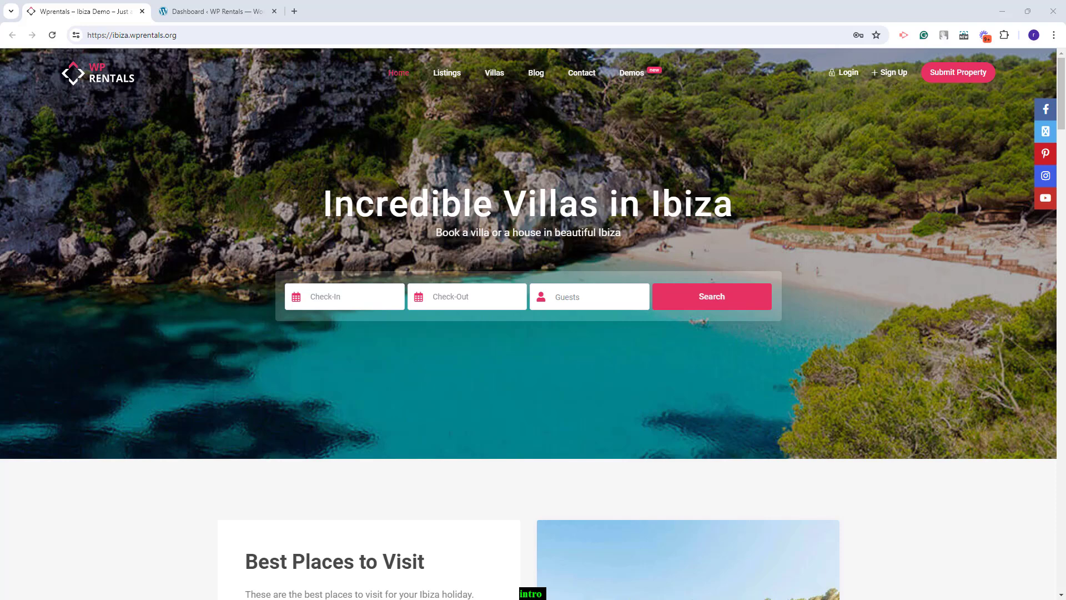
- Switch from the Ibiza demo tab to the WordPress dashboard tab
{"action": "key", "text": "ctrl+Tab"}
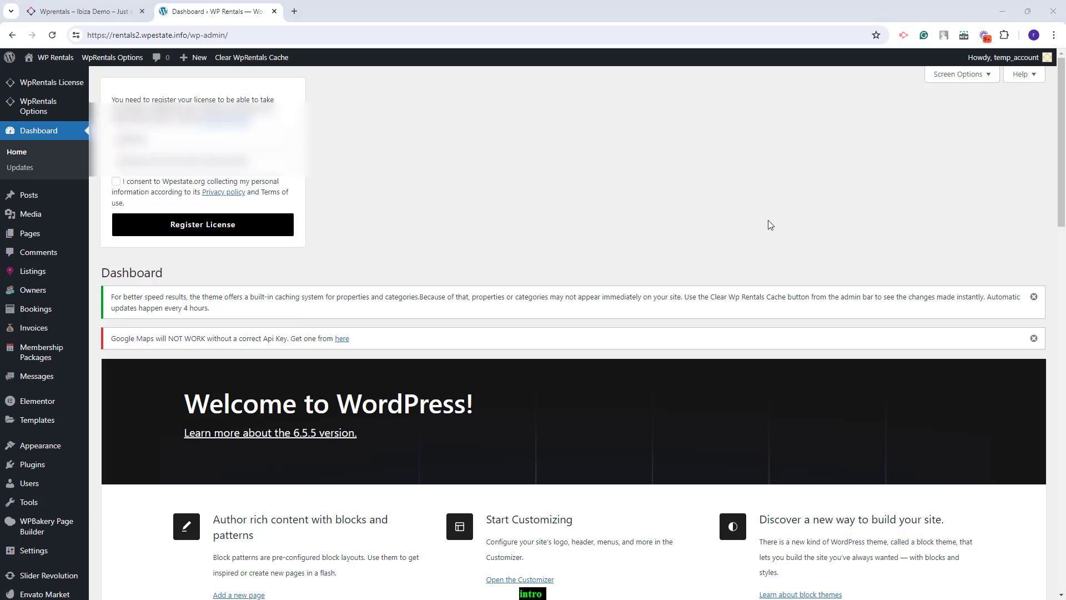
- Register the WpRentals license with data-collection consent, then reload the dashboard
{"action": "left_click", "coordinate": [116, 183]}
{"action": "left_click", "coordinate": [160, 224]}
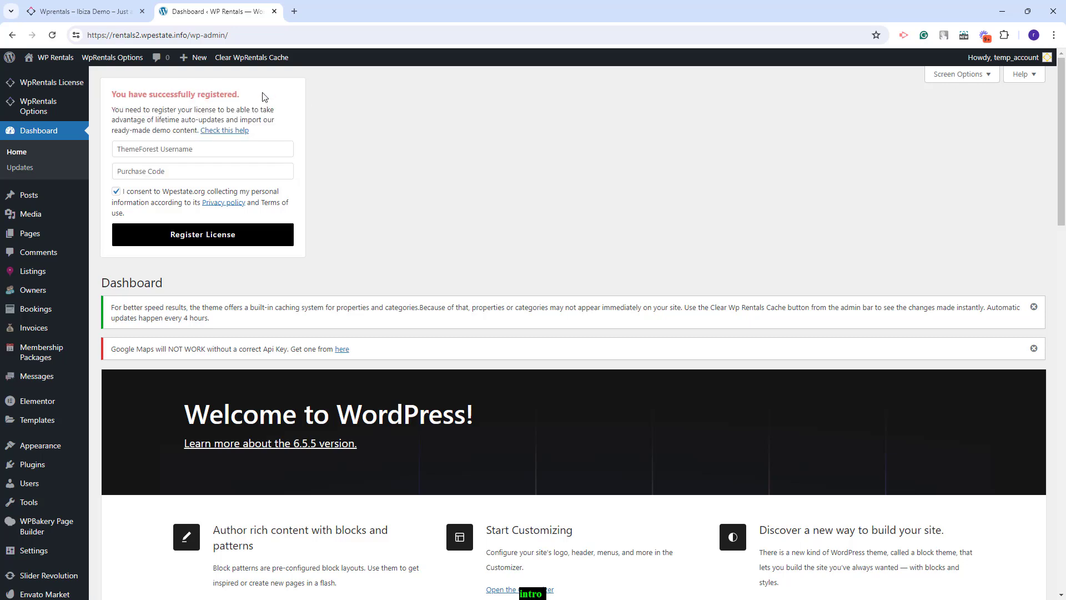
{"action": "left_click", "coordinate": [54, 38]}
{"action": "left_click", "coordinate": [53, 36]}
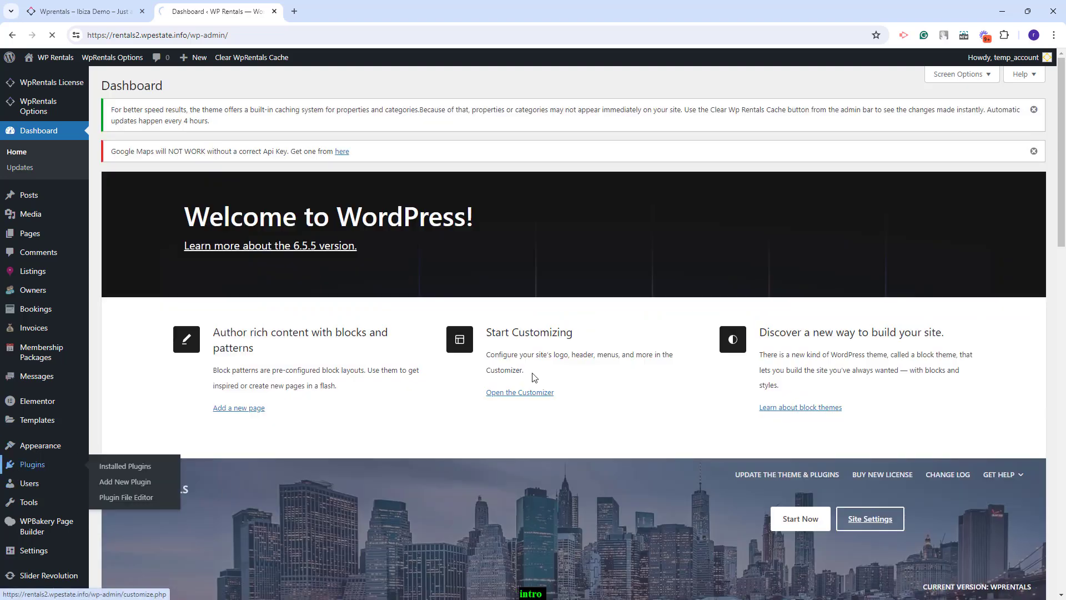
- Scroll through the 17 installed plugins to check which, like One Click Demo Import, are active
{"action": "scroll", "coordinate": [534, 377], "scroll_direction": "down", "scroll_amount": 5}
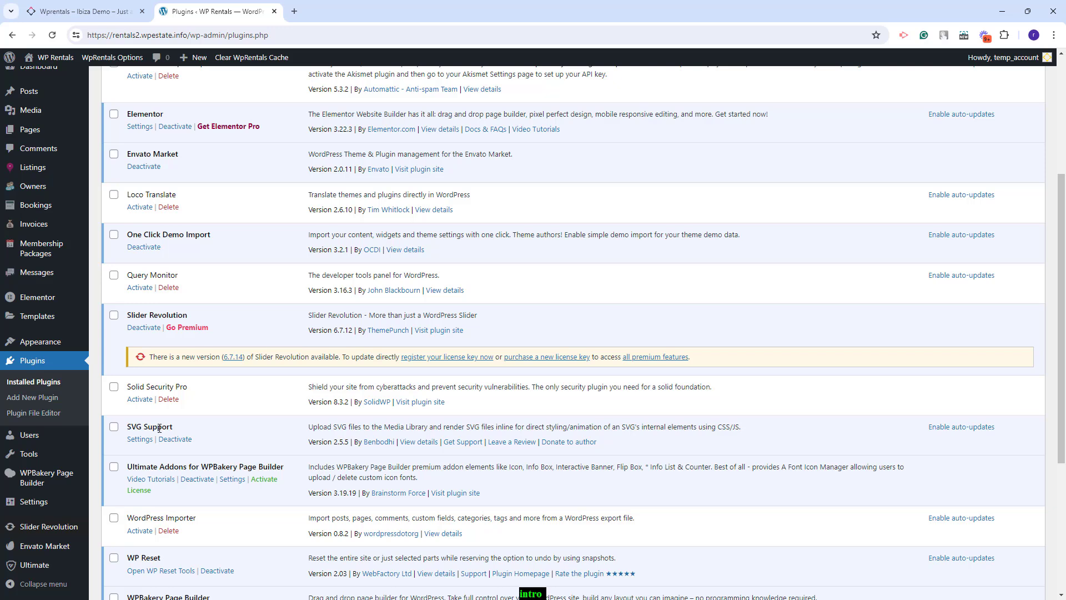
{"action": "scroll", "coordinate": [159, 428], "scroll_direction": "up", "scroll_amount": 2}
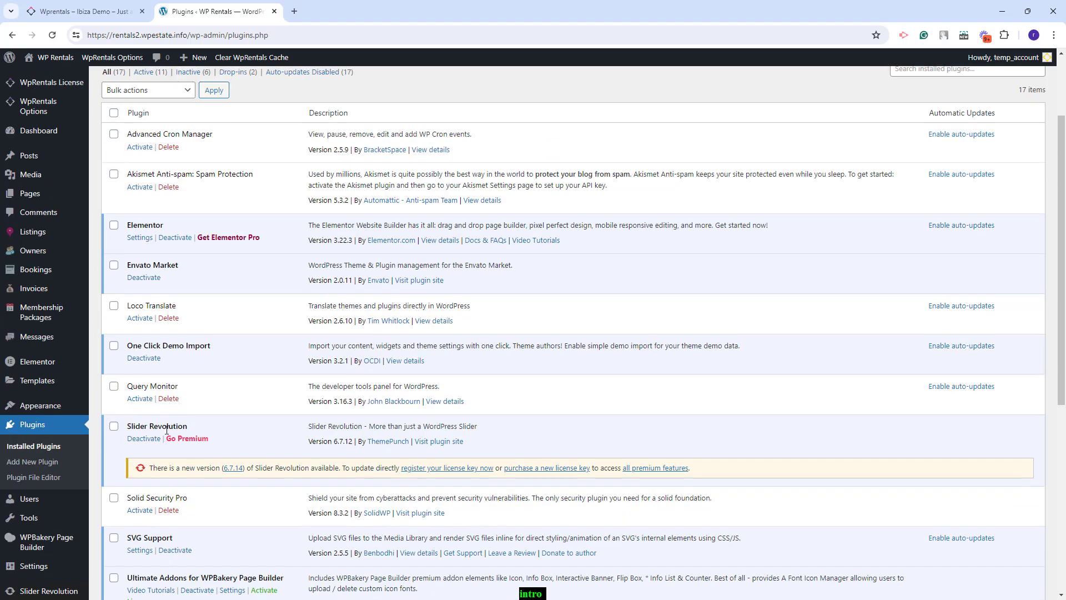
{"action": "scroll", "coordinate": [167, 430], "scroll_direction": "up", "scroll_amount": 1}
{"action": "scroll", "coordinate": [167, 430], "scroll_direction": "up", "scroll_amount": 1}
- Browse the Import Demo layouts such as Main, Maldives, Barcelona, Tenerife and Madeira
{"action": "mouse_move", "coordinate": [34, 114]}
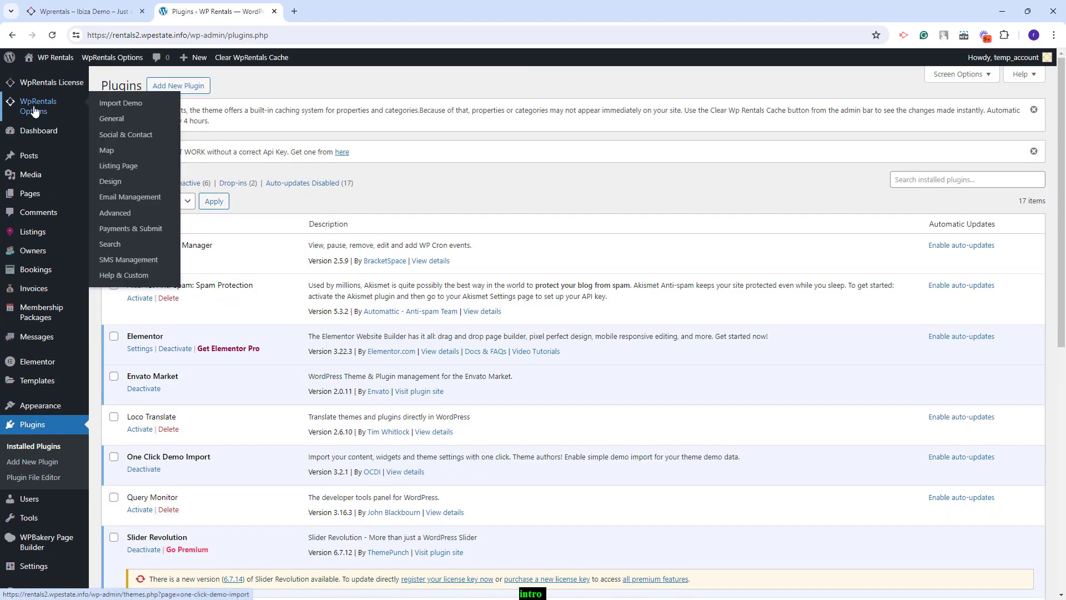
{"action": "left_click", "coordinate": [134, 104]}
{"action": "scroll", "coordinate": [661, 222], "scroll_direction": "down", "scroll_amount": 14}
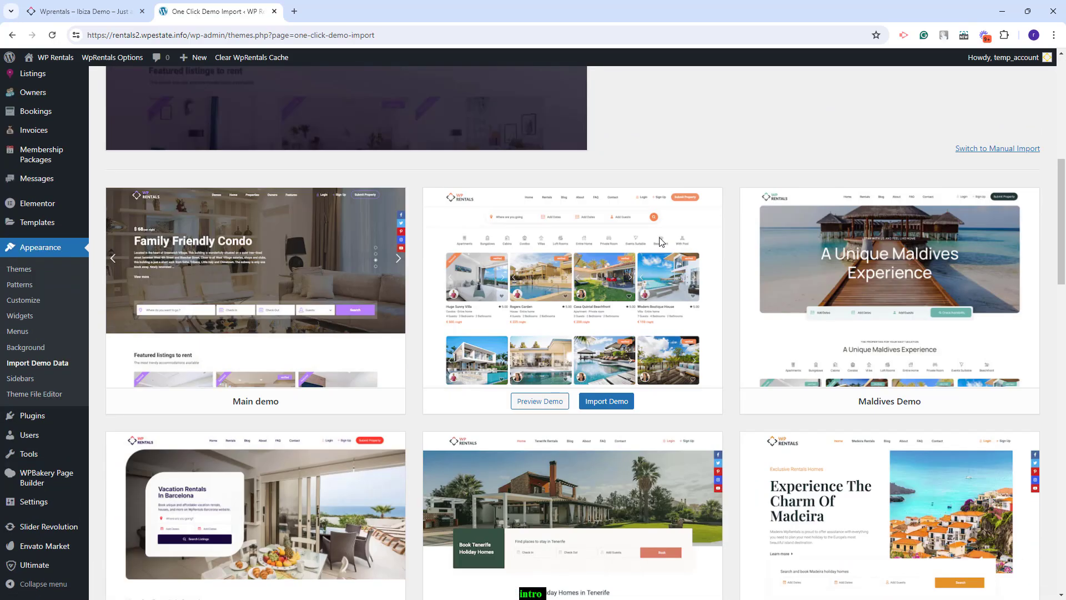
{"action": "scroll", "coordinate": [659, 238], "scroll_direction": "down", "scroll_amount": 4}
{"action": "scroll", "coordinate": [659, 238], "scroll_direction": "up", "scroll_amount": 8}
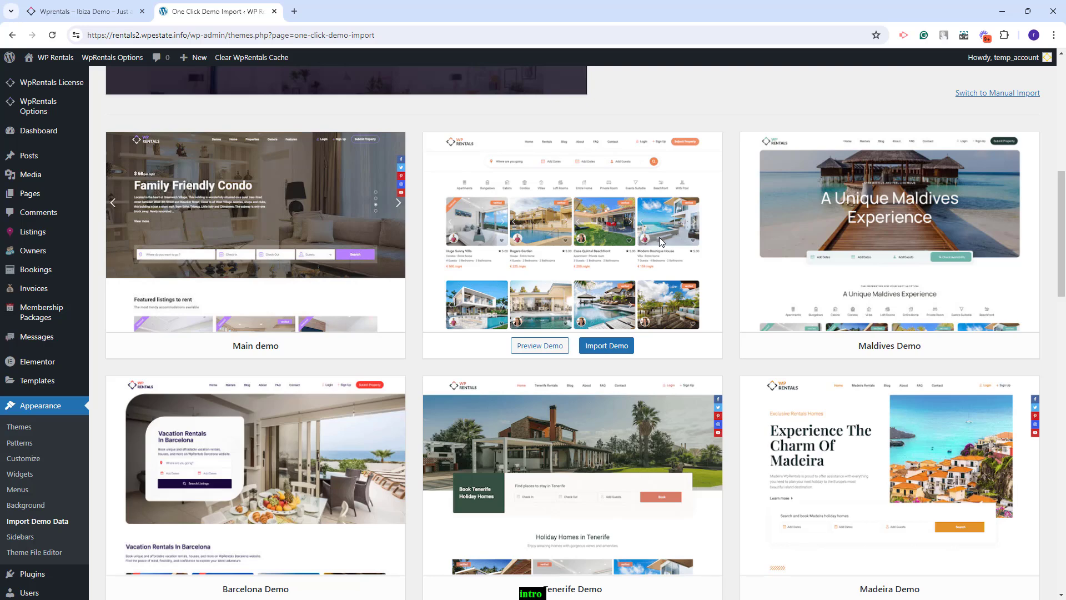
{"action": "scroll", "coordinate": [660, 241], "scroll_direction": "up", "scroll_amount": 9}
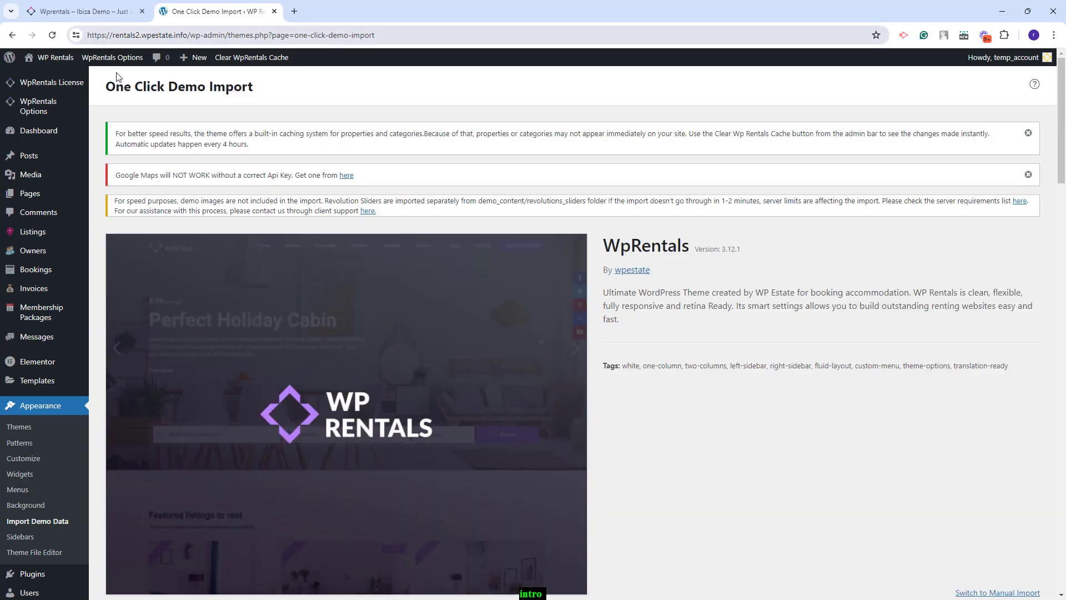
{"action": "mouse_move", "coordinate": [76, 96]}
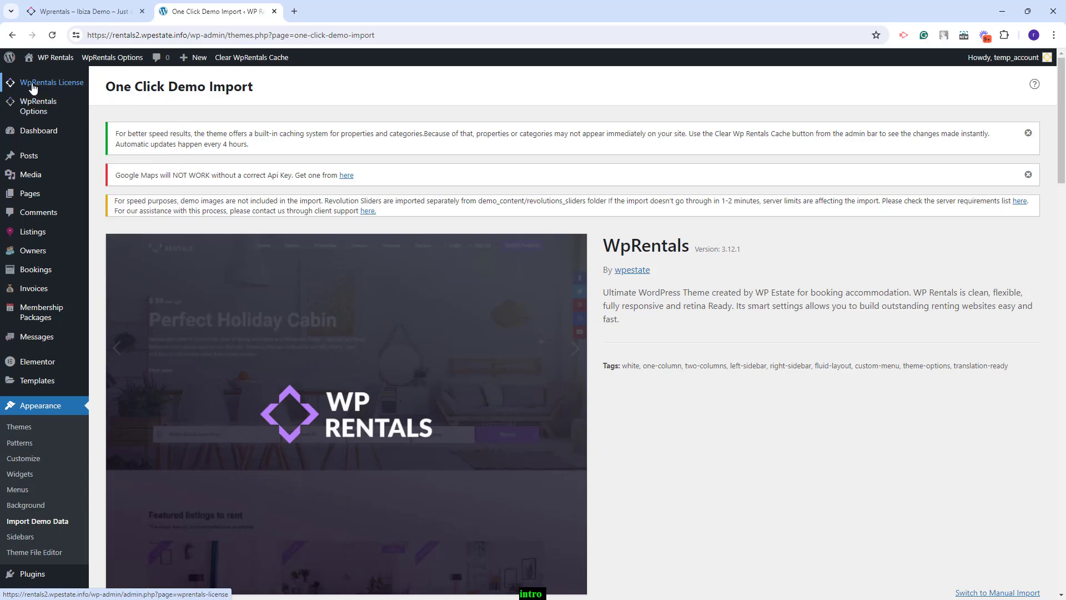
- Check that the WpRentals license is active, then return to the Import Demo page
{"action": "left_click", "coordinate": [76, 88]}
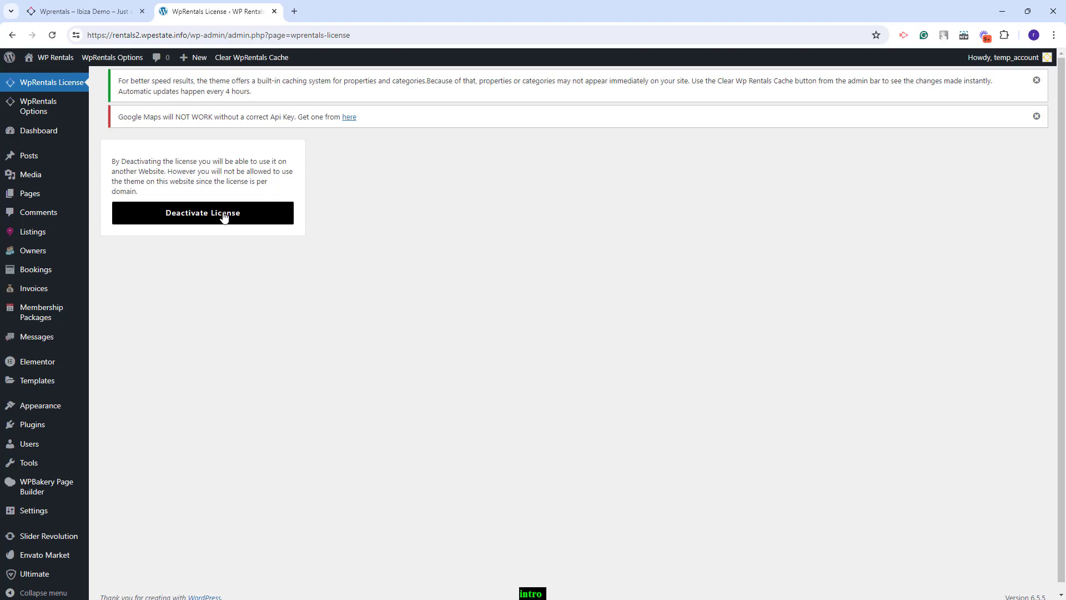
{"action": "mouse_move", "coordinate": [40, 112]}
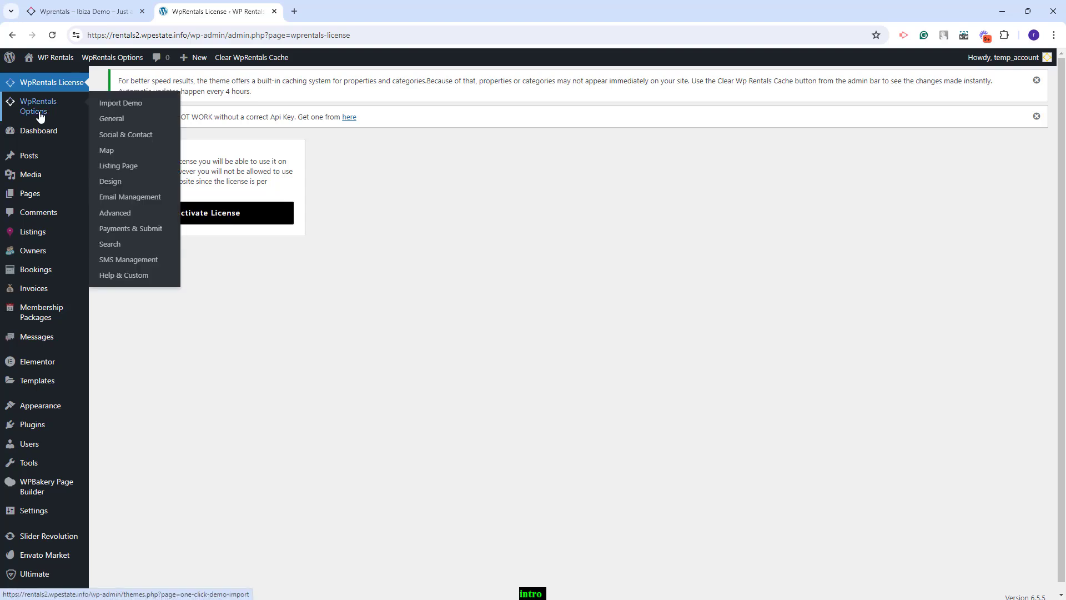
{"action": "left_click", "coordinate": [130, 105]}
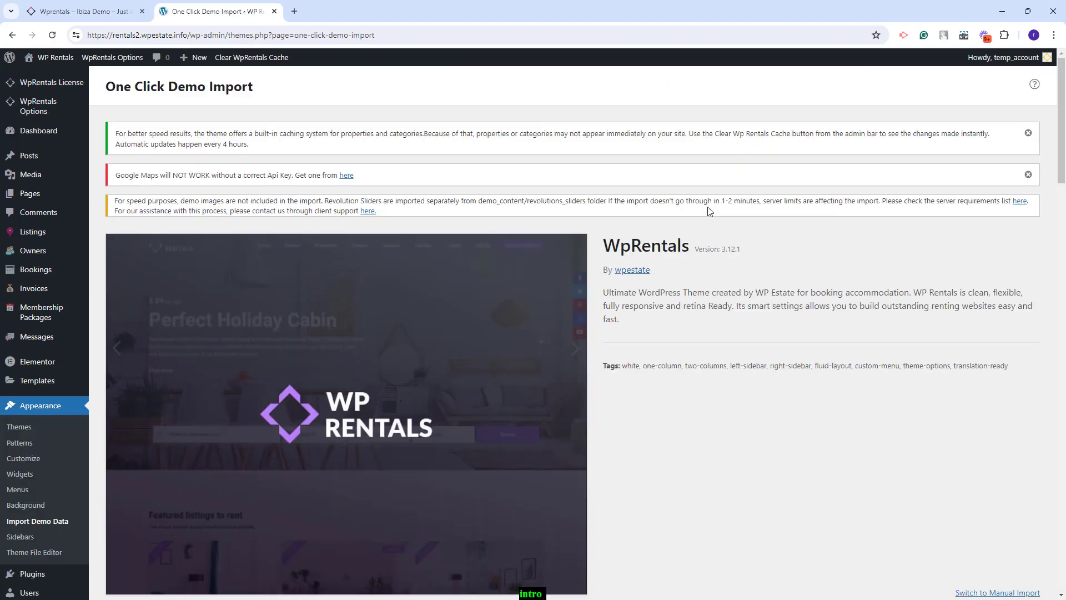
- Import the Ibiza demo content and wait for the Import Complete confirmation
{"action": "scroll", "coordinate": [709, 212], "scroll_direction": "down", "scroll_amount": 6}
{"action": "scroll", "coordinate": [709, 214], "scroll_direction": "down", "scroll_amount": 10}
{"action": "mouse_move", "coordinate": [900, 211]}
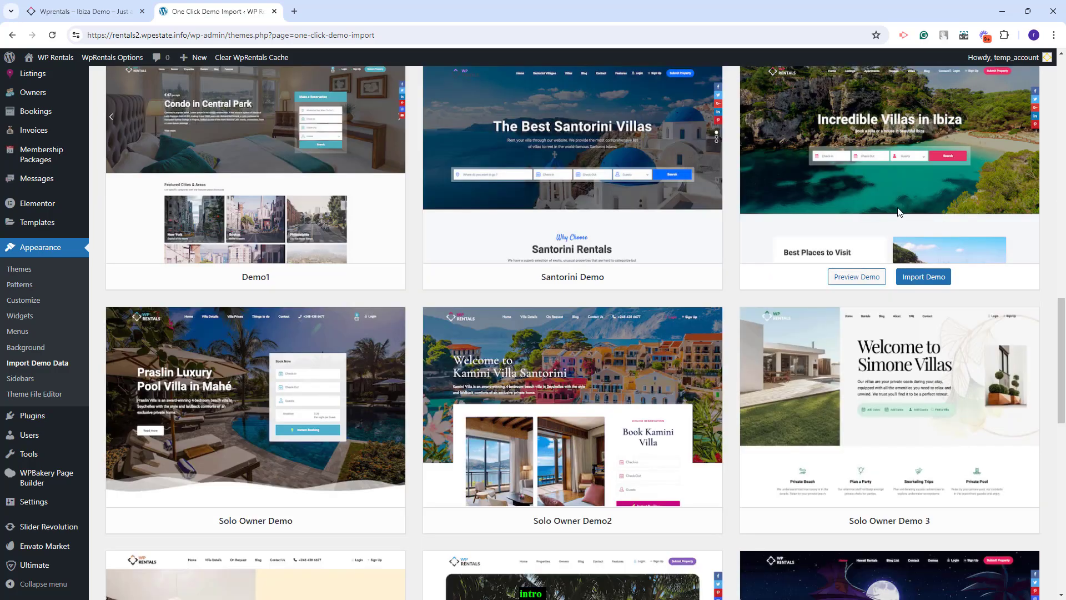
{"action": "left_click", "coordinate": [925, 277]}
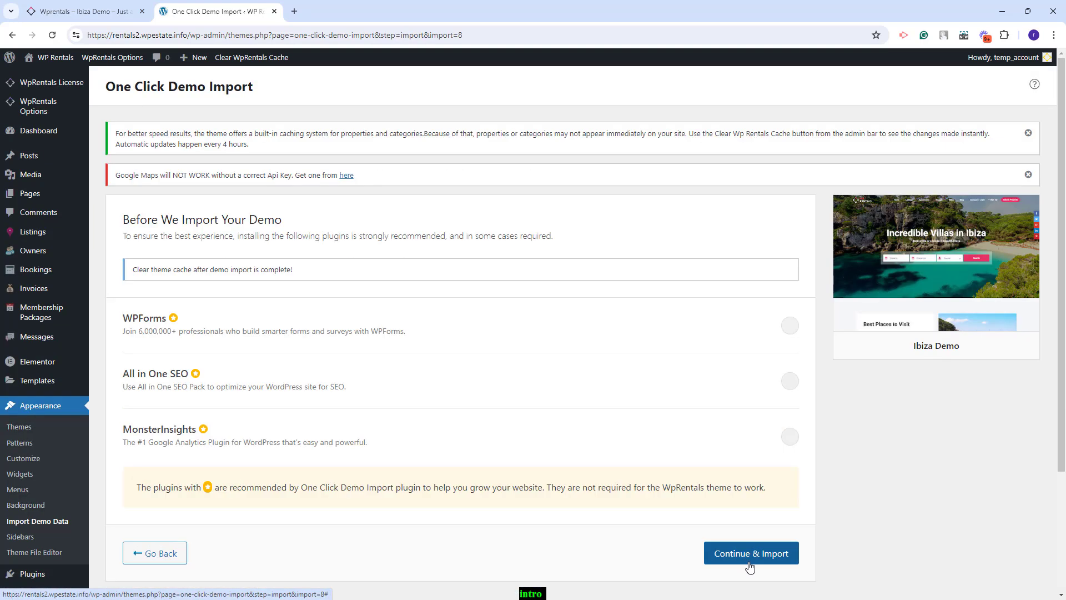
{"action": "left_click", "coordinate": [750, 553]}
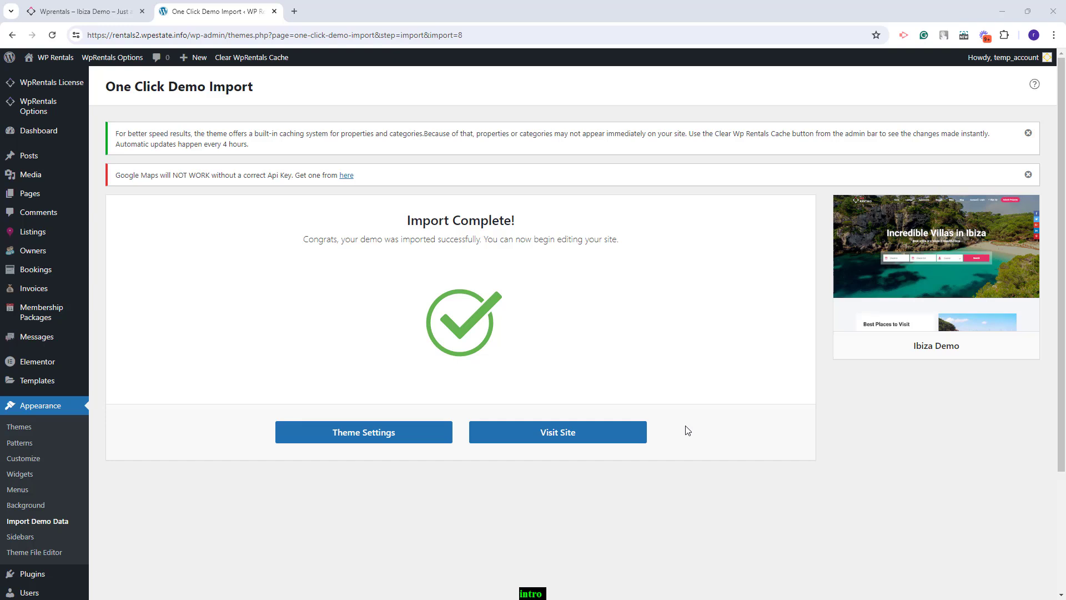
- Review the imported Incredible Villas in Ibiza homepage in a new tab, then return to the import results
{"action": "left_click", "coordinate": [543, 439]}
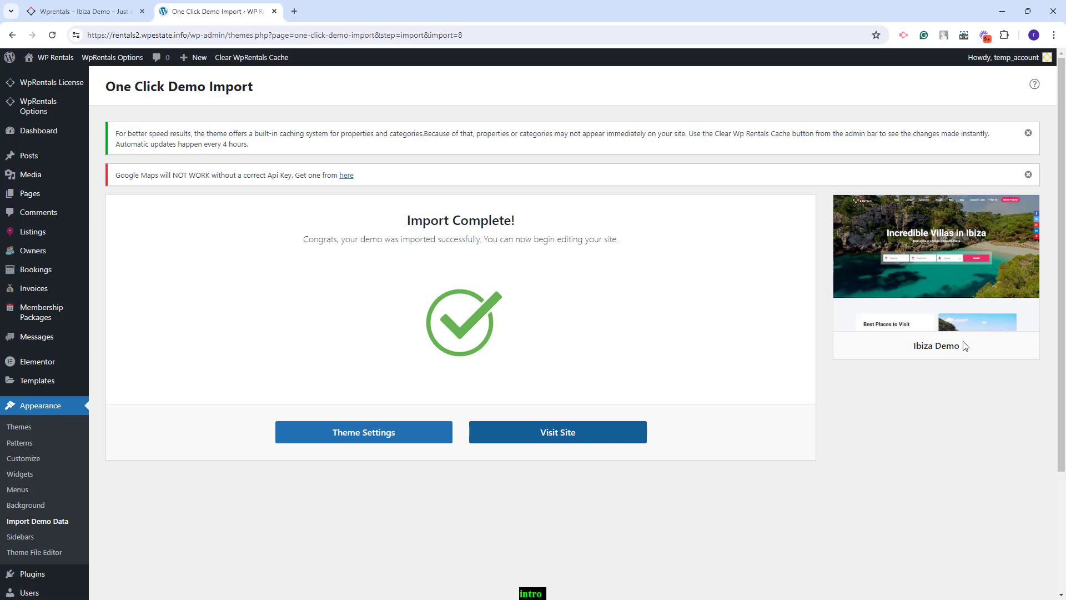
{"action": "scroll", "coordinate": [846, 304], "scroll_direction": "down", "scroll_amount": 15}
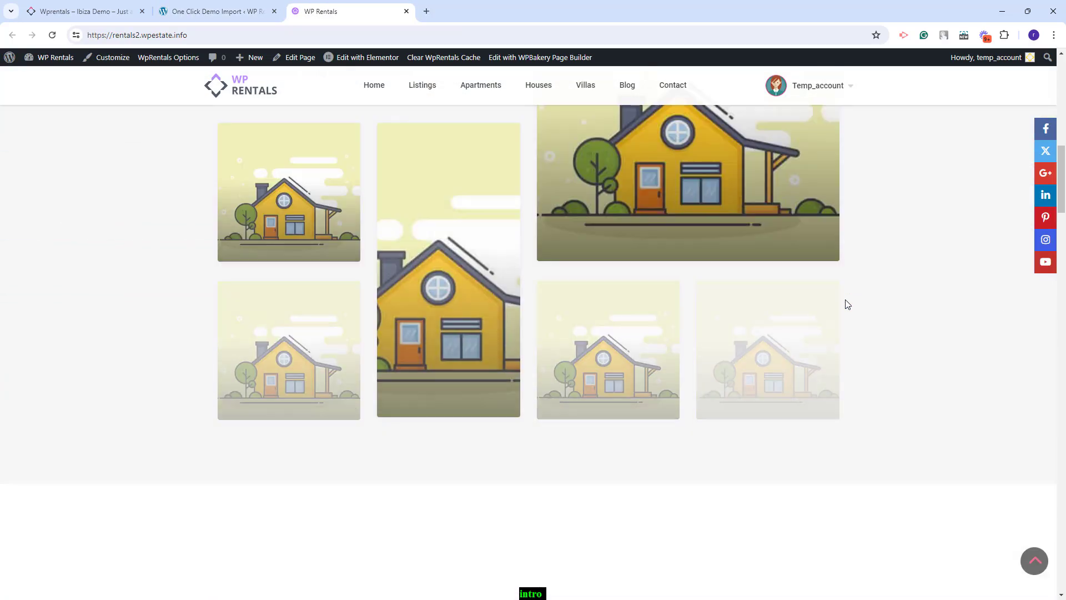
{"action": "scroll", "coordinate": [847, 304], "scroll_direction": "up", "scroll_amount": 15}
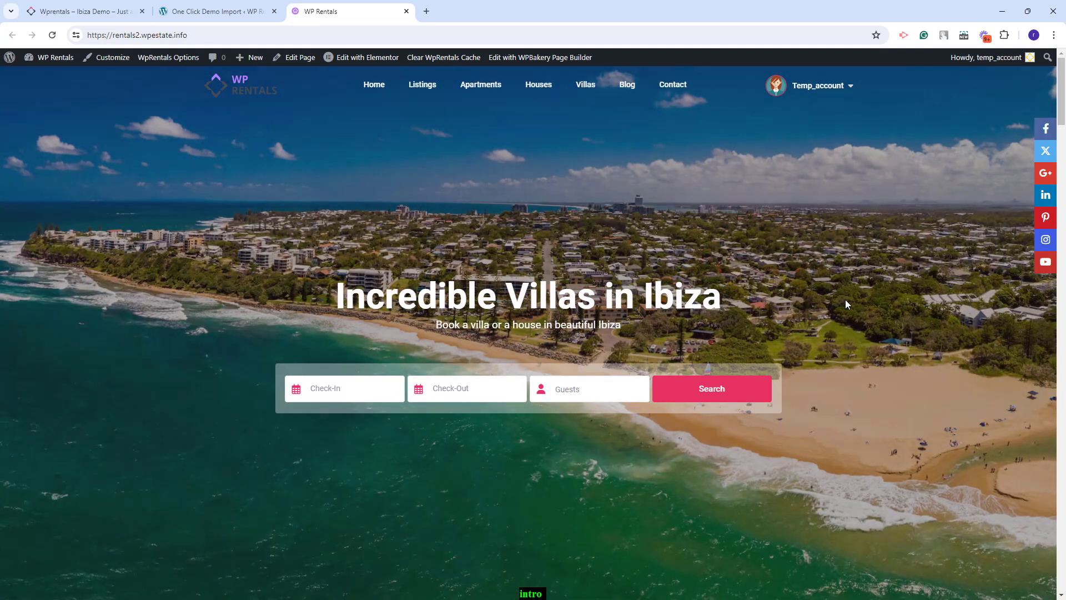
{"action": "left_click", "coordinate": [238, 5]}
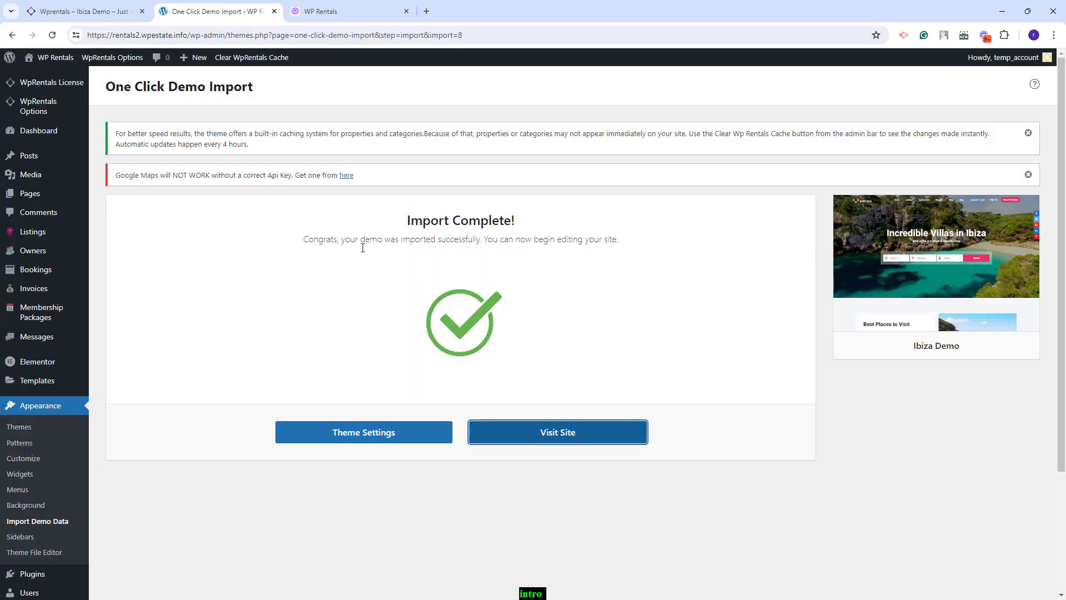
{"action": "scroll", "coordinate": [253, 490], "scroll_direction": "down", "scroll_amount": 2}
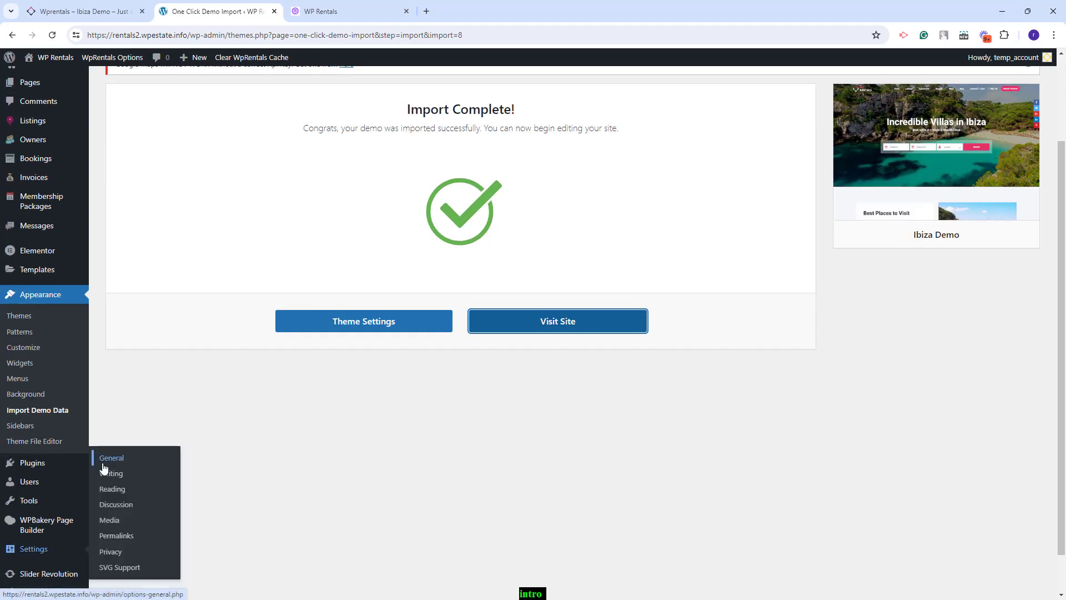
- Set the permalink structure to Post name (/%postname%/) and save it
{"action": "left_click", "coordinate": [101, 462]}
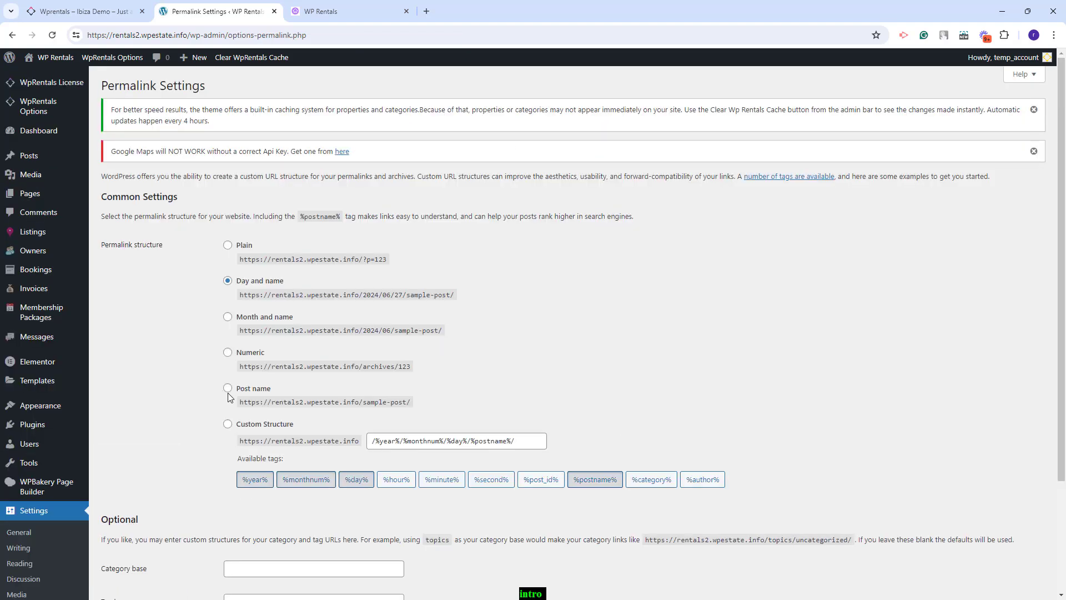
{"action": "left_click", "coordinate": [227, 387]}
{"action": "key", "text": "Return"}
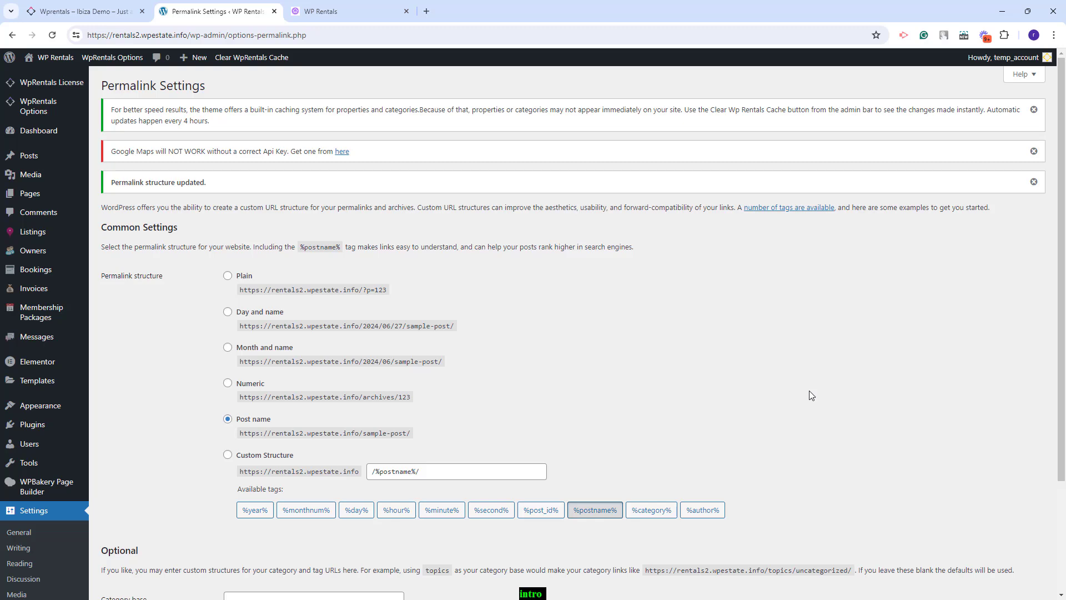
{"action": "mouse_move", "coordinate": [38, 111]}
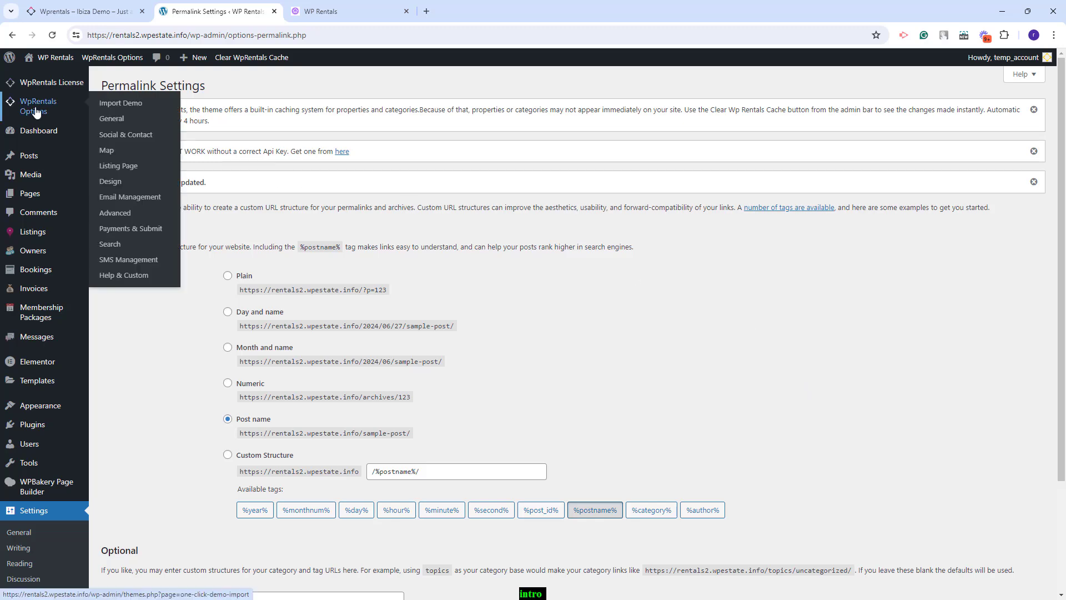
- Look through the general, logo/favicon and booking options, ending at Contact Page Details
{"action": "left_click", "coordinate": [113, 121]}
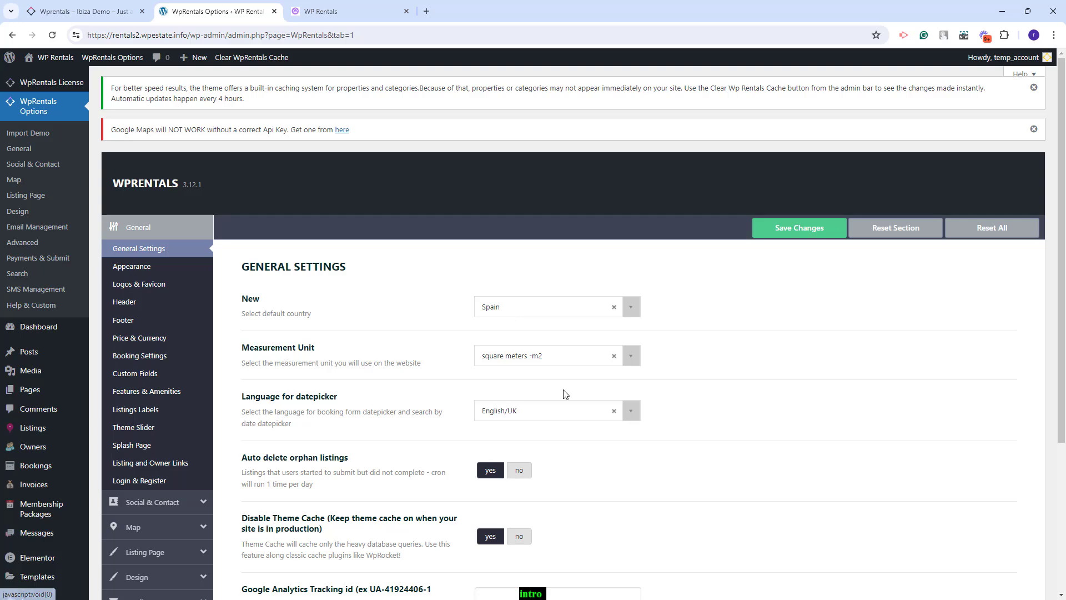
{"action": "scroll", "coordinate": [596, 394], "scroll_direction": "down", "scroll_amount": 2}
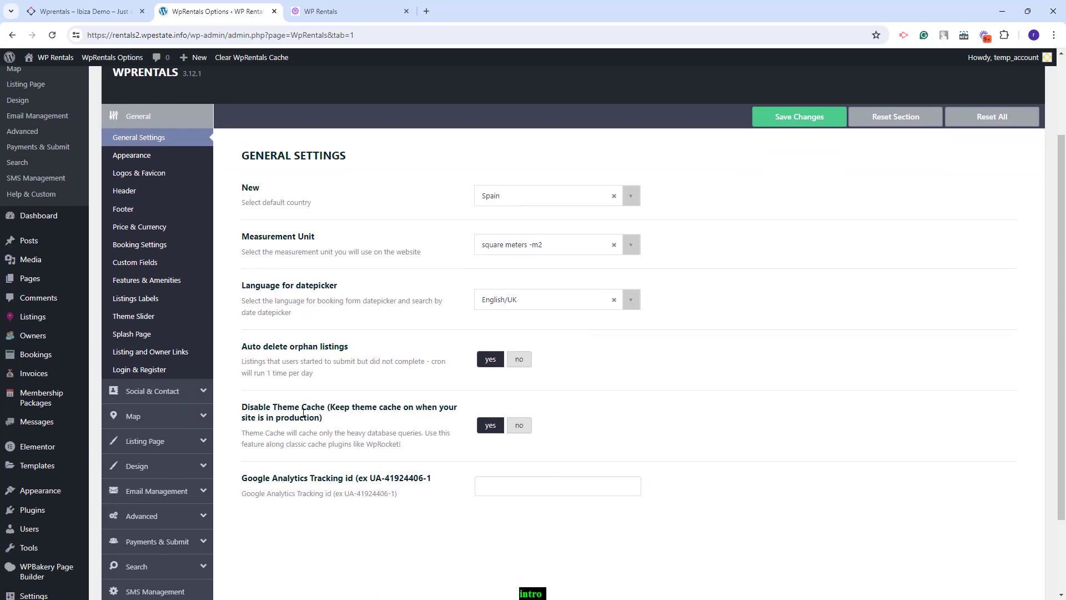
{"action": "left_click", "coordinate": [124, 174]}
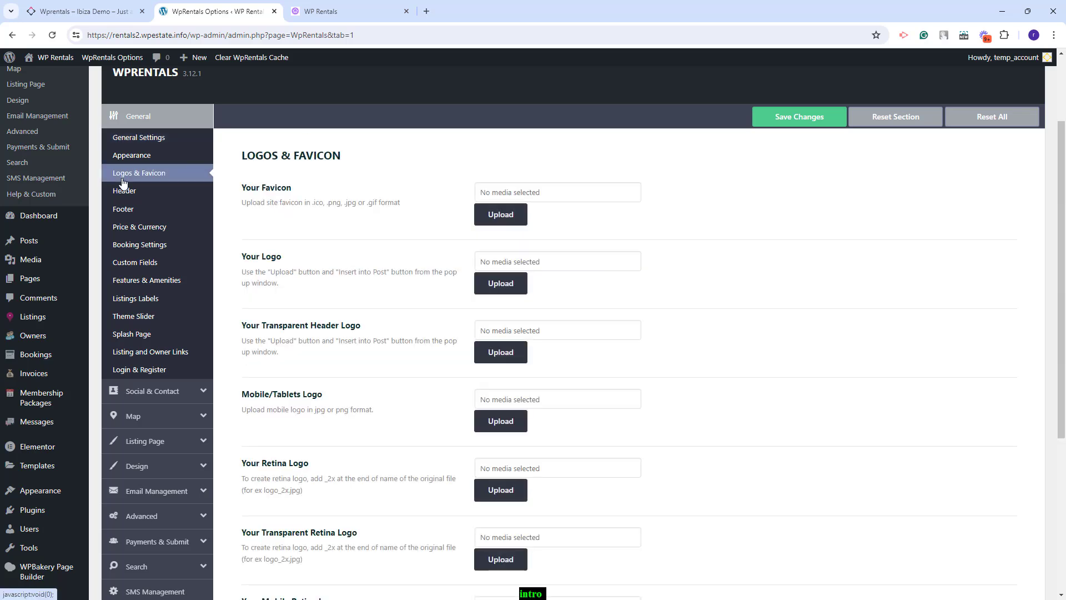
{"action": "left_click", "coordinate": [127, 245]}
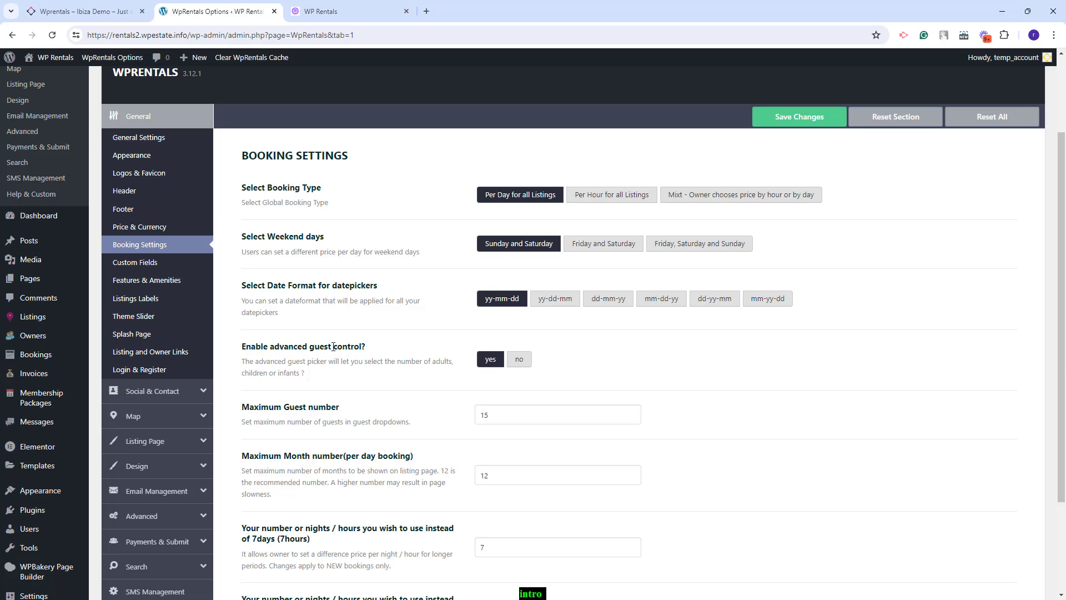
{"action": "scroll", "coordinate": [333, 346], "scroll_direction": "down", "scroll_amount": 2}
{"action": "scroll", "coordinate": [333, 346], "scroll_direction": "up", "scroll_amount": 3}
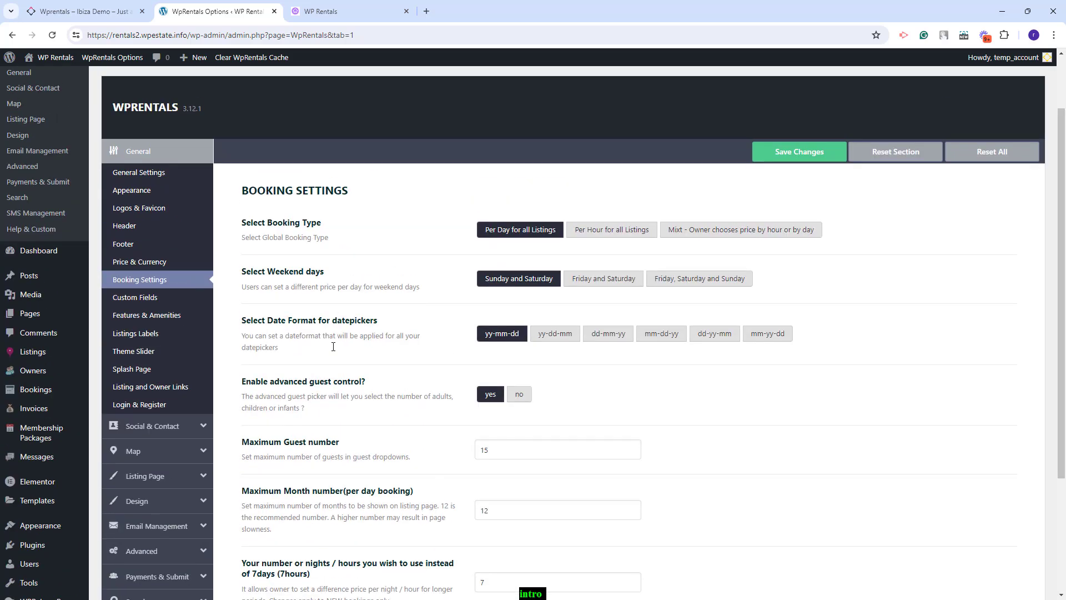
{"action": "left_click", "coordinate": [143, 426]}
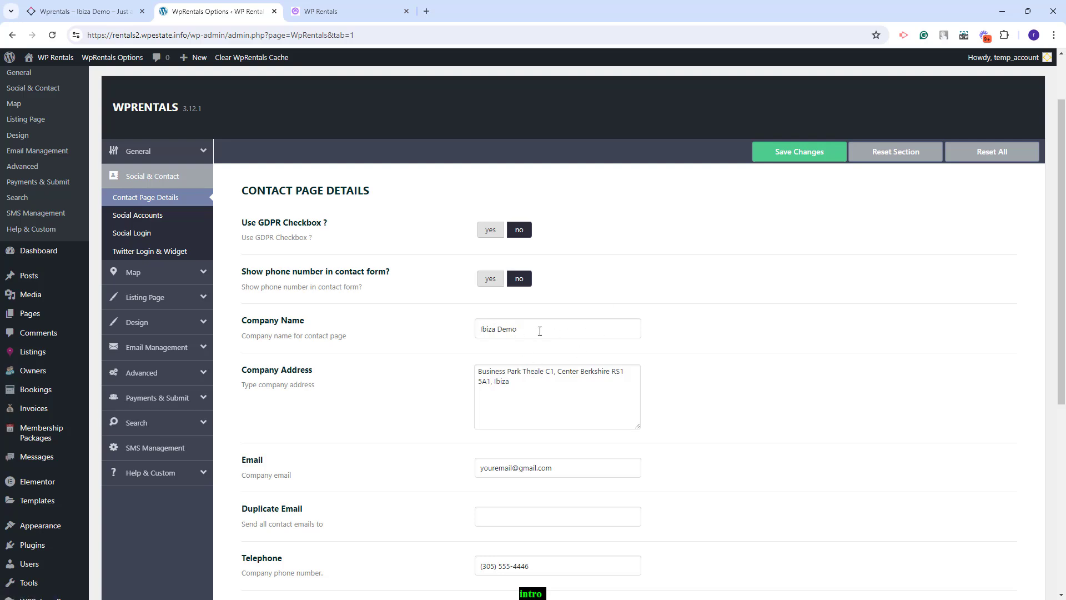
- Look over the Social Accounts and Social Login settings
{"action": "scroll", "coordinate": [538, 331], "scroll_direction": "down", "scroll_amount": 3}
{"action": "scroll", "coordinate": [333, 277], "scroll_direction": "up", "scroll_amount": 5}
{"action": "left_click", "coordinate": [125, 278]}
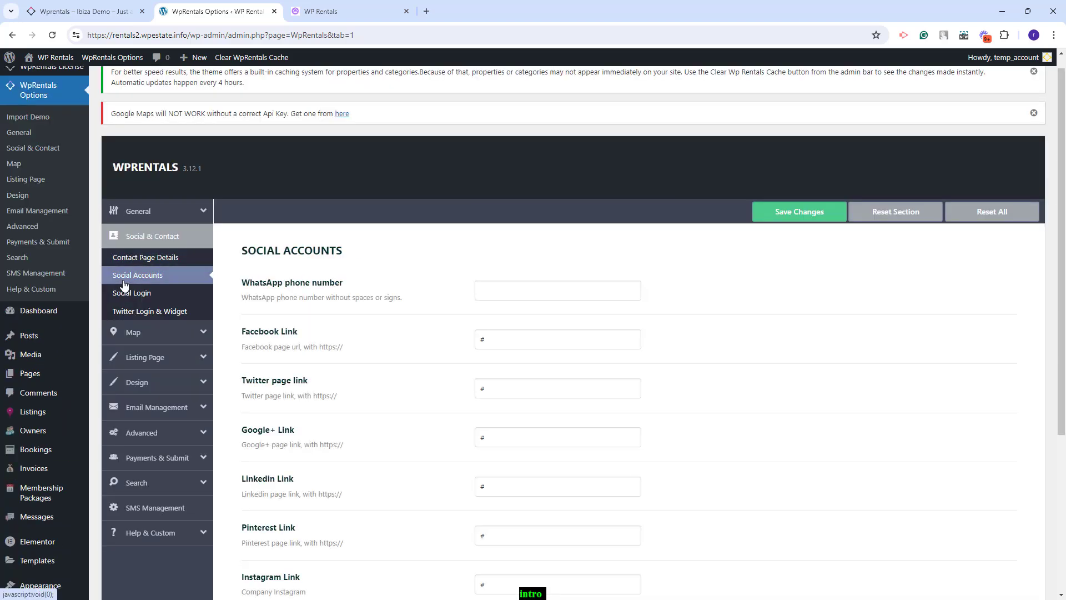
{"action": "left_click", "coordinate": [126, 295]}
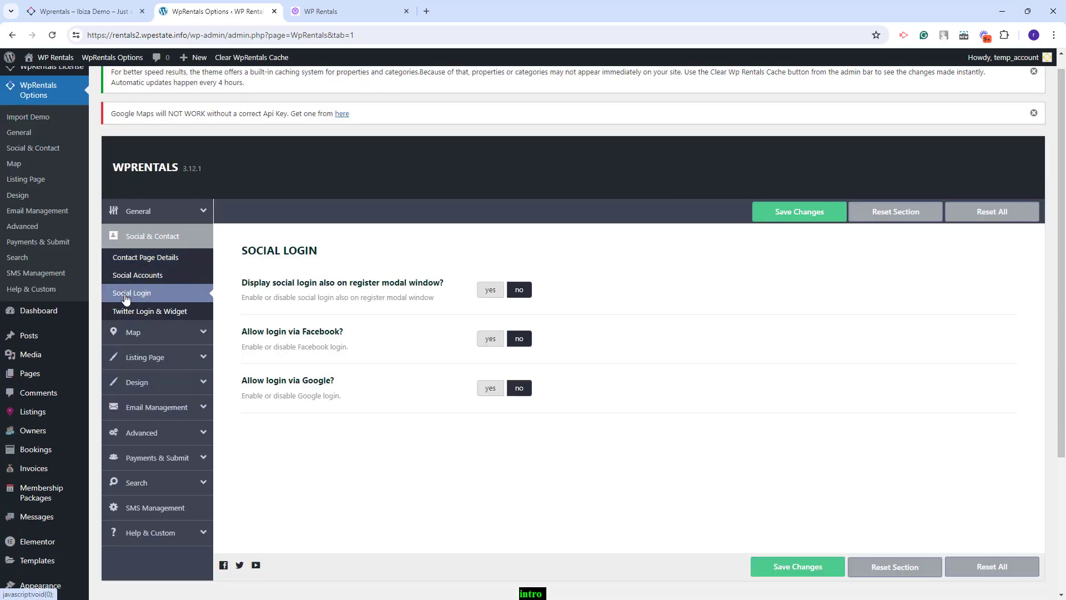
- Set the map system to google maps and move on to Listing Page settings
{"action": "left_click", "coordinate": [136, 333]}
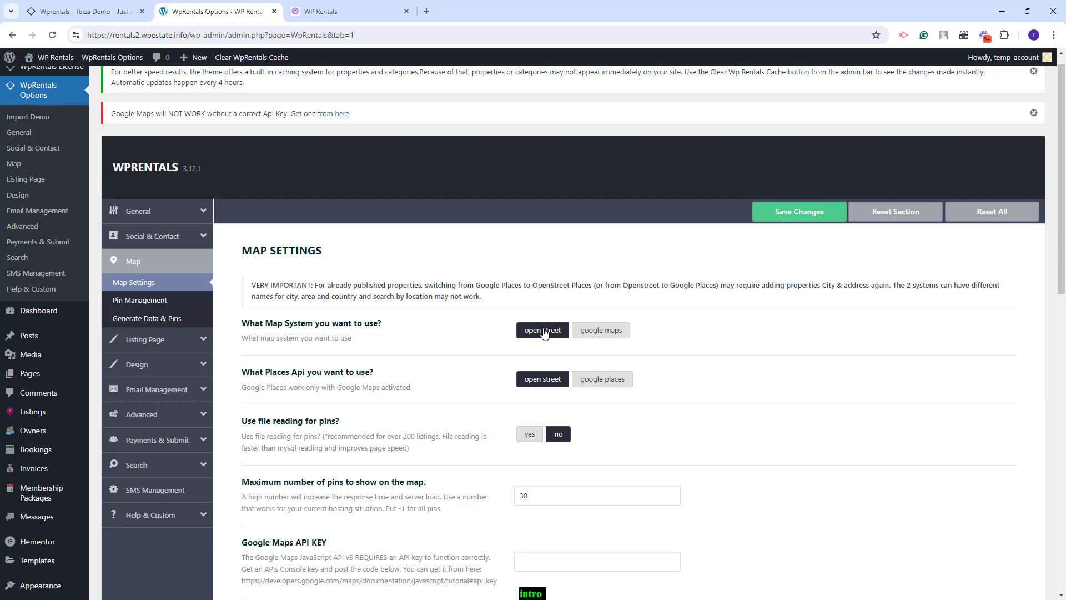
{"action": "left_click", "coordinate": [601, 330]}
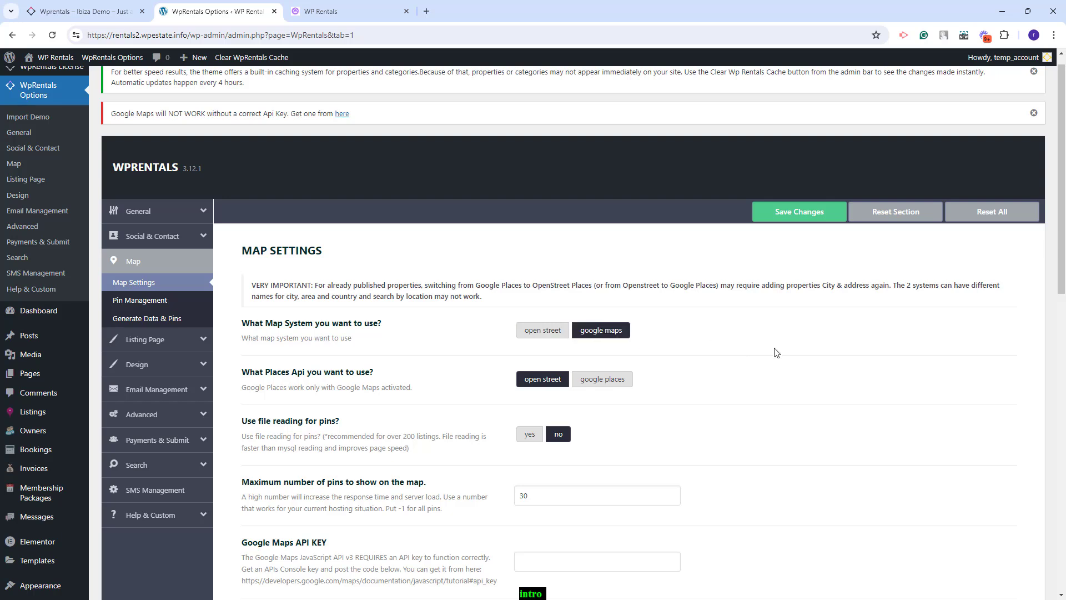
{"action": "scroll", "coordinate": [776, 352], "scroll_direction": "down", "scroll_amount": 2}
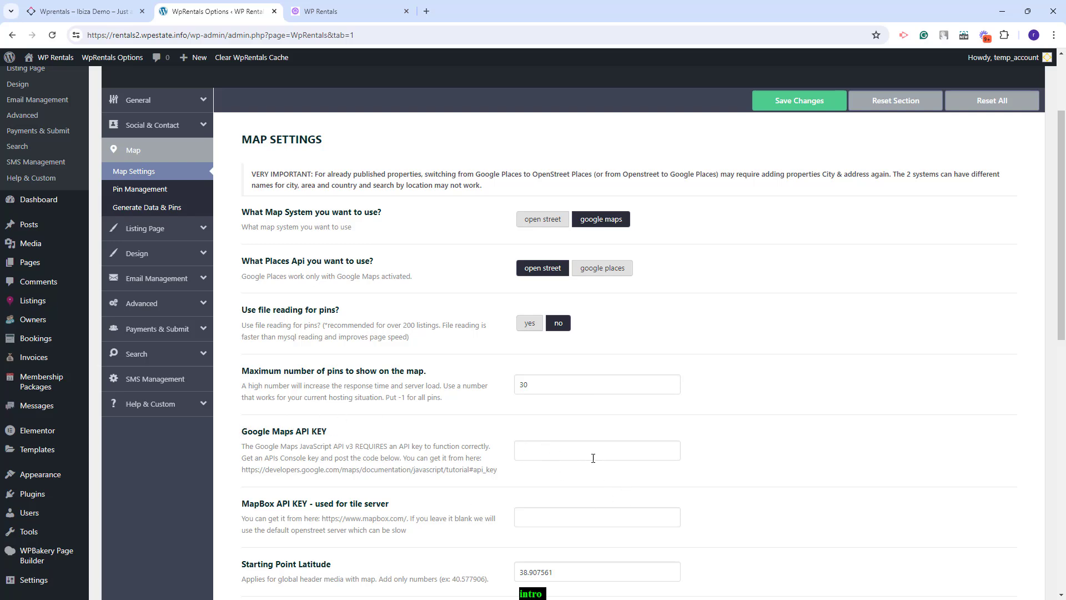
{"action": "left_click", "coordinate": [150, 229]}
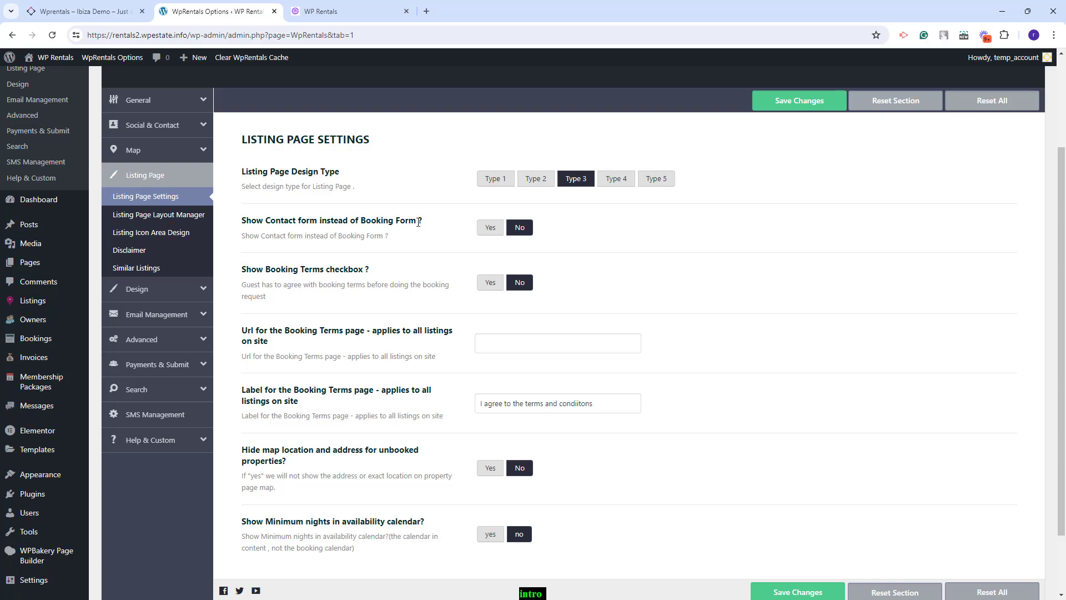
- Step through Layout Manager, Design and Email Management to the Listing Submit Page settings
{"action": "left_click", "coordinate": [181, 215]}
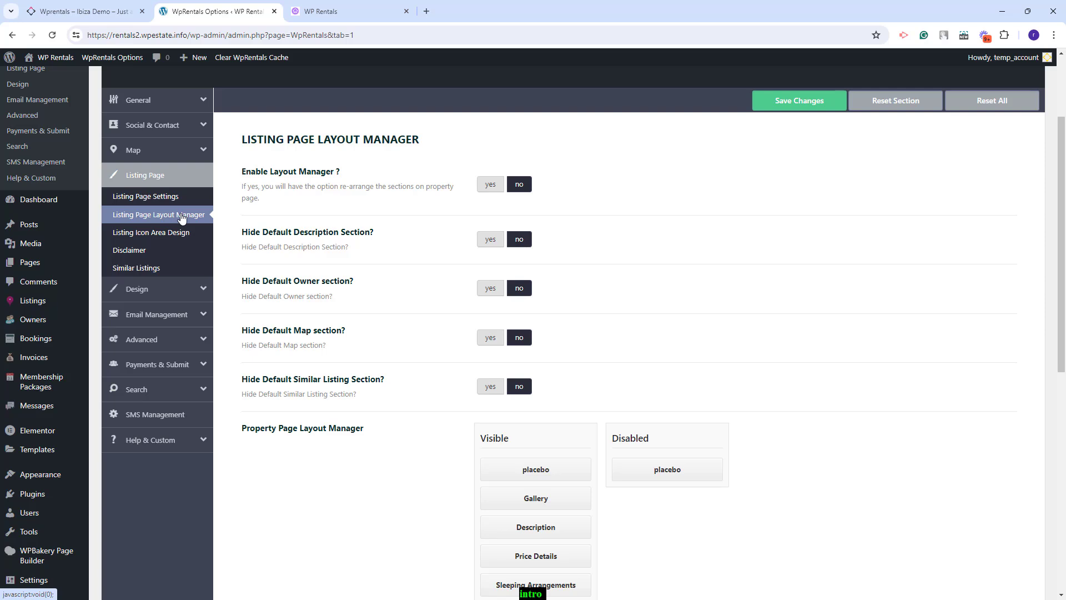
{"action": "left_click", "coordinate": [169, 290]}
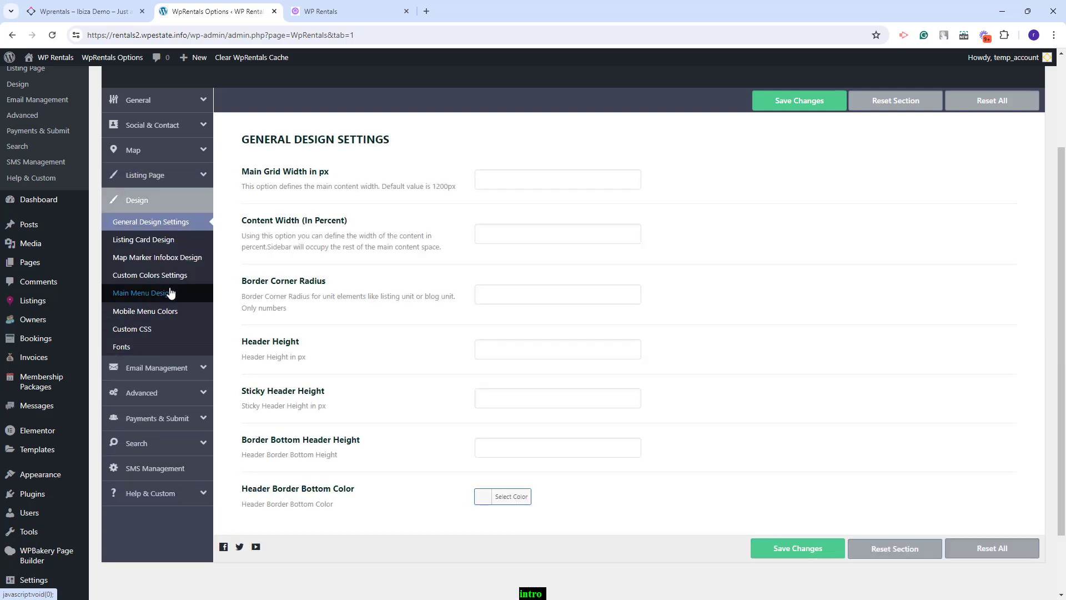
{"action": "left_click", "coordinate": [167, 371]}
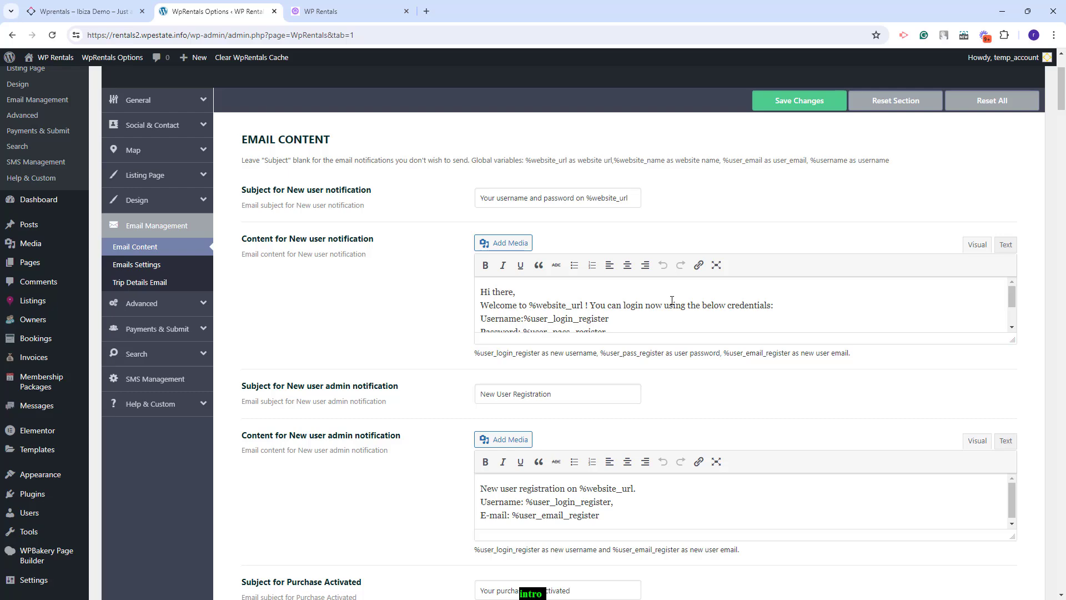
{"action": "scroll", "coordinate": [672, 301], "scroll_direction": "down", "scroll_amount": 1}
{"action": "left_click", "coordinate": [157, 329]}
{"action": "scroll", "coordinate": [165, 285], "scroll_direction": "down", "scroll_amount": 1}
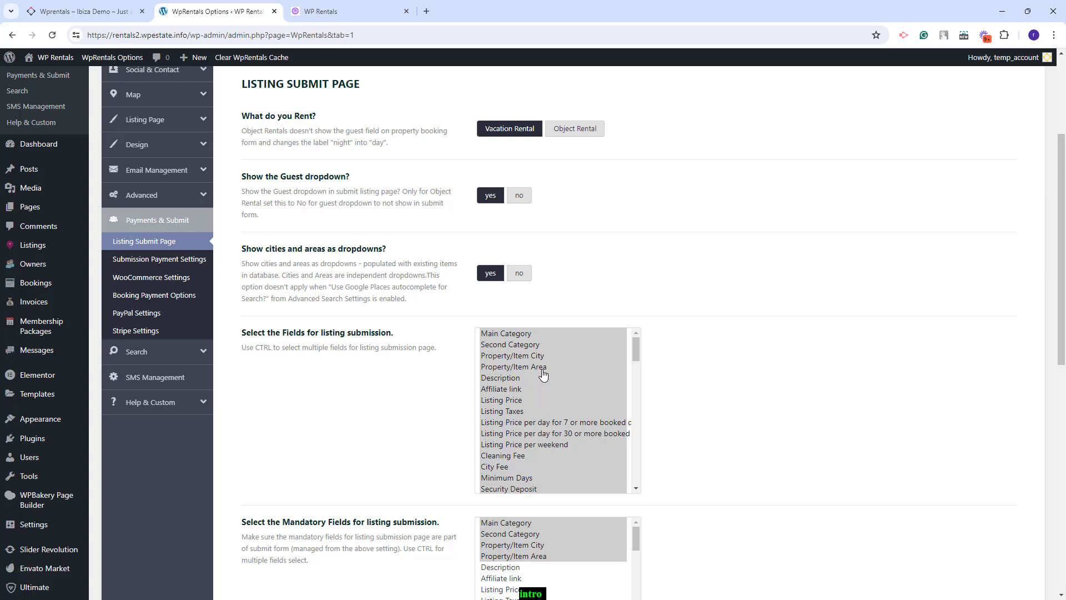
- Look through the PayPal, Stripe, WooCommerce and booking payment settings, then open Advanced Search Results Page
{"action": "left_click", "coordinate": [154, 261]}
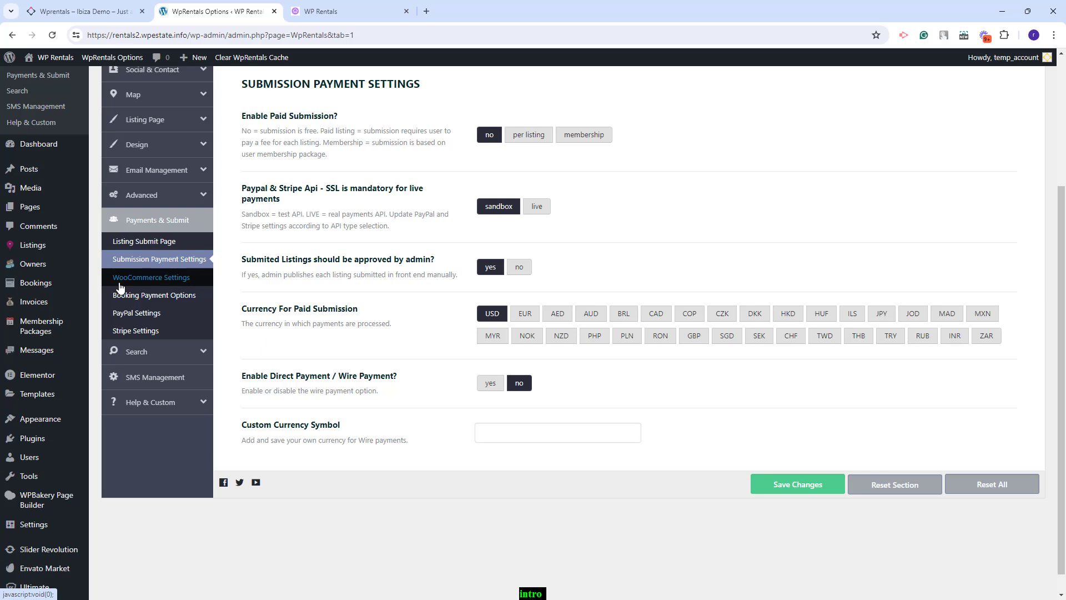
{"action": "left_click", "coordinate": [138, 313]}
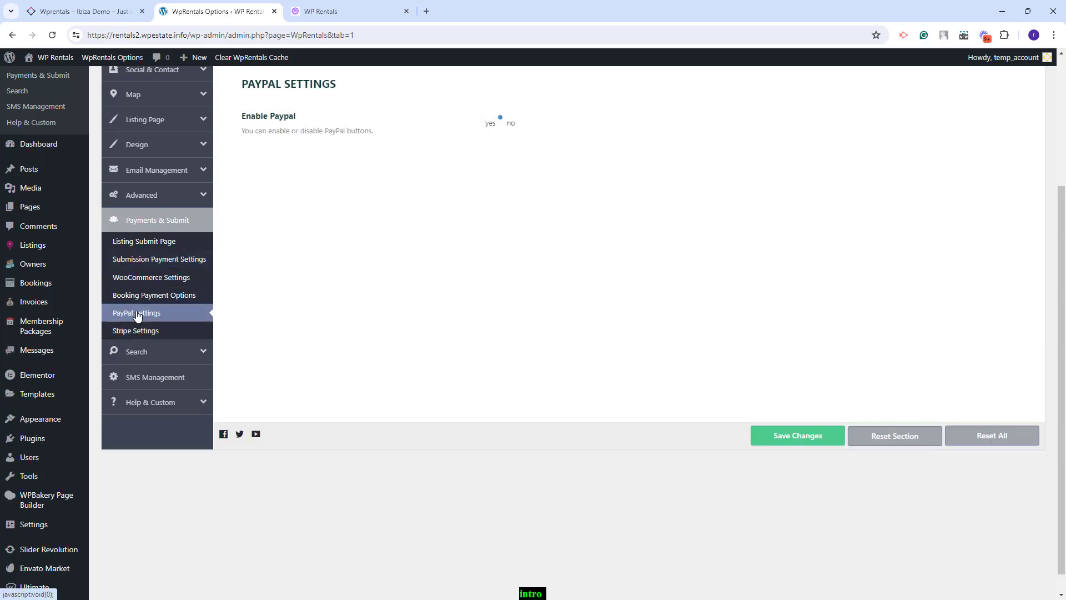
{"action": "left_click", "coordinate": [136, 333]}
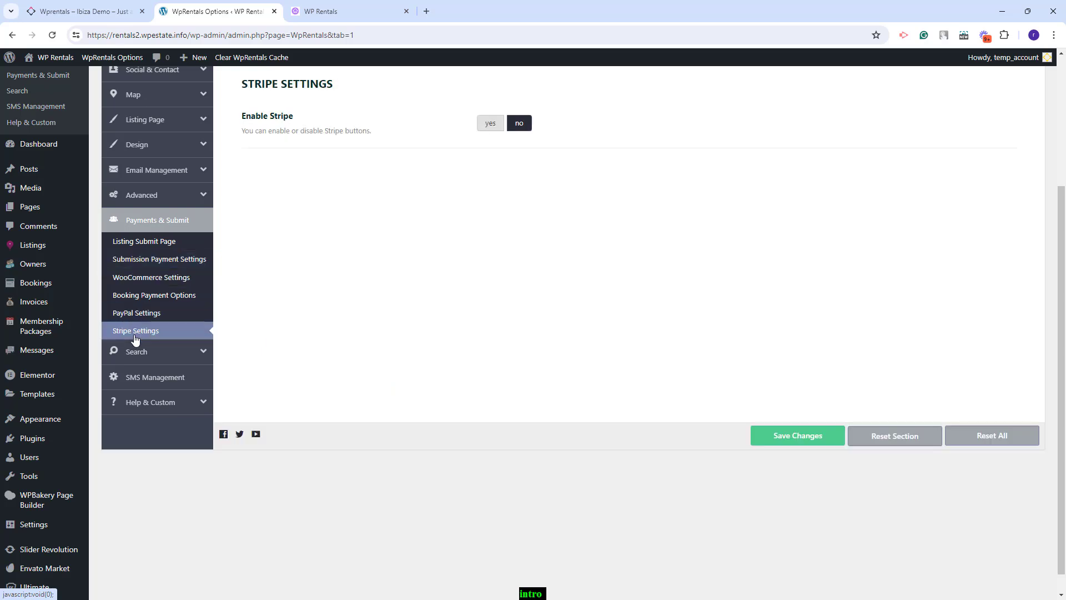
{"action": "left_click", "coordinate": [145, 280]}
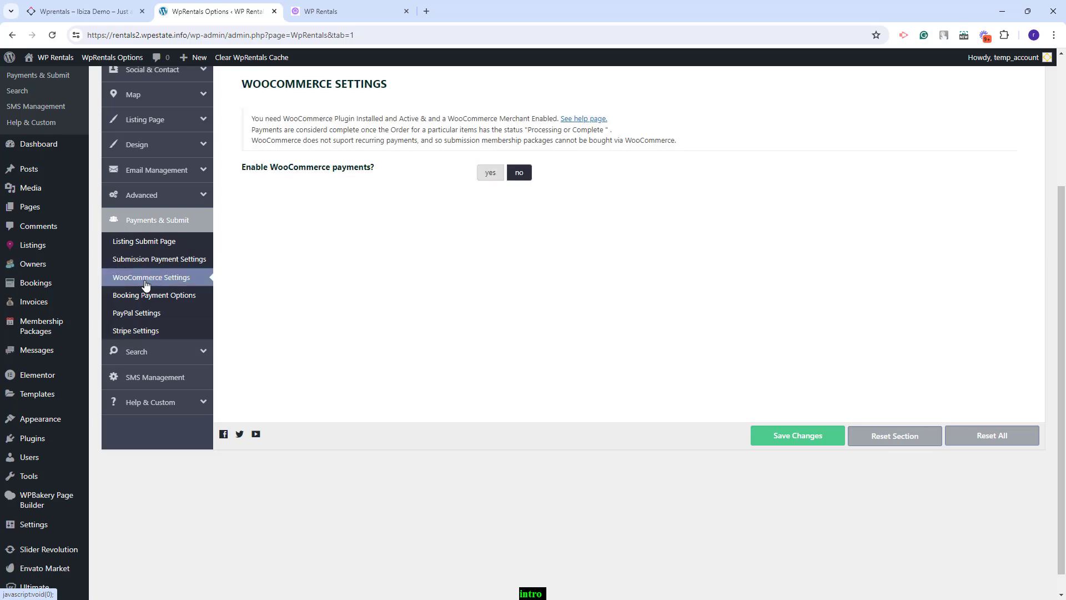
{"action": "left_click", "coordinate": [147, 296]}
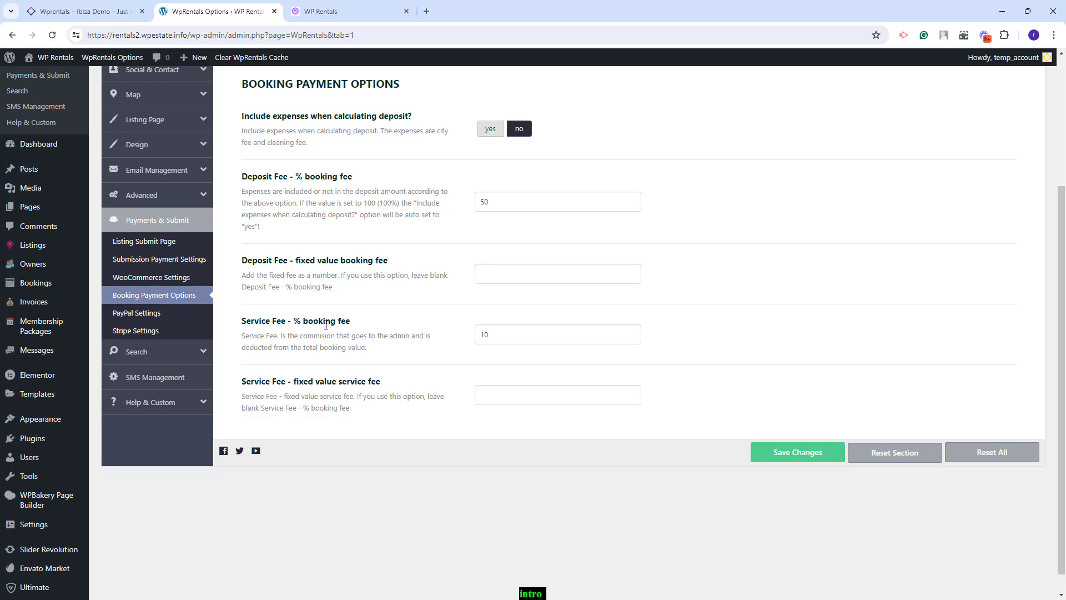
{"action": "left_click", "coordinate": [161, 352]}
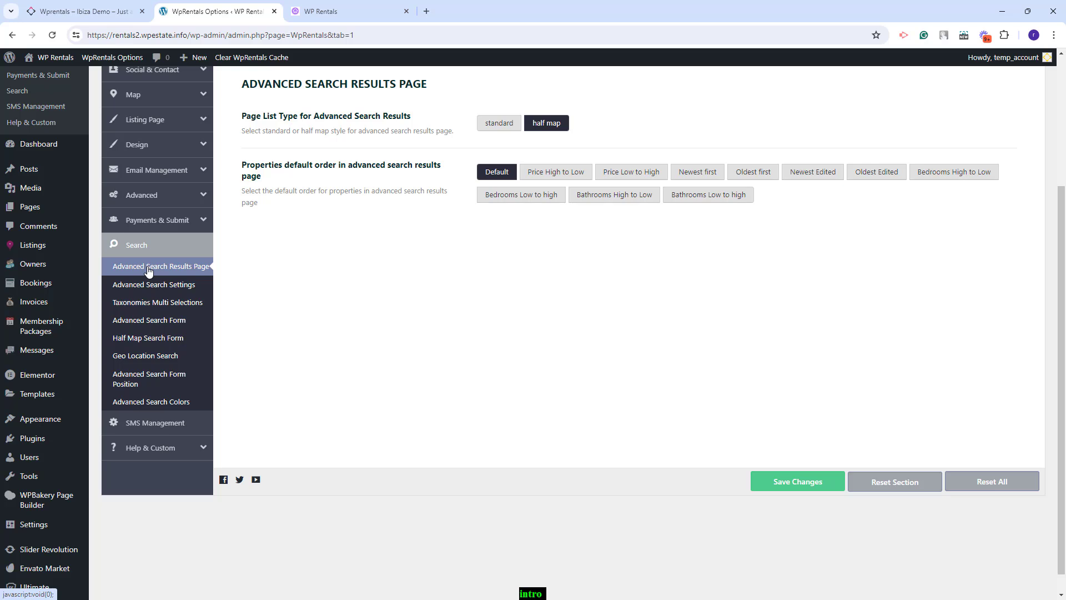
- Look through the Search sub-pages and SMS Management, then return to the live homepage tab
{"action": "left_click", "coordinate": [171, 286]}
{"action": "left_click", "coordinate": [173, 304]}
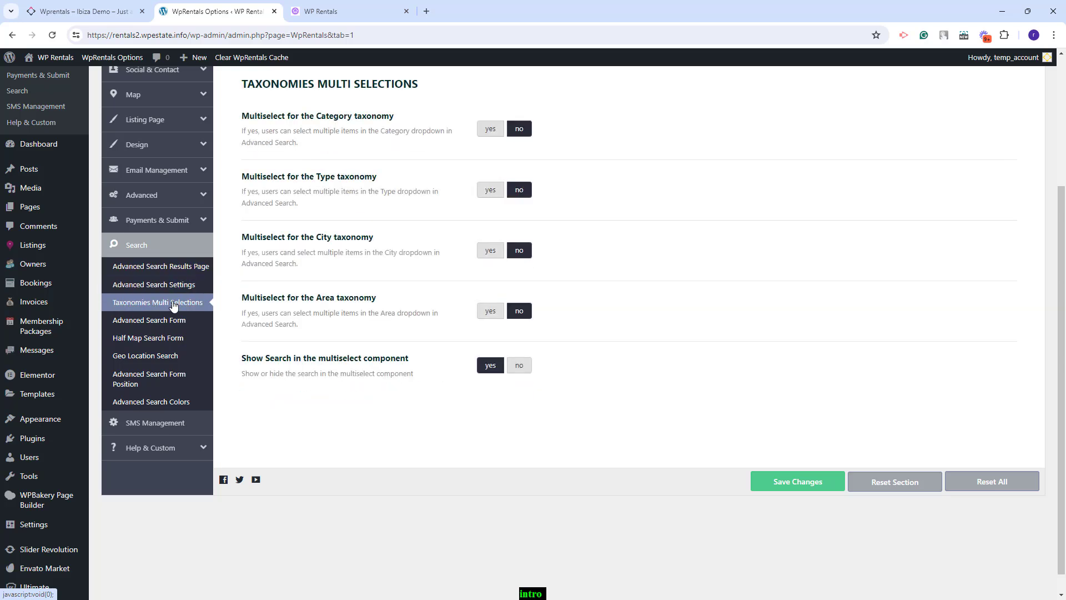
{"action": "left_click", "coordinate": [174, 321]}
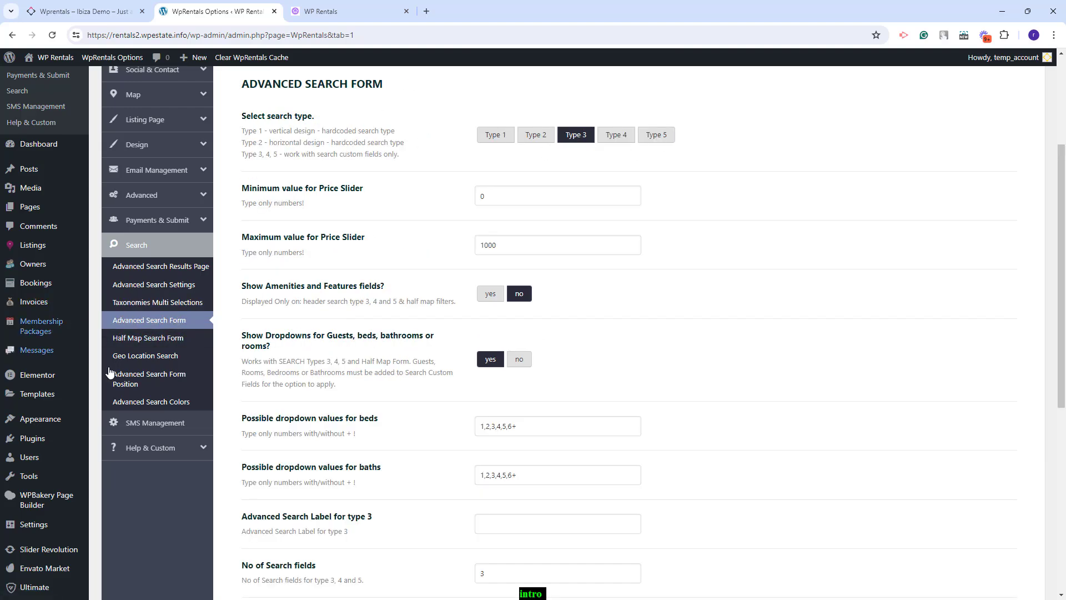
{"action": "left_click", "coordinate": [120, 341]}
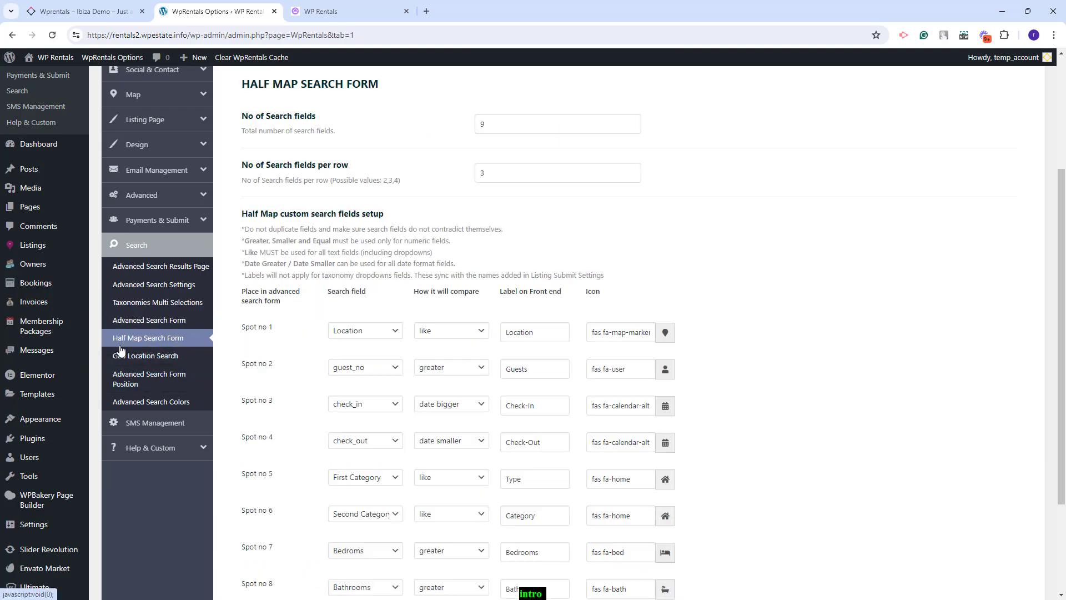
{"action": "left_click", "coordinate": [155, 360]}
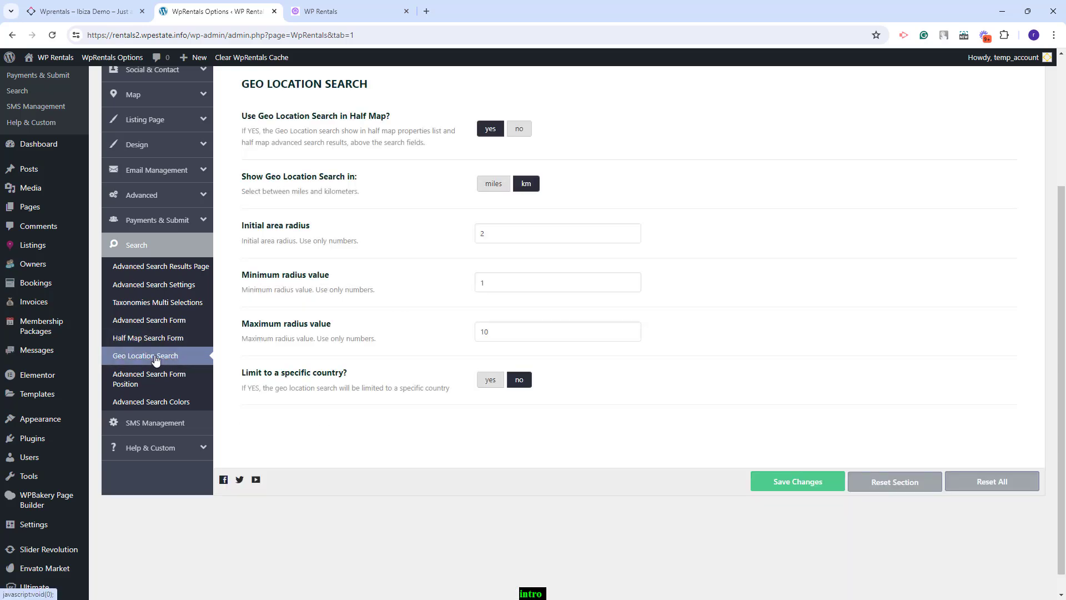
{"action": "left_click", "coordinate": [162, 424]}
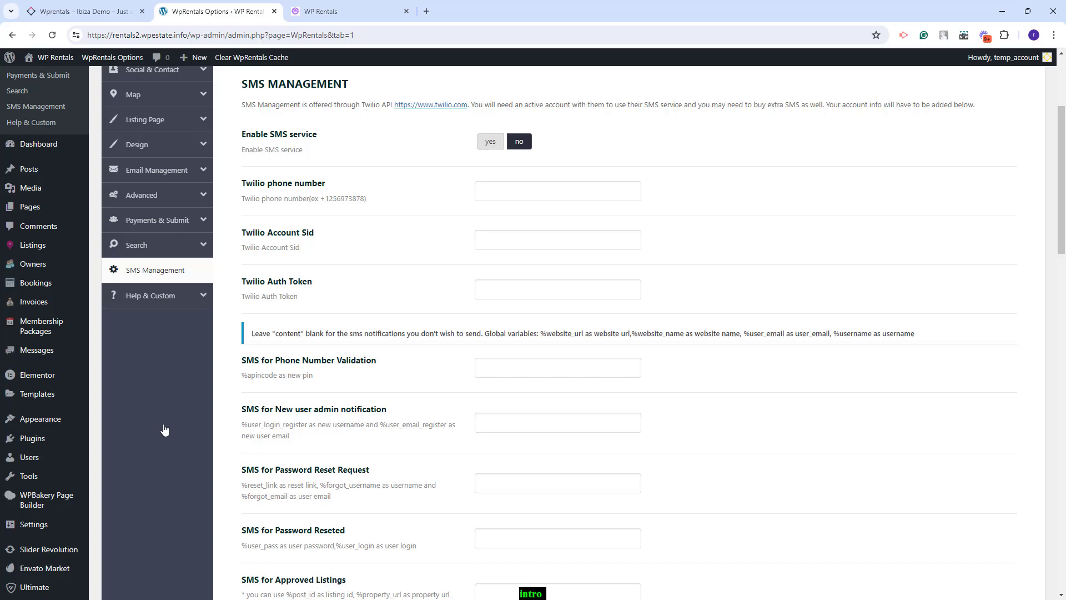
{"action": "left_click", "coordinate": [325, 11]}
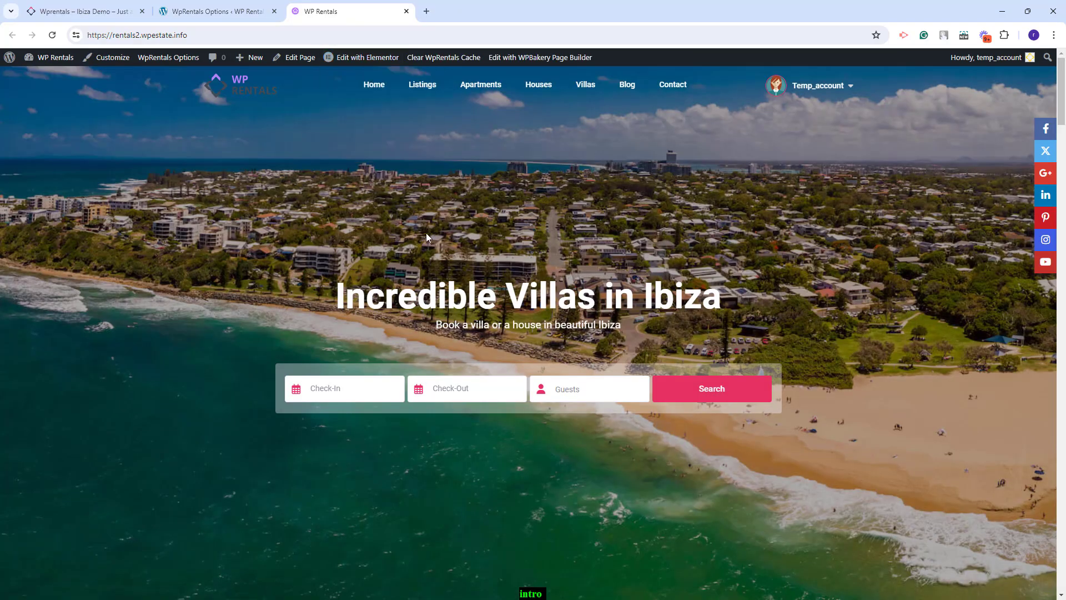
- Scroll the homepage down to the Places for all Budgets category cards
{"action": "scroll", "coordinate": [427, 237], "scroll_direction": "down", "scroll_amount": 3}
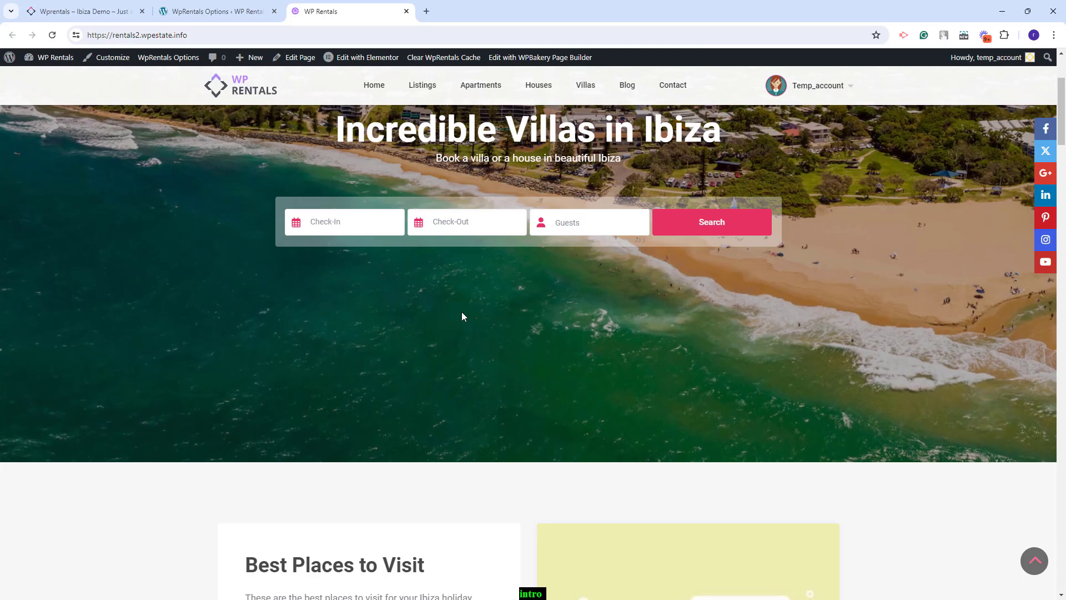
{"action": "scroll", "coordinate": [463, 312], "scroll_direction": "down", "scroll_amount": 6}
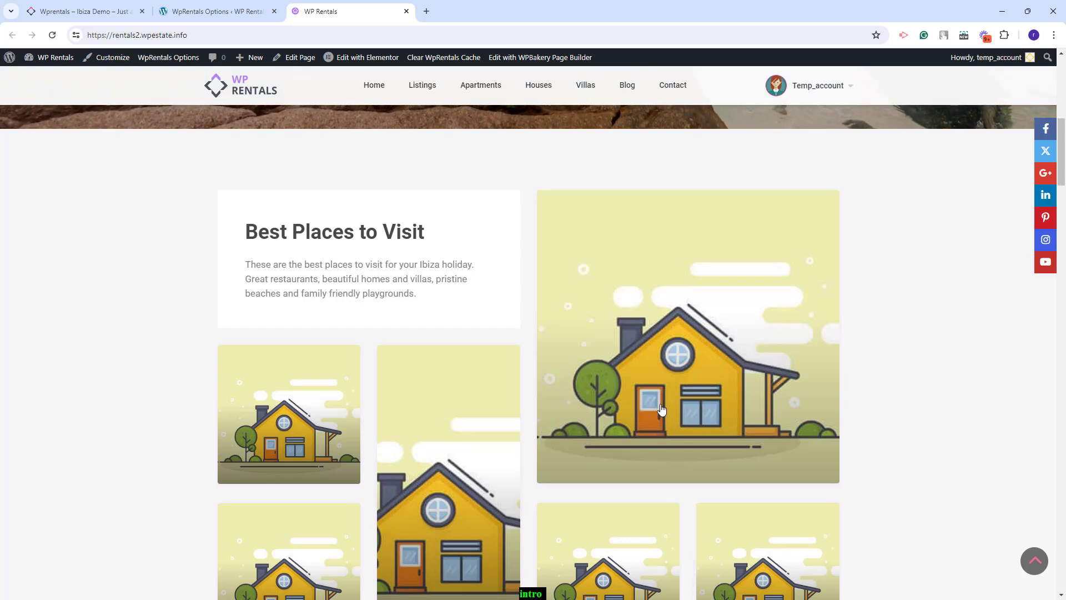
{"action": "scroll", "coordinate": [988, 339], "scroll_direction": "down", "scroll_amount": 7}
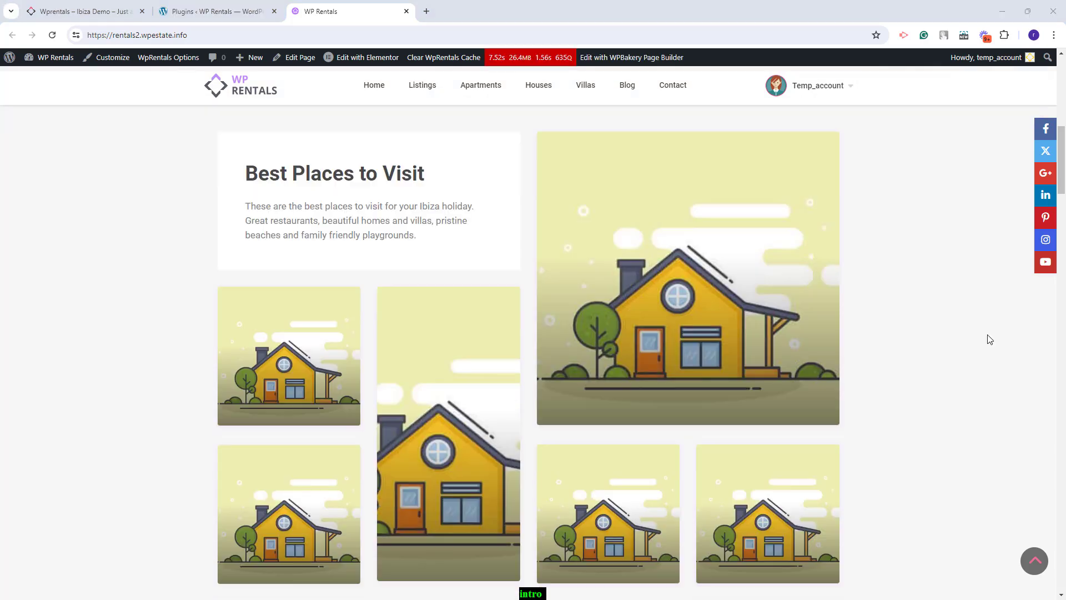
{"action": "scroll", "coordinate": [988, 340], "scroll_direction": "down", "scroll_amount": 15}
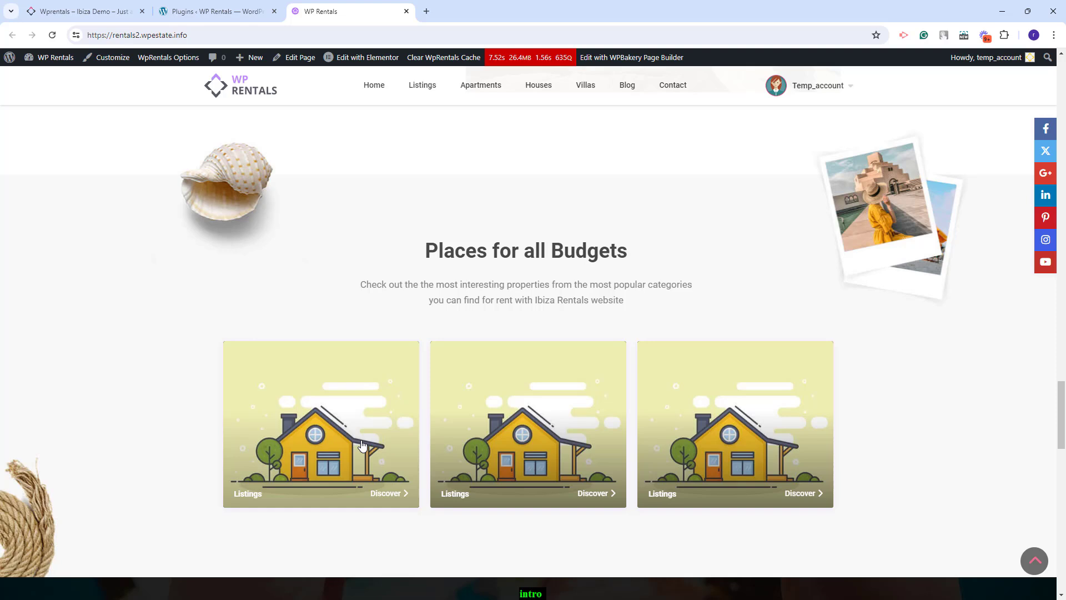
- Open the homepage in Elementor and set the bottom-right Best Places card to Santa Eulalia
{"action": "right_click", "coordinate": [392, 58]}
{"action": "left_click", "coordinate": [409, 67]}
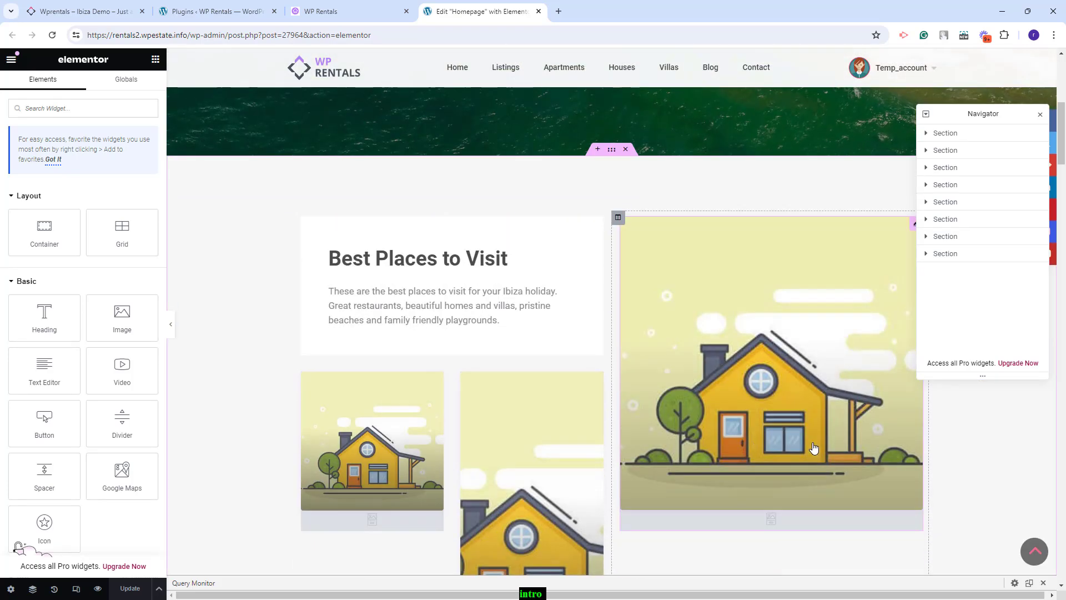
{"action": "left_click", "coordinate": [334, 492]}
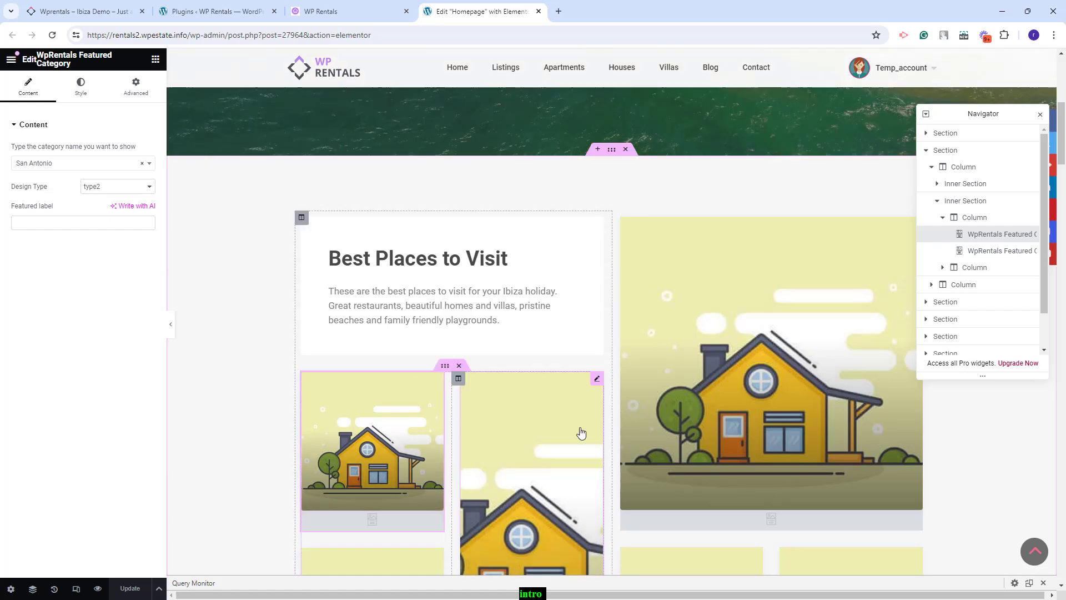
{"action": "scroll", "coordinate": [560, 379], "scroll_direction": "down", "scroll_amount": 2}
{"action": "left_click", "coordinate": [744, 389]}
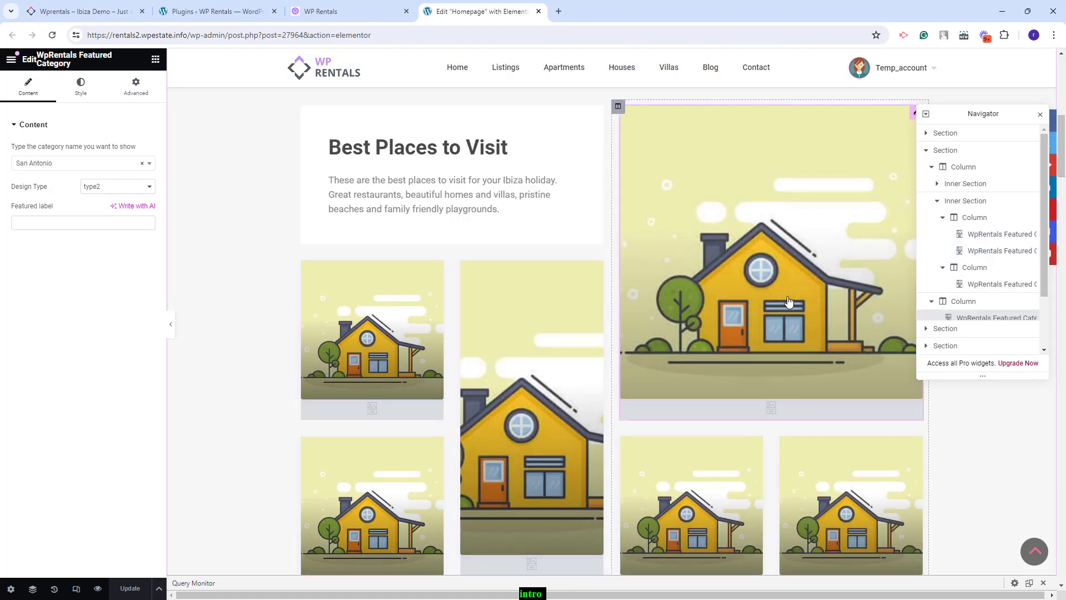
{"action": "left_click", "coordinate": [758, 446]}
{"action": "left_click", "coordinate": [51, 165]}
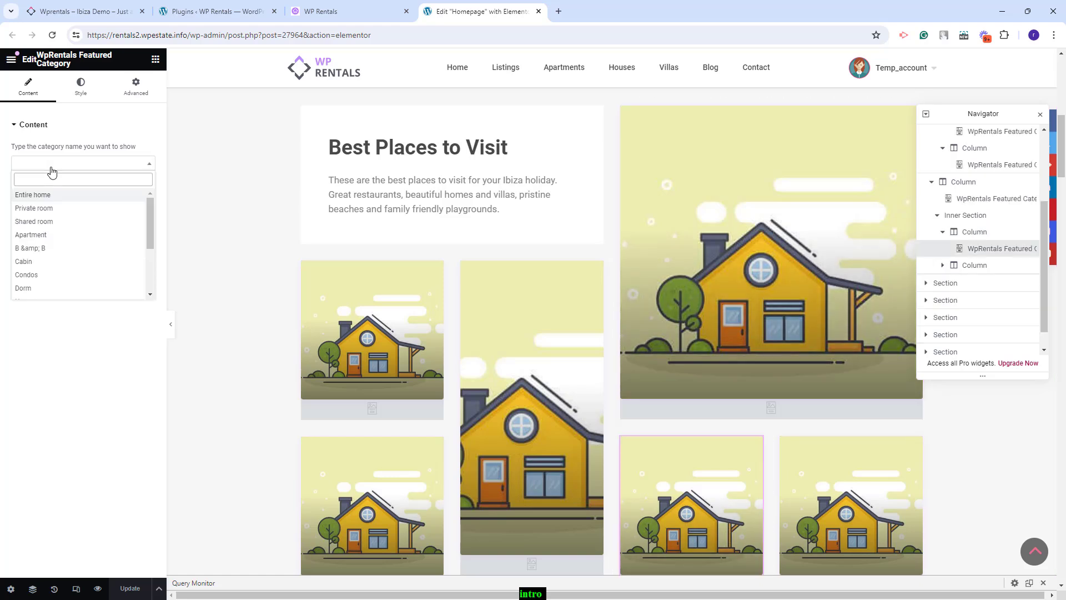
{"action": "scroll", "coordinate": [61, 236], "scroll_direction": "down", "scroll_amount": 1}
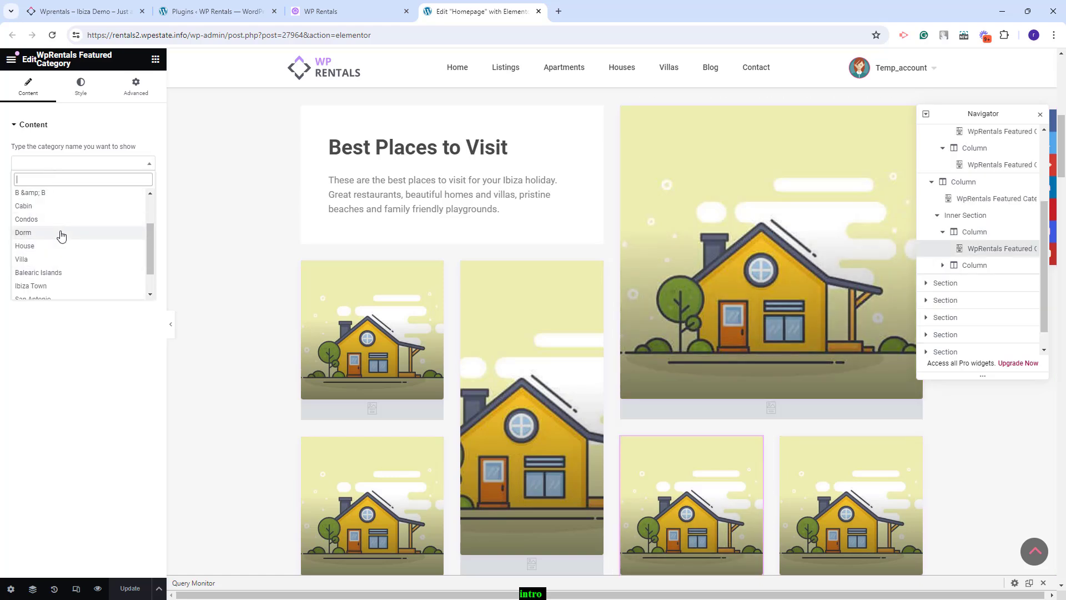
{"action": "left_click", "coordinate": [60, 285]}
- Set the lower row's middle category card to Entire home and the third to Shared room
{"action": "scroll", "coordinate": [232, 378], "scroll_direction": "down", "scroll_amount": 3}
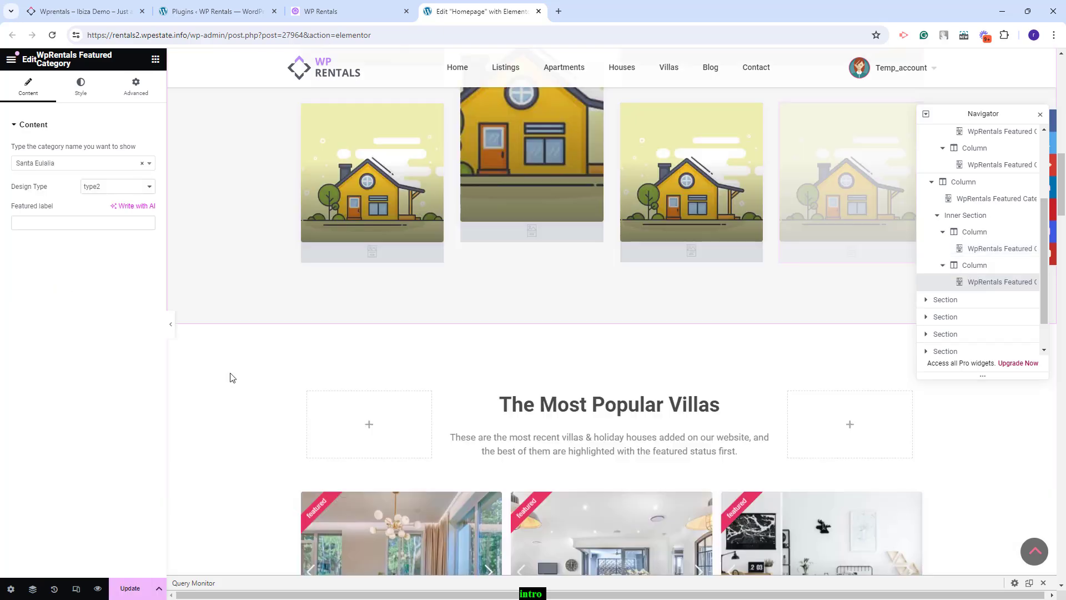
{"action": "scroll", "coordinate": [232, 377], "scroll_direction": "down", "scroll_amount": 15}
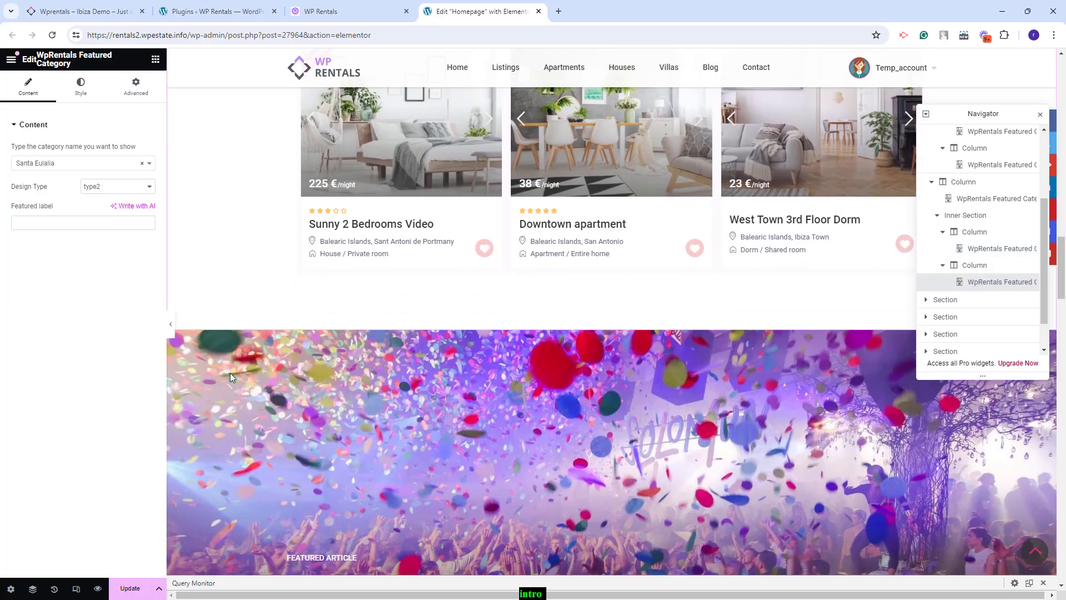
{"action": "left_click", "coordinate": [360, 283]}
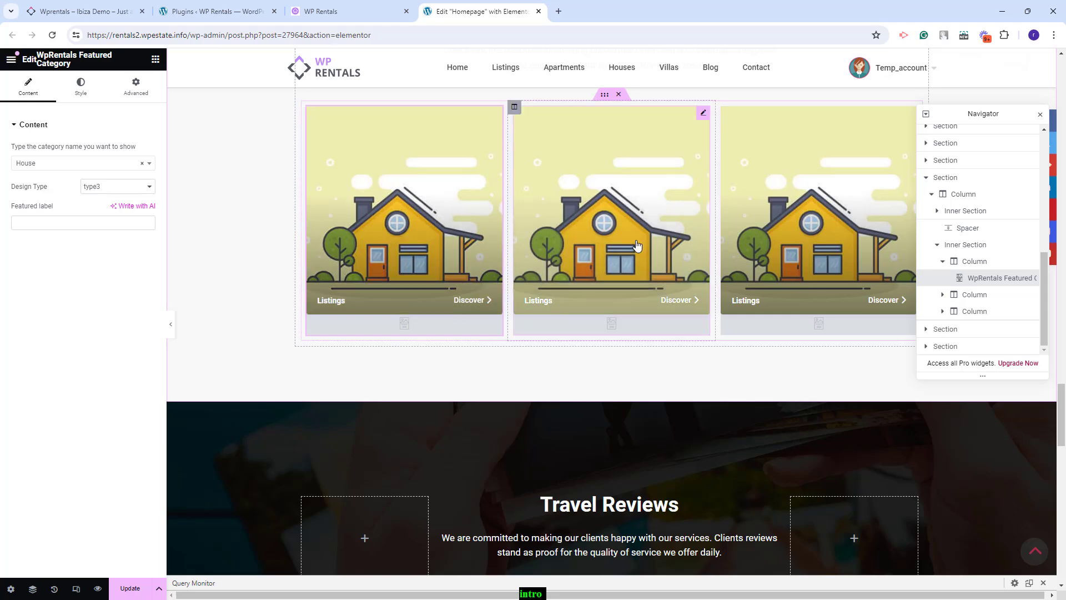
{"action": "left_click", "coordinate": [639, 239]}
{"action": "left_click", "coordinate": [798, 278]}
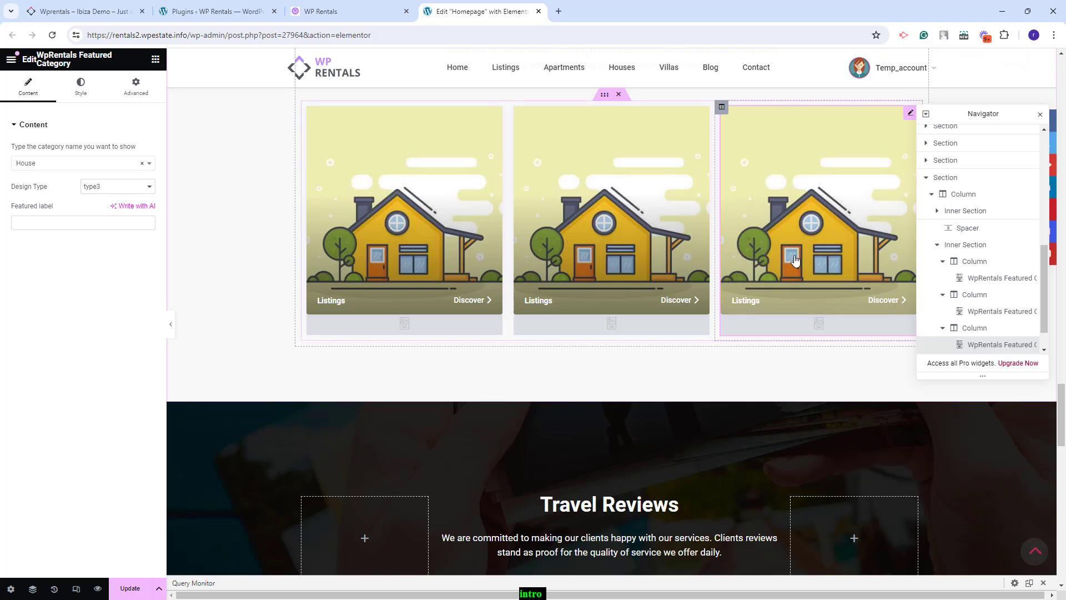
{"action": "left_click", "coordinate": [78, 163]}
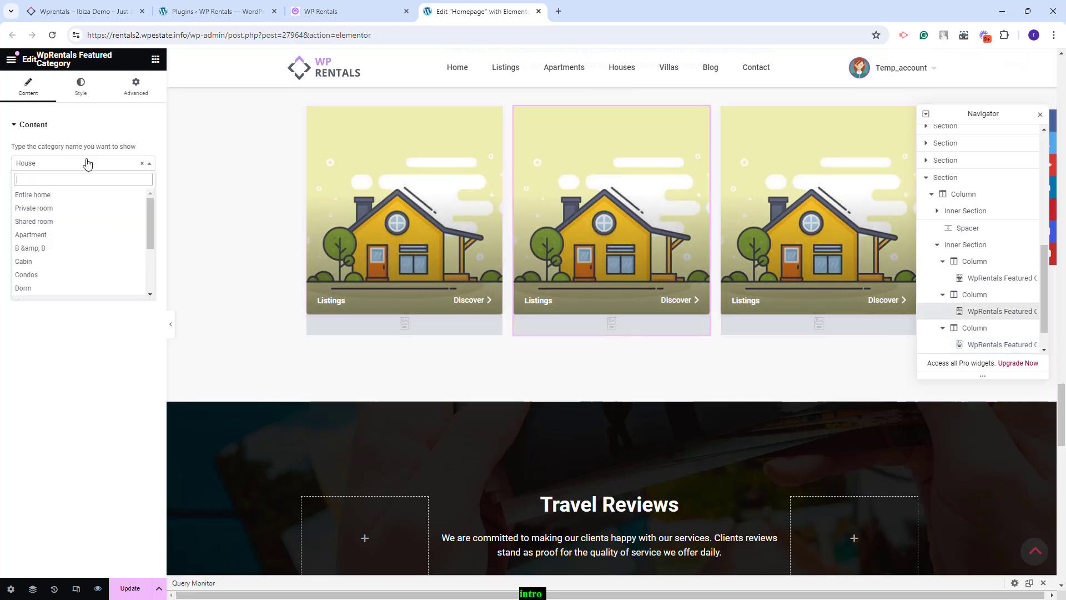
{"action": "left_click", "coordinate": [42, 195]}
{"action": "left_click", "coordinate": [756, 269]}
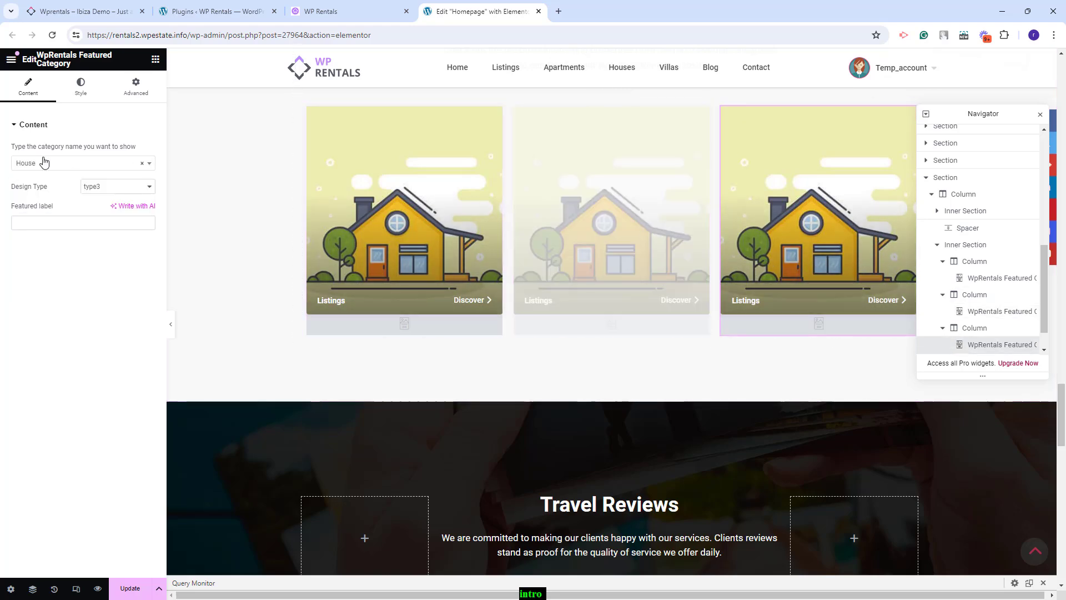
{"action": "left_click", "coordinate": [43, 163]}
{"action": "left_click", "coordinate": [35, 221]}
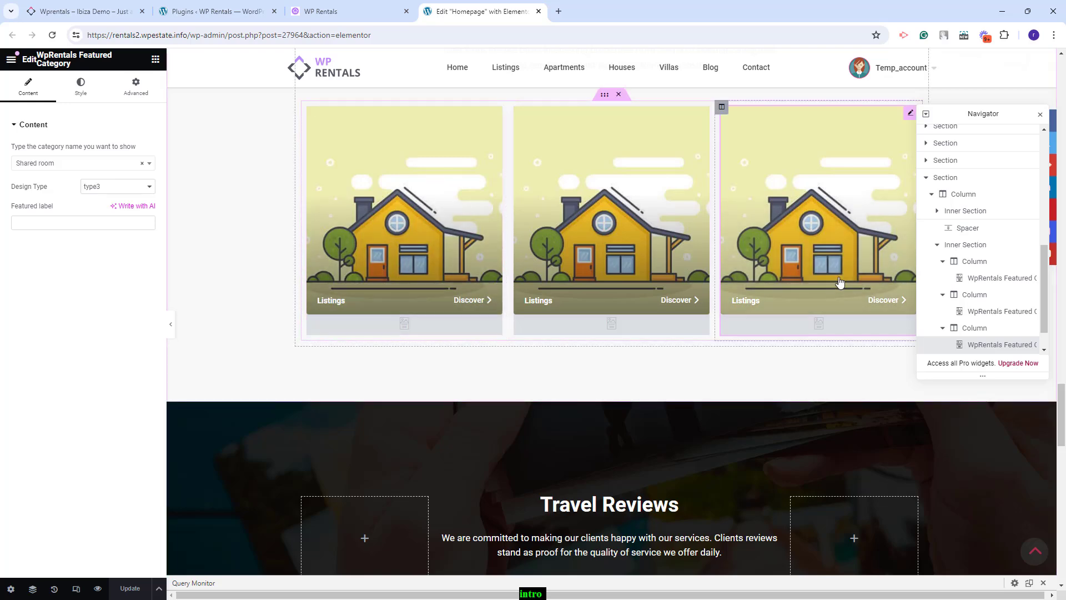
- In the admin, open the Santa Eulalia city for editing under Listings > City
{"action": "left_click", "coordinate": [231, 12]}
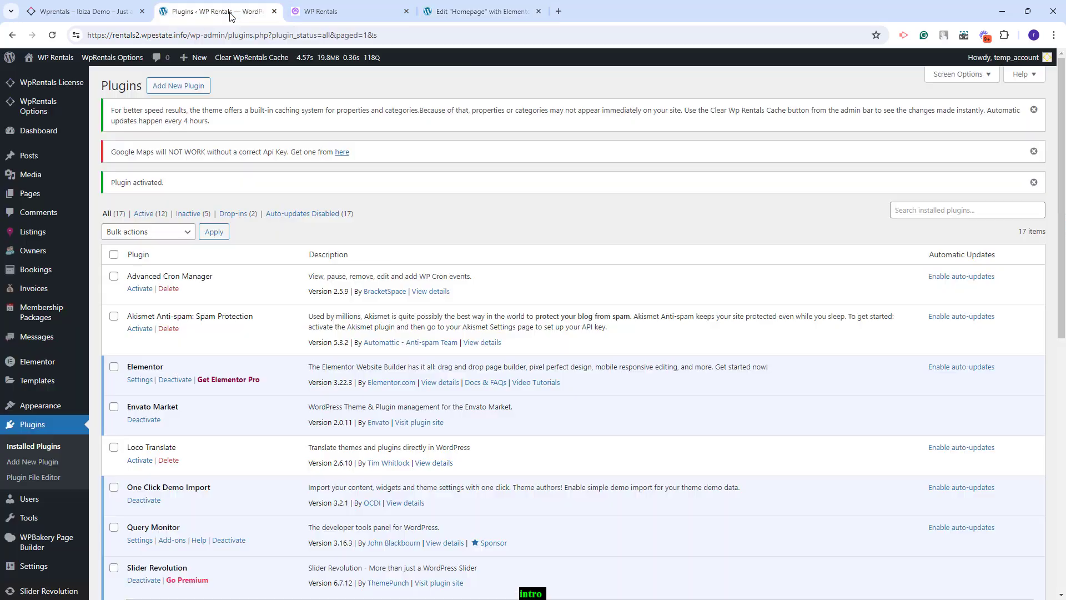
{"action": "mouse_move", "coordinate": [44, 237]}
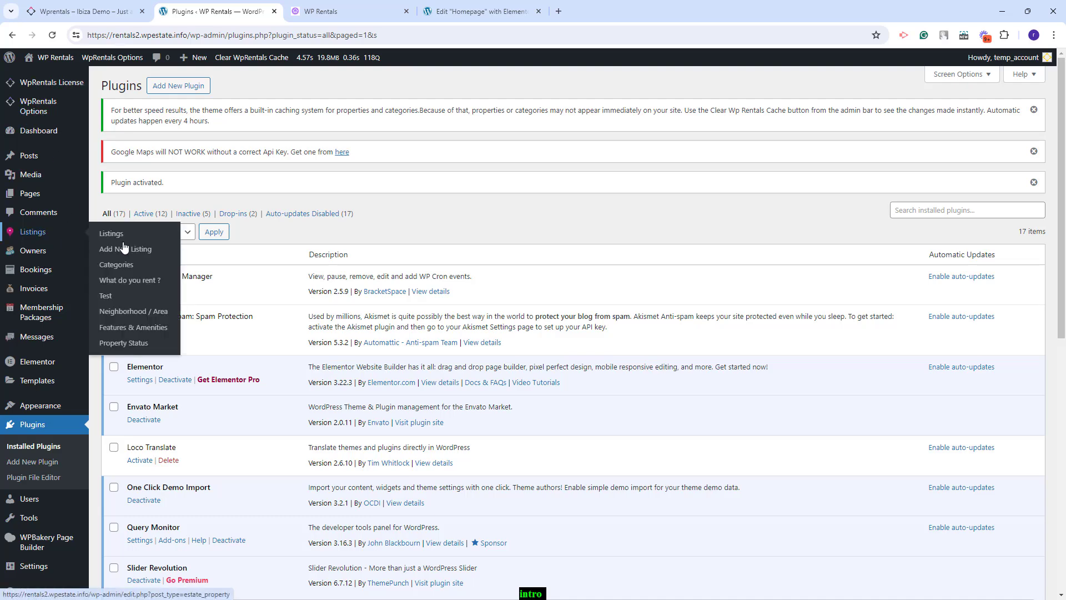
{"action": "scroll", "coordinate": [106, 250], "scroll_direction": "down", "scroll_amount": 3}
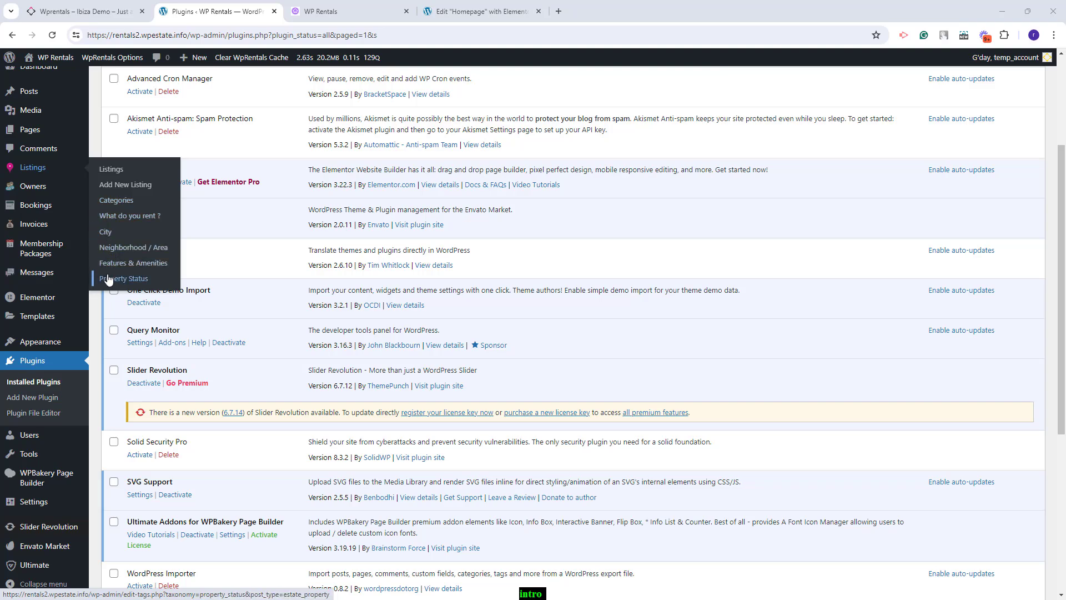
{"action": "left_click", "coordinate": [105, 233]}
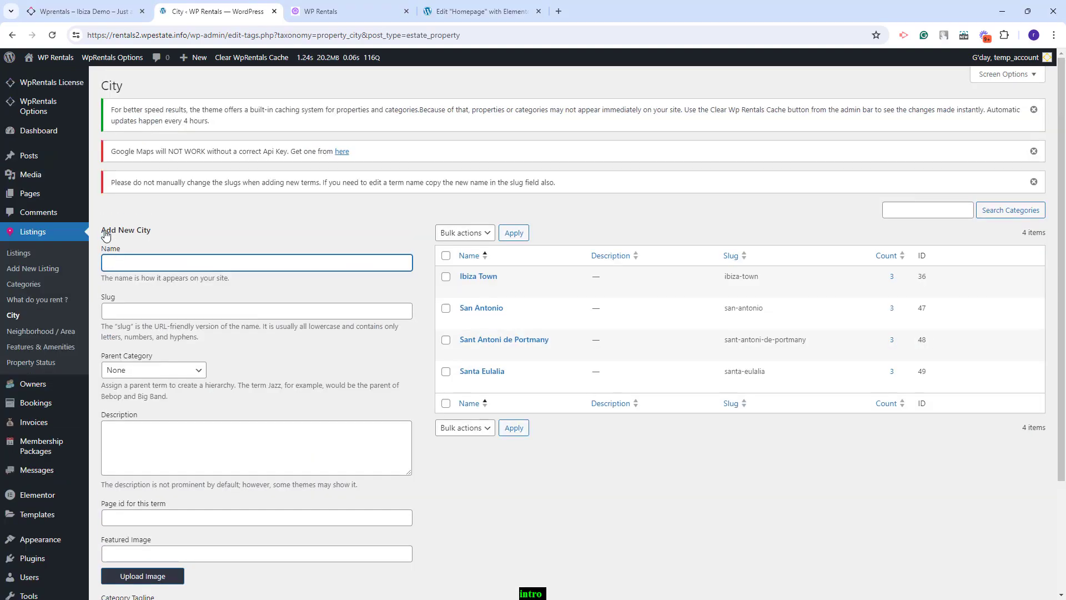
{"action": "left_click", "coordinate": [467, 384]}
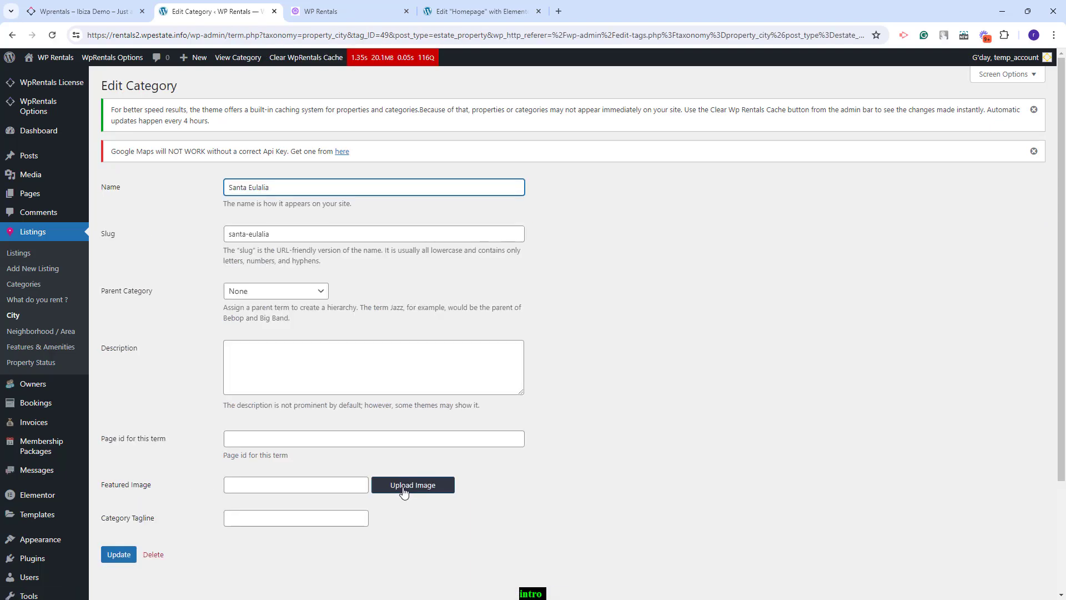
- Upload city2 as Santa Eulalia's featured image and update the city
{"action": "left_click", "coordinate": [403, 486]}
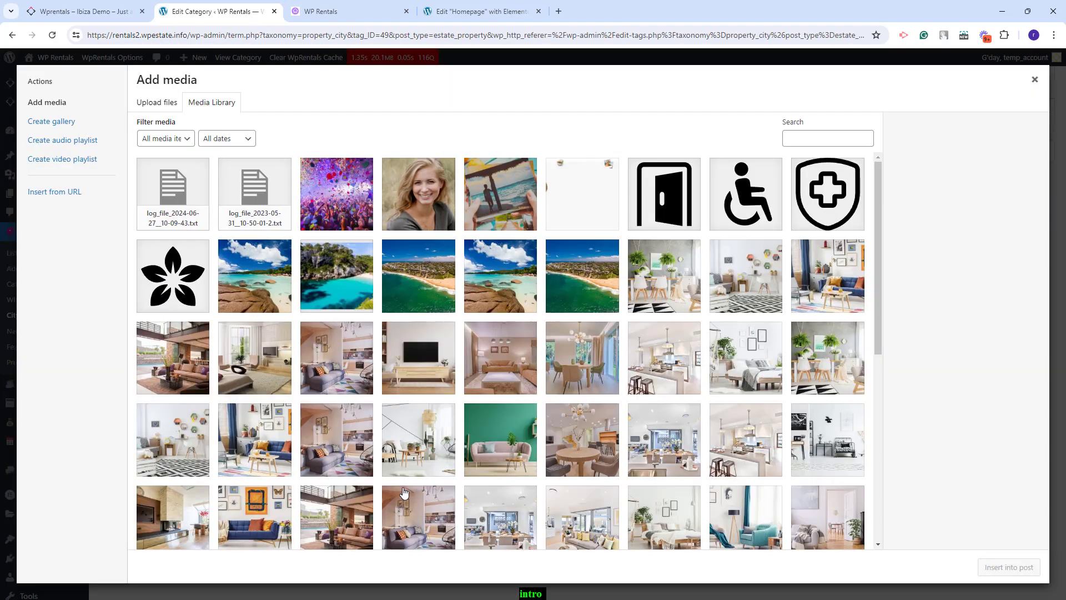
{"action": "left_click", "coordinate": [159, 106]}
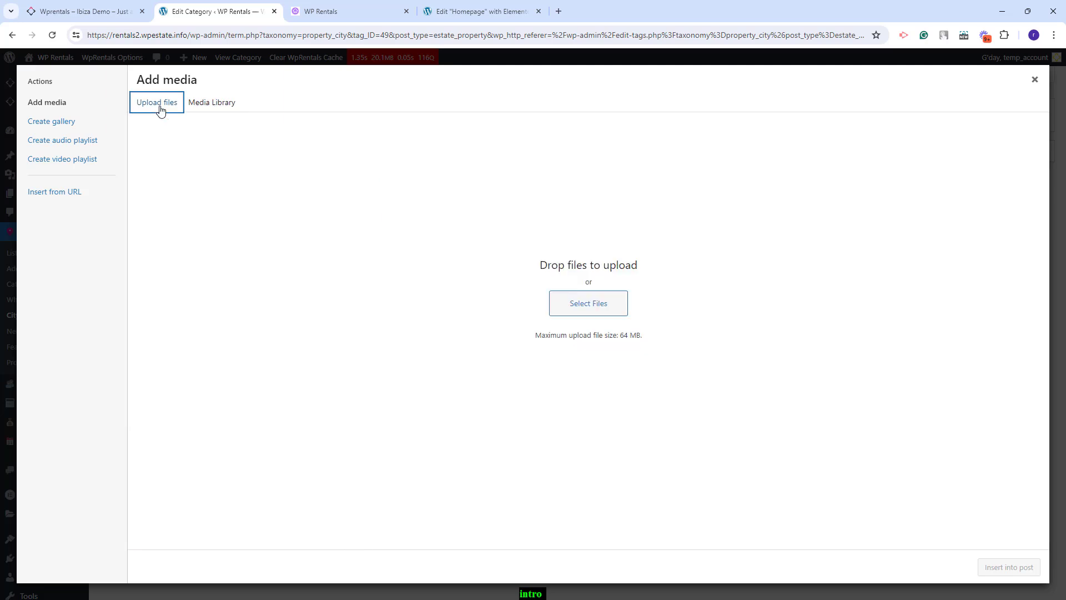
{"action": "left_click", "coordinate": [592, 303]}
{"action": "left_click", "coordinate": [128, 115]}
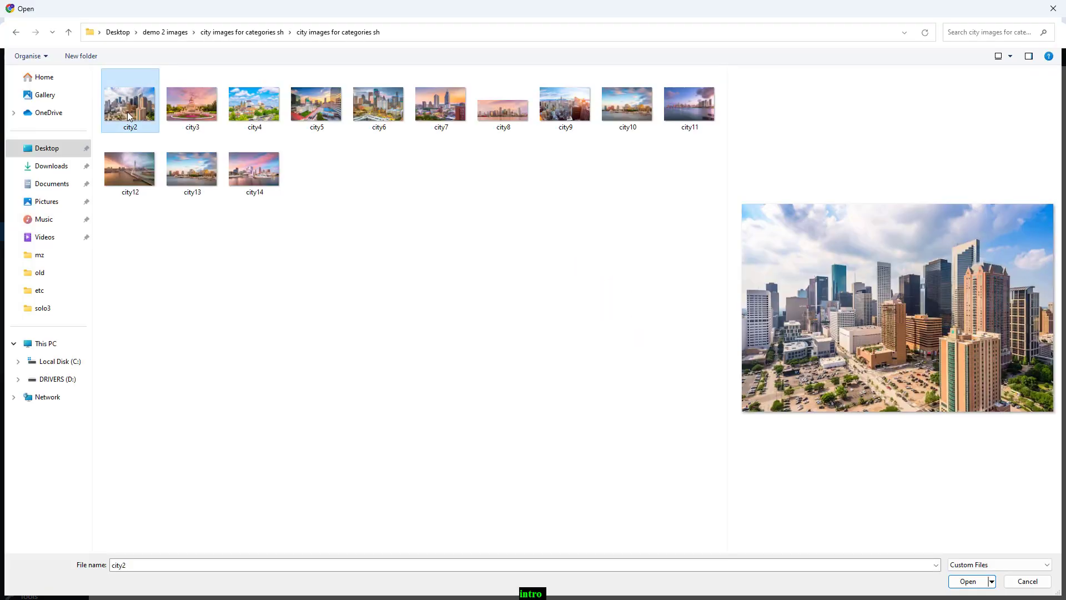
{"action": "left_click", "coordinate": [969, 581]}
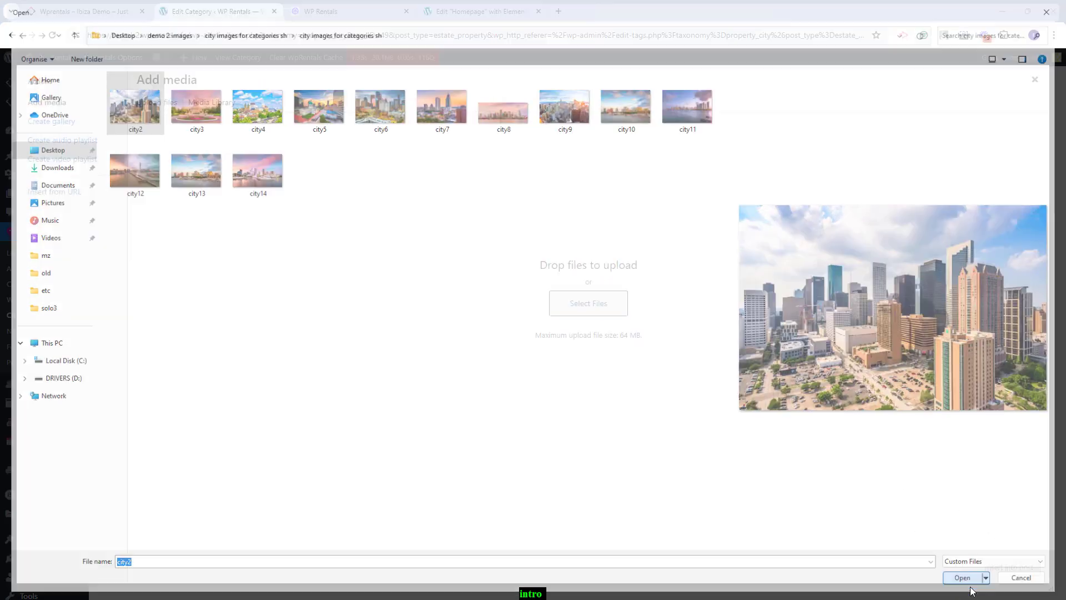
{"action": "left_click", "coordinate": [1009, 568]}
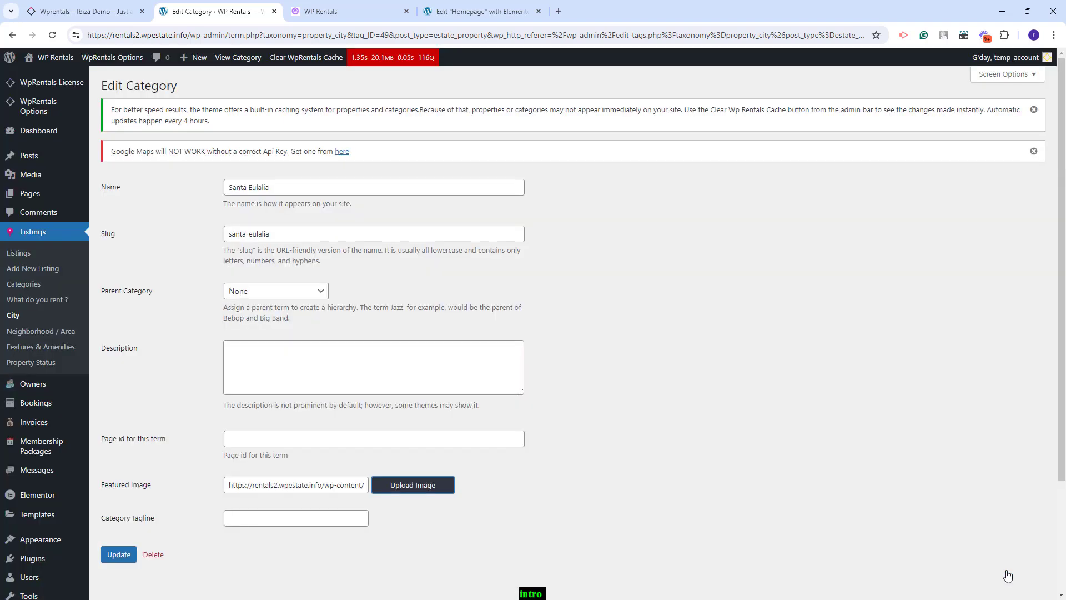
{"action": "left_click", "coordinate": [116, 554]}
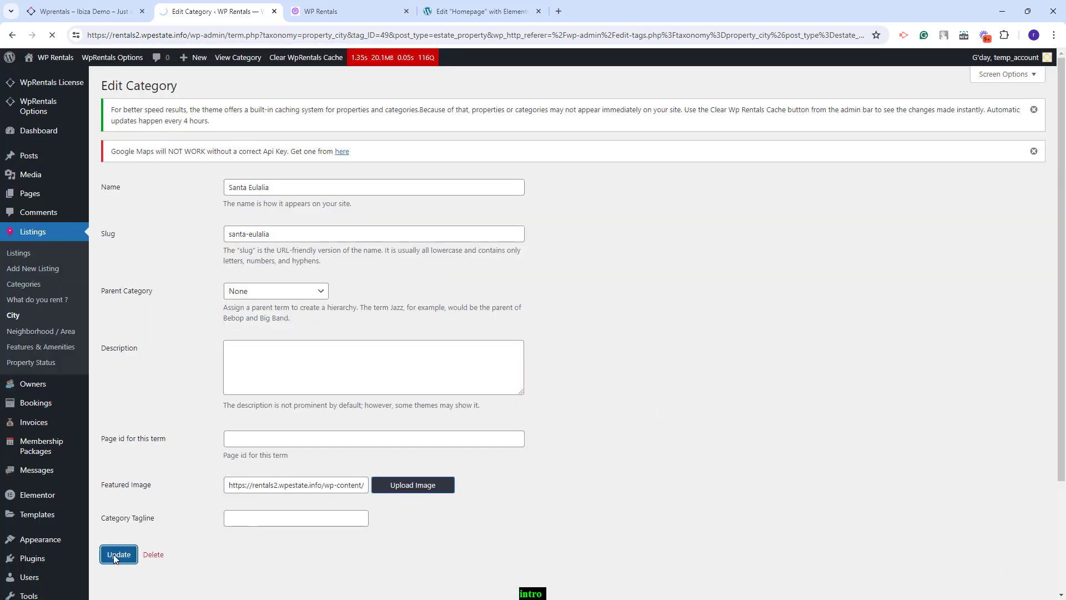
- Reload the homepage to check the Santa Eulalia card, then return to the admin
{"action": "key", "text": "ctrl+Tab"}
{"action": "left_click", "coordinate": [53, 35]}
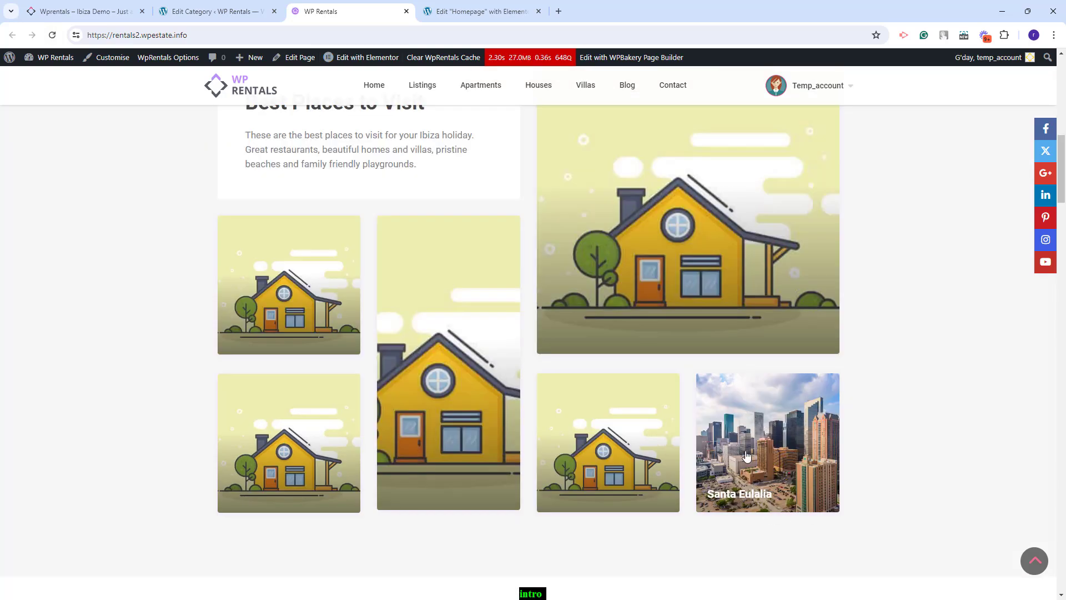
{"action": "left_click", "coordinate": [200, 11]}
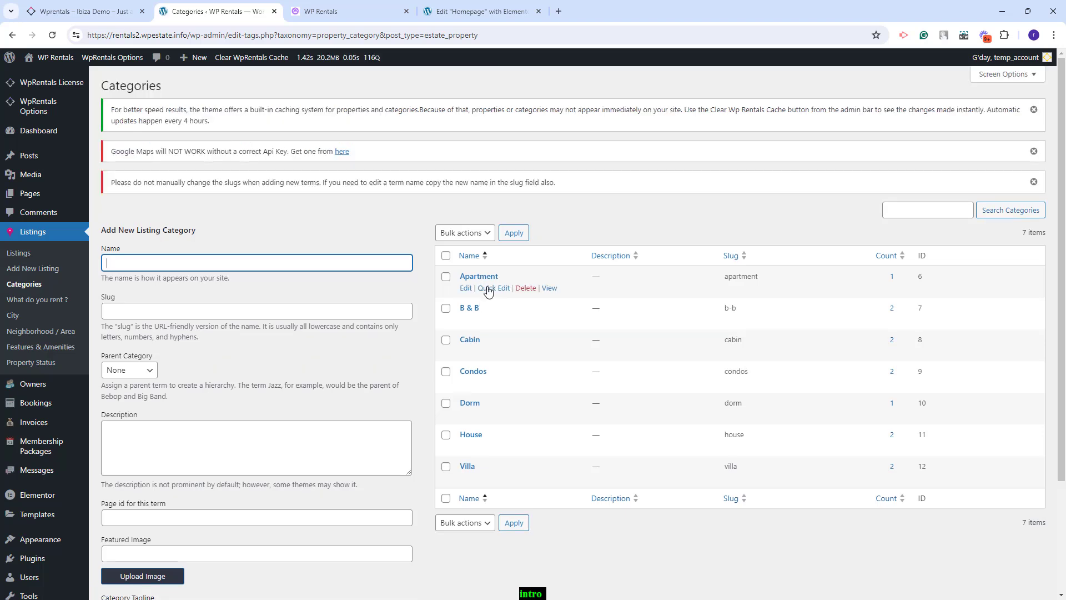
- Give the House category a featured city image, update it, and reload the homepage to check
{"action": "left_click", "coordinate": [464, 447]}
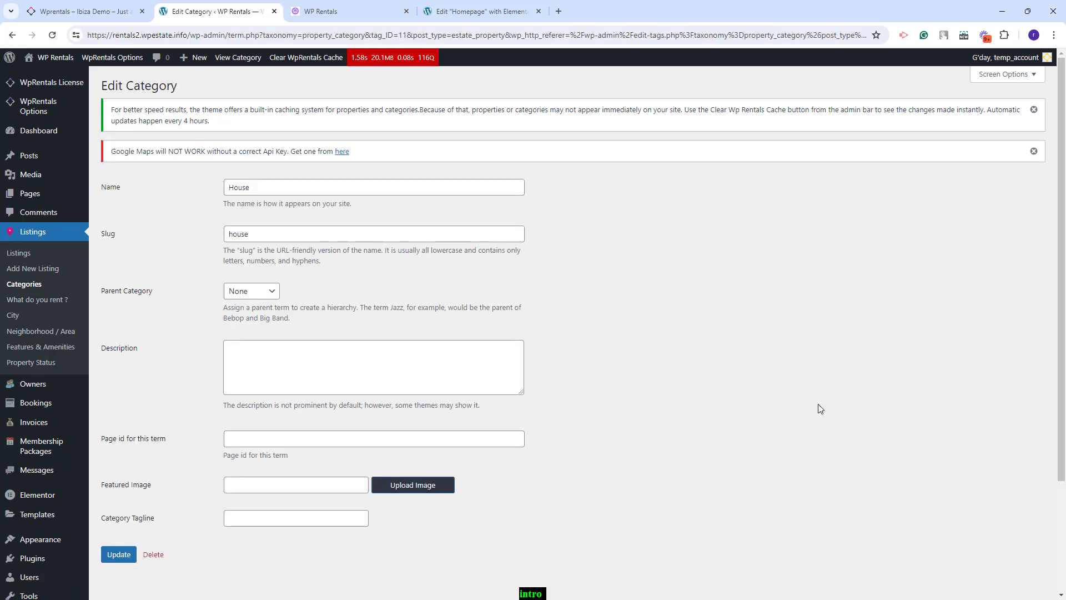
{"action": "left_click", "coordinate": [442, 488]}
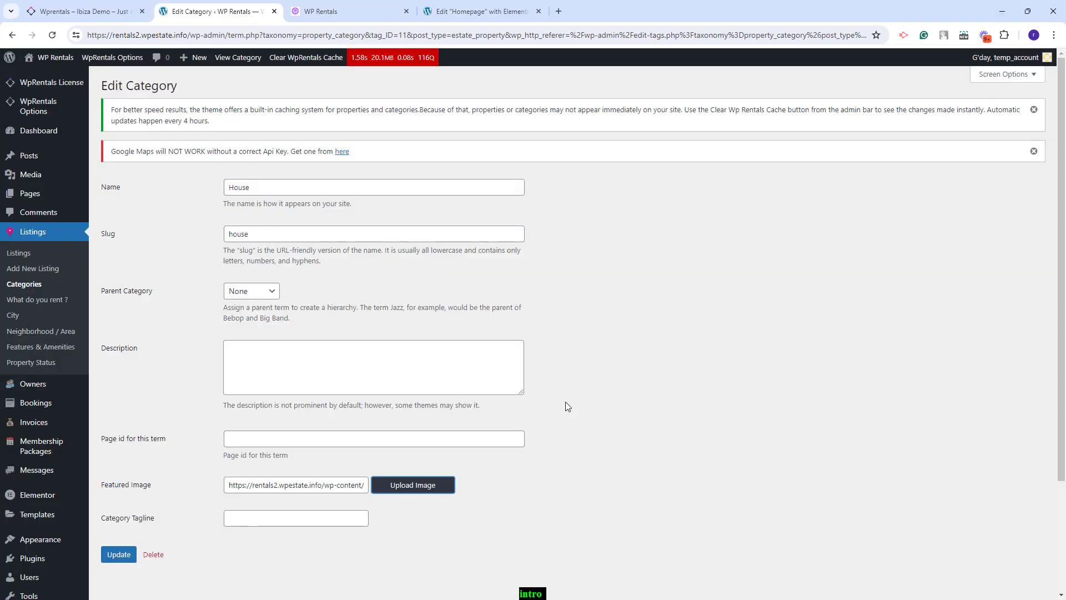
{"action": "left_click", "coordinate": [114, 553]}
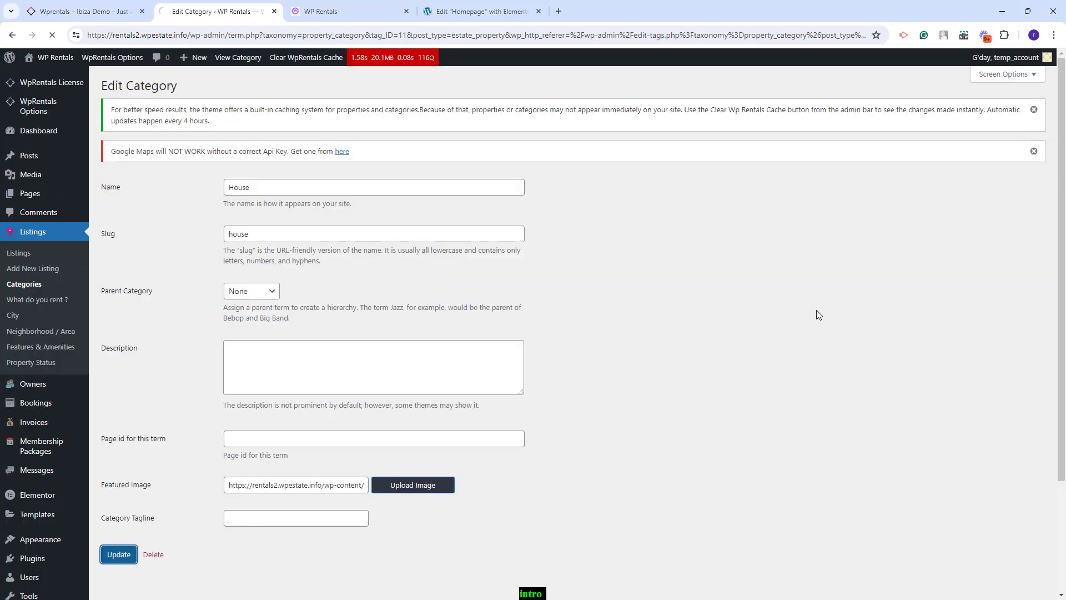
{"action": "left_click", "coordinate": [320, 11]}
{"action": "left_click", "coordinate": [52, 35]}
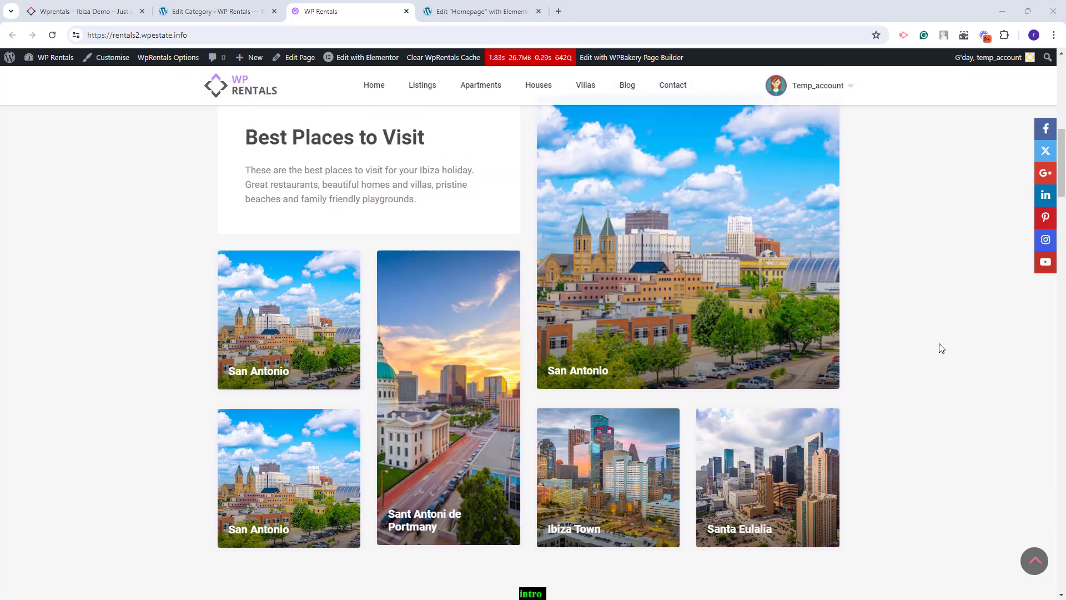
- Back in the Homepage's Elementor editor, select the Incredible Villas in Ibiza hero section
{"action": "scroll", "coordinate": [942, 348], "scroll_direction": "up", "scroll_amount": 3}
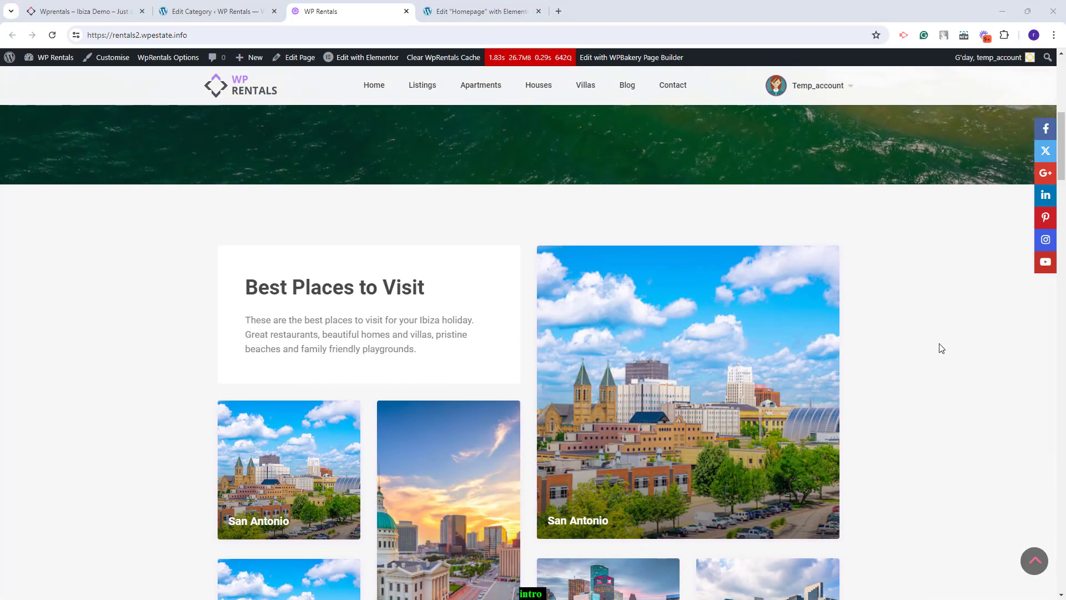
{"action": "scroll", "coordinate": [942, 348], "scroll_direction": "down", "scroll_amount": 5}
{"action": "scroll", "coordinate": [941, 348], "scroll_direction": "down", "scroll_amount": 20}
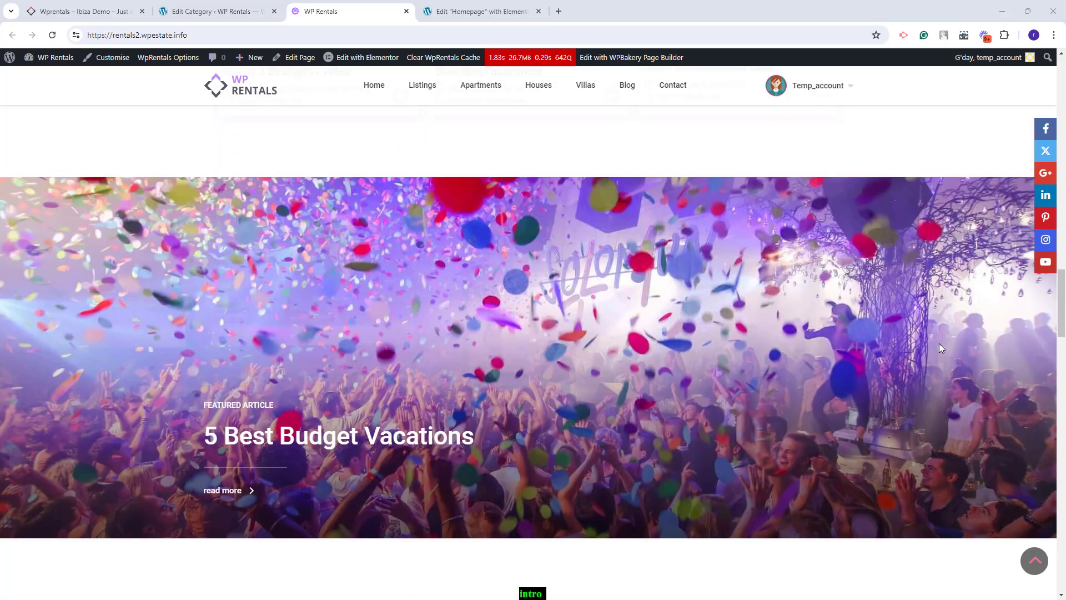
{"action": "scroll", "coordinate": [941, 348], "scroll_direction": "down", "scroll_amount": 15}
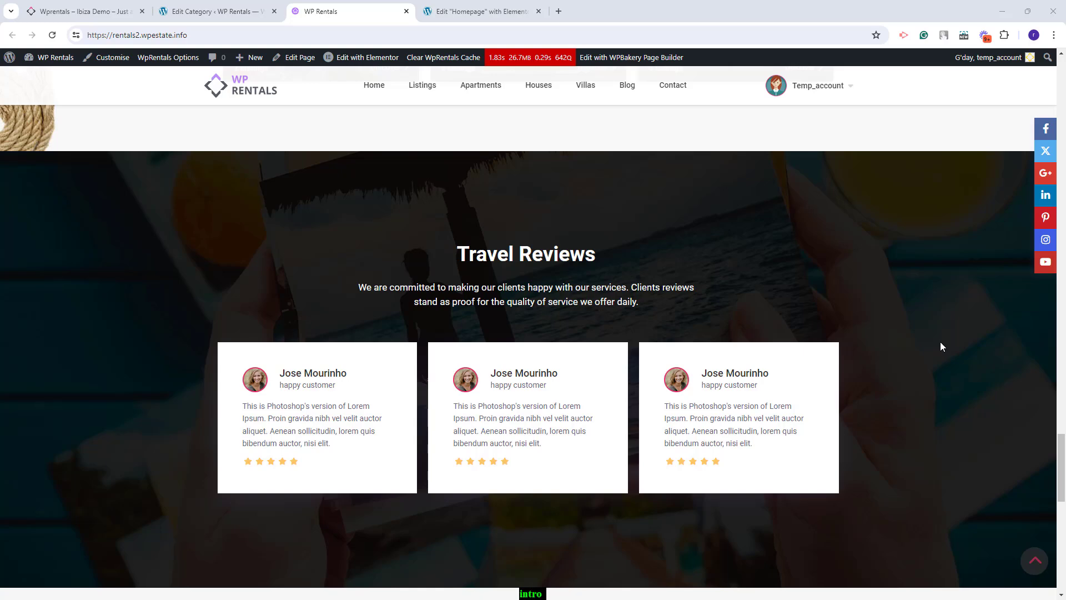
{"action": "left_click", "coordinate": [458, 12]}
{"action": "left_click", "coordinate": [945, 132]}
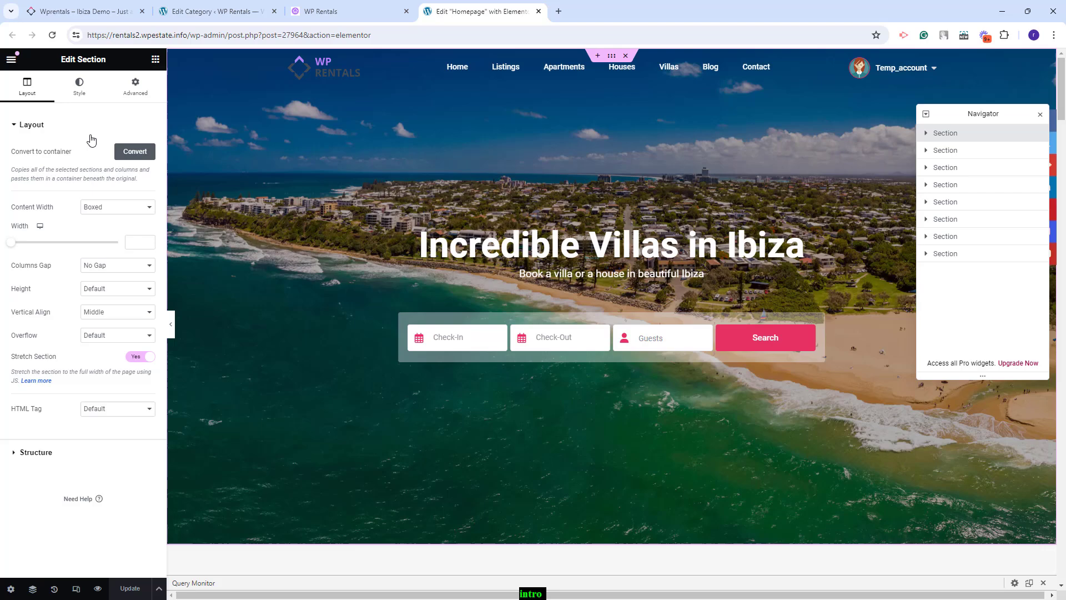
- Review the hero's background slideshow images, the Incredible Villas in Ibiza heading and the search form
{"action": "left_click", "coordinate": [79, 87]}
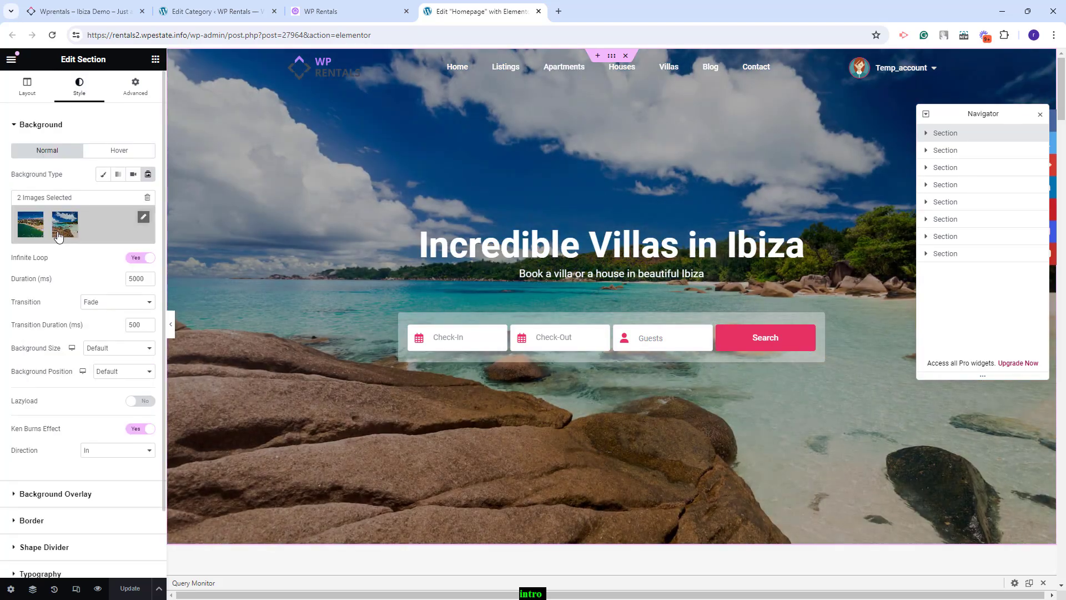
{"action": "left_click", "coordinate": [65, 228]}
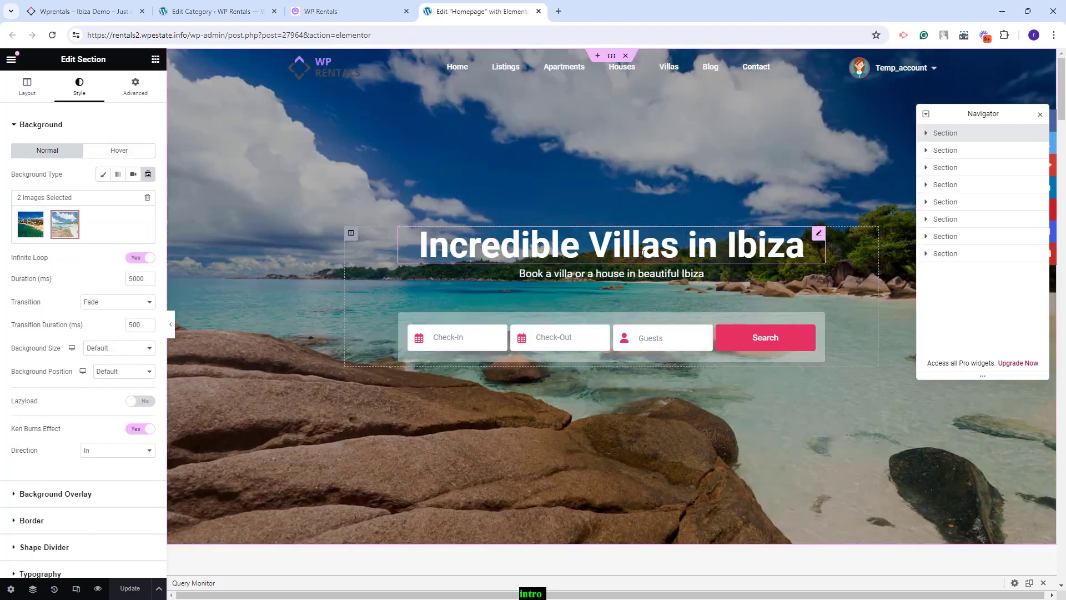
{"action": "left_click", "coordinate": [644, 253]}
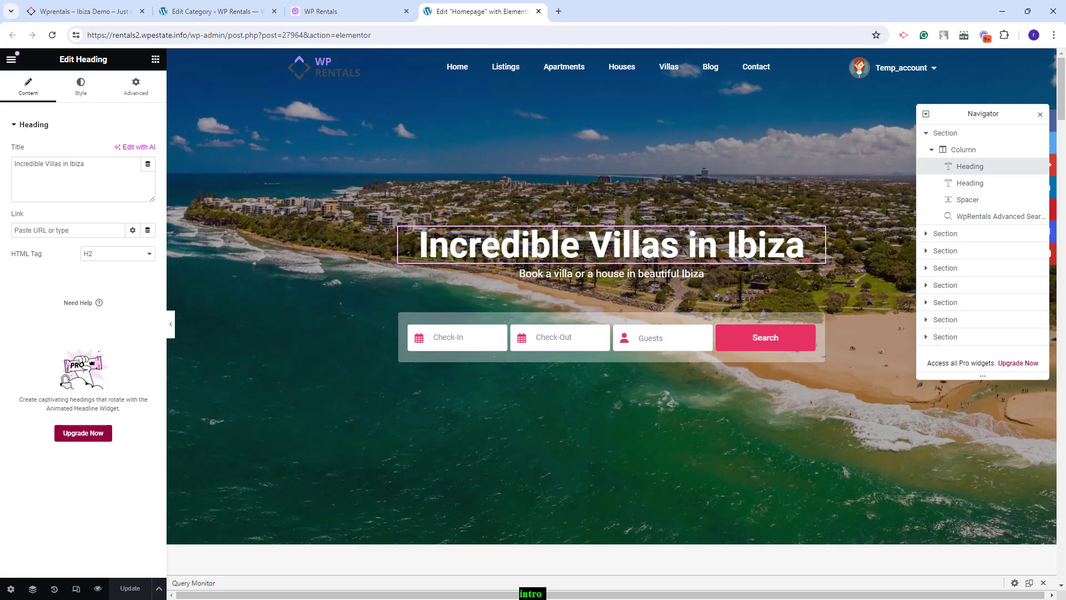
{"action": "left_click", "coordinate": [454, 320]}
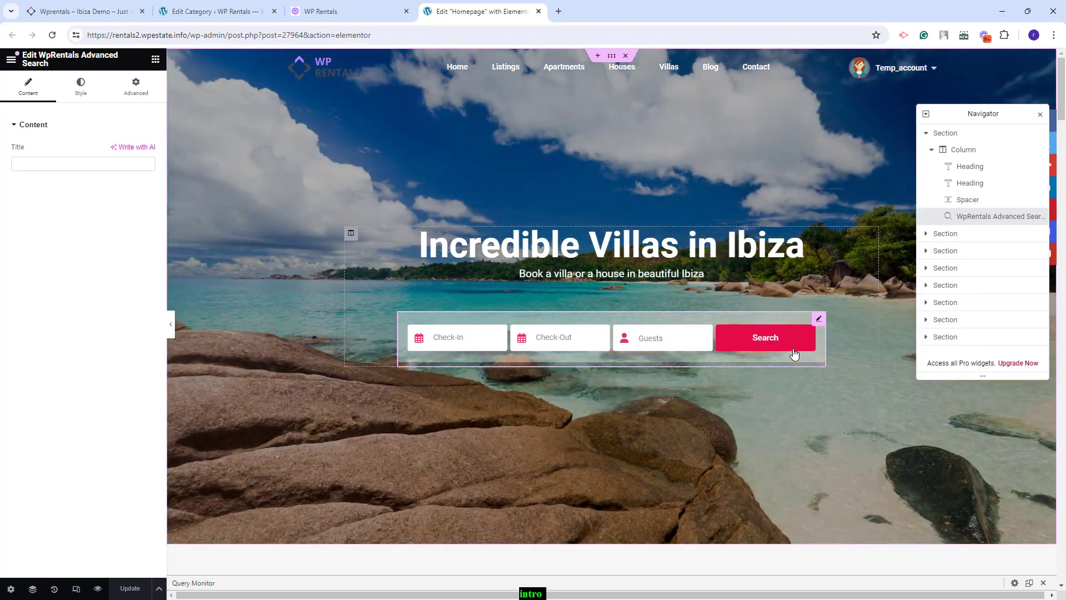
- Move past Best Places to Visit and select The Most Popular Villas listings widget
{"action": "left_click", "coordinate": [975, 233]}
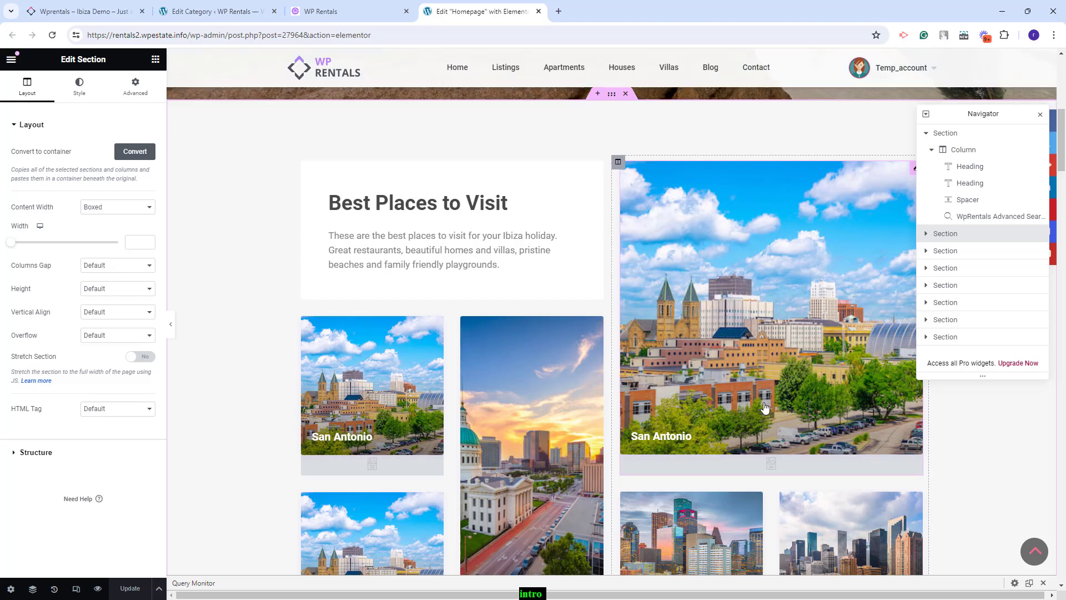
{"action": "scroll", "coordinate": [765, 408], "scroll_direction": "down", "scroll_amount": 4}
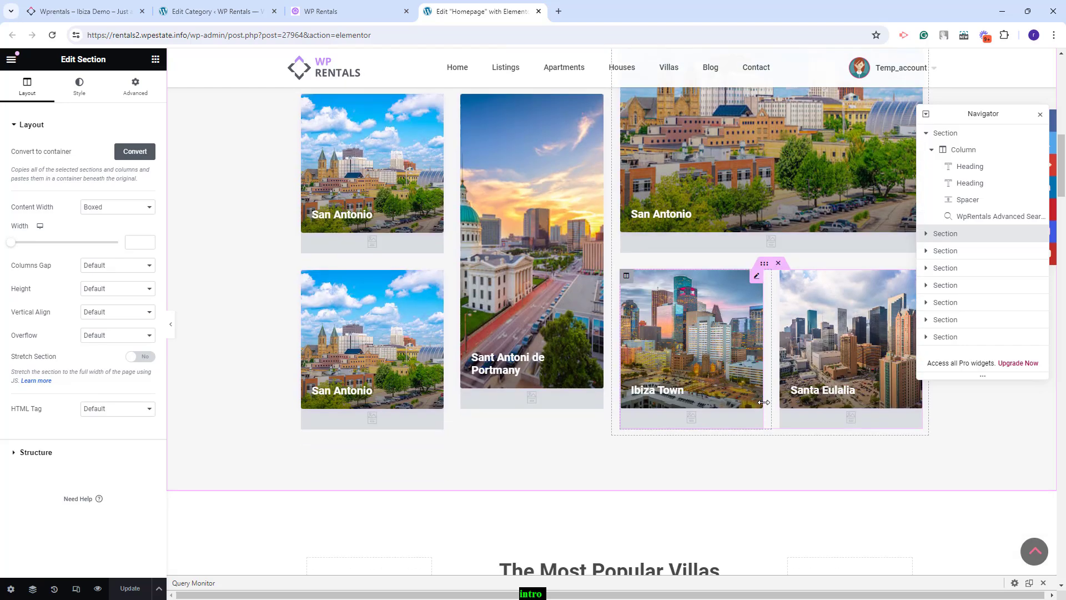
{"action": "scroll", "coordinate": [765, 402], "scroll_direction": "down", "scroll_amount": 2}
{"action": "left_click", "coordinate": [964, 497]}
{"action": "scroll", "coordinate": [967, 490], "scroll_direction": "down", "scroll_amount": 3}
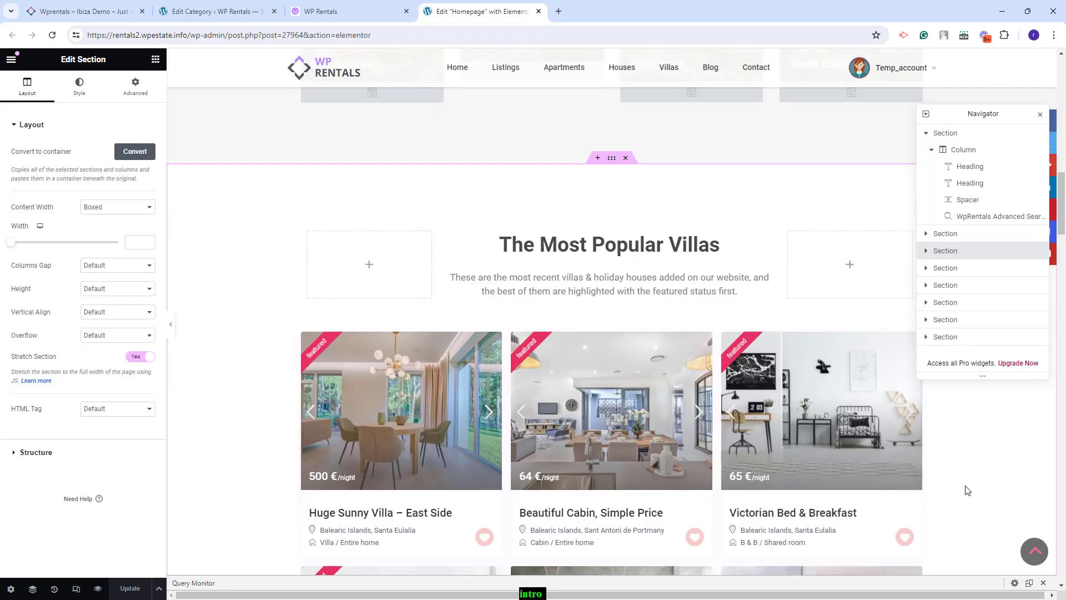
{"action": "left_click", "coordinate": [965, 490]}
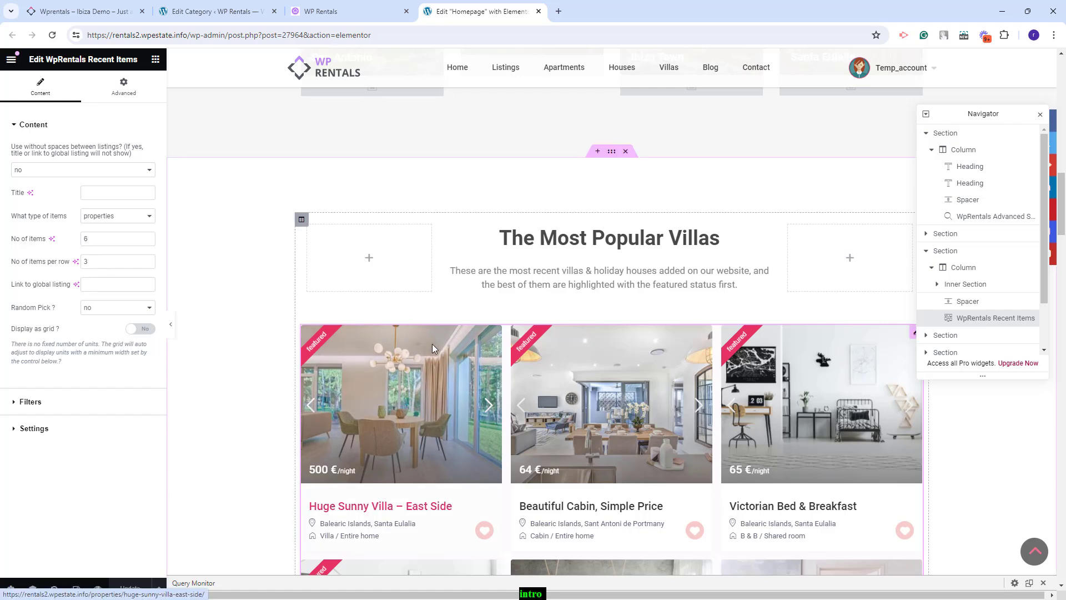
- Show the villa listings as a grid and review their category, featured-only and border options
{"action": "scroll", "coordinate": [278, 383], "scroll_direction": "down", "scroll_amount": 1}
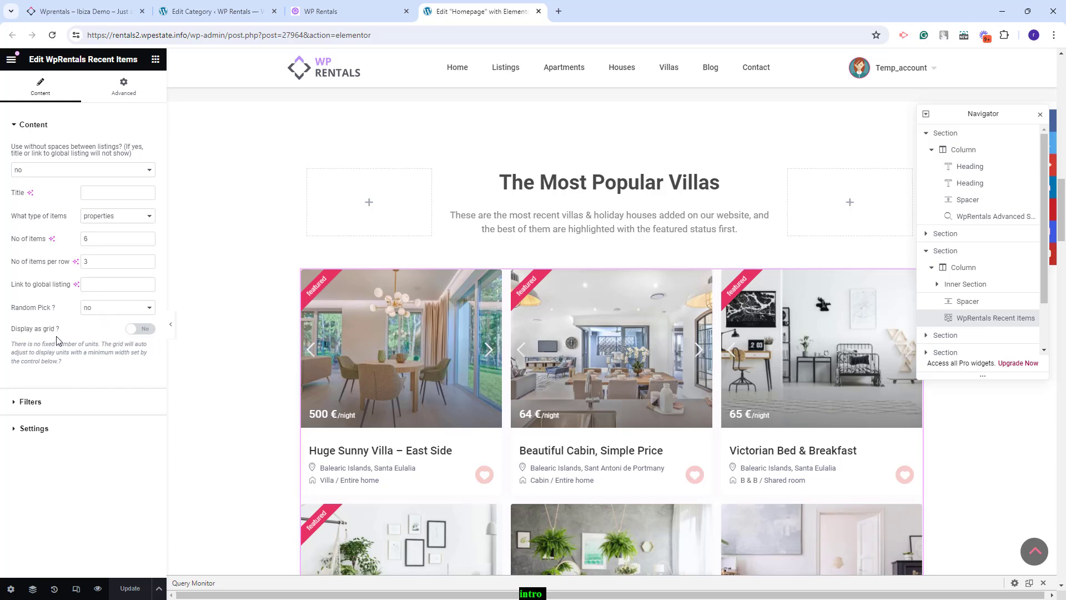
{"action": "left_click", "coordinate": [141, 329]}
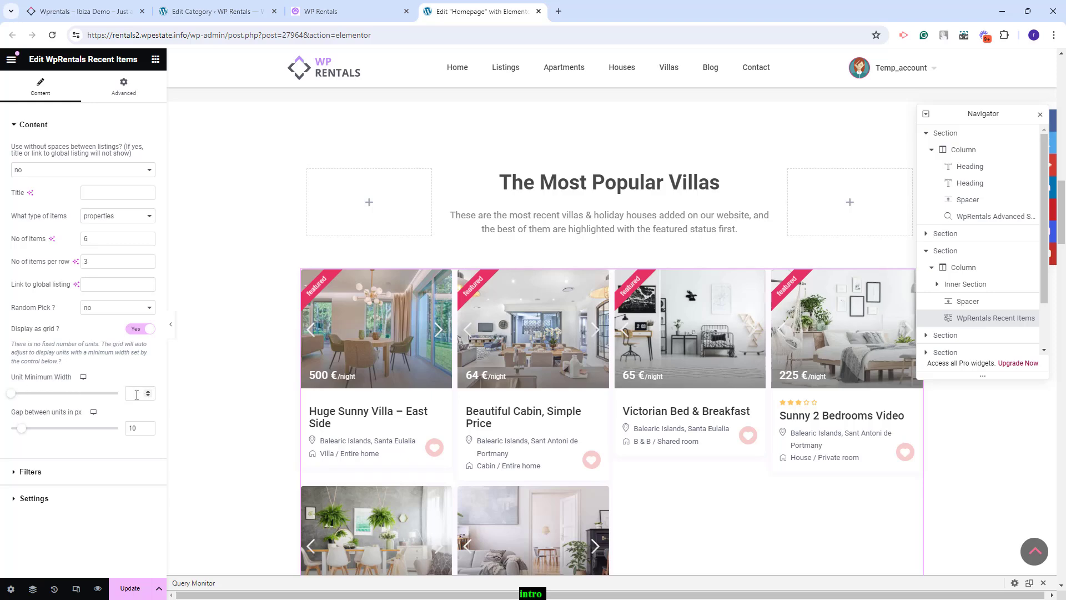
{"action": "left_click", "coordinate": [29, 472]}
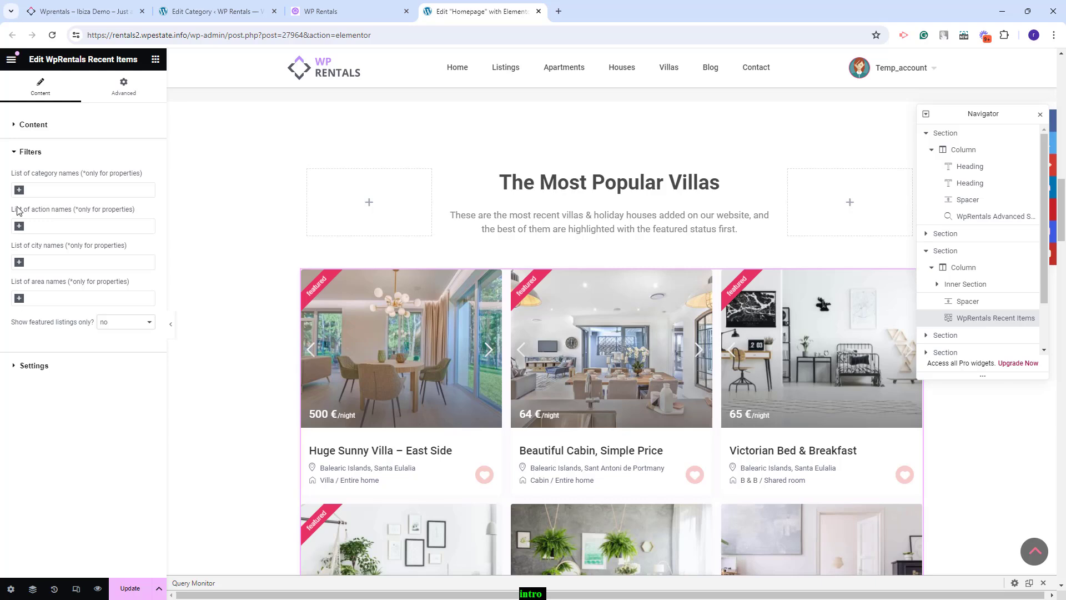
{"action": "left_click", "coordinate": [22, 191]}
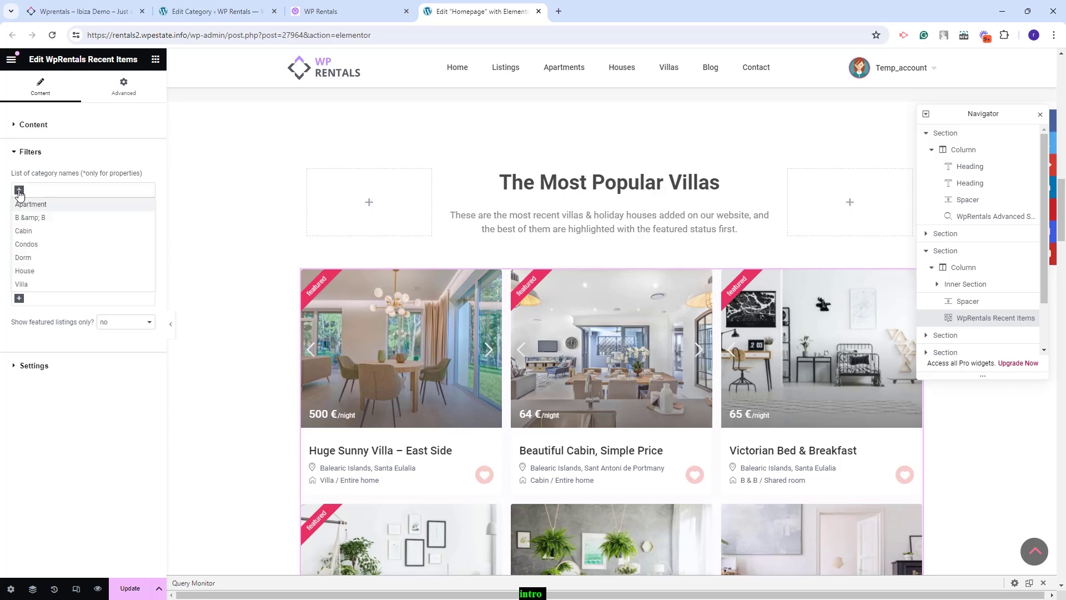
{"action": "left_click", "coordinate": [55, 348]}
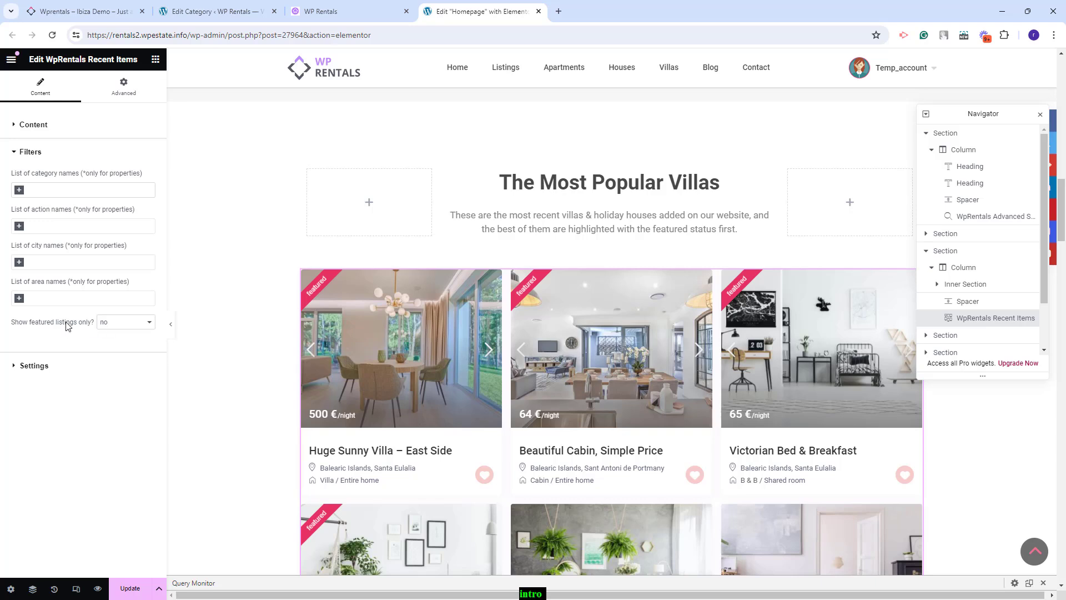
{"action": "left_click", "coordinate": [118, 325]}
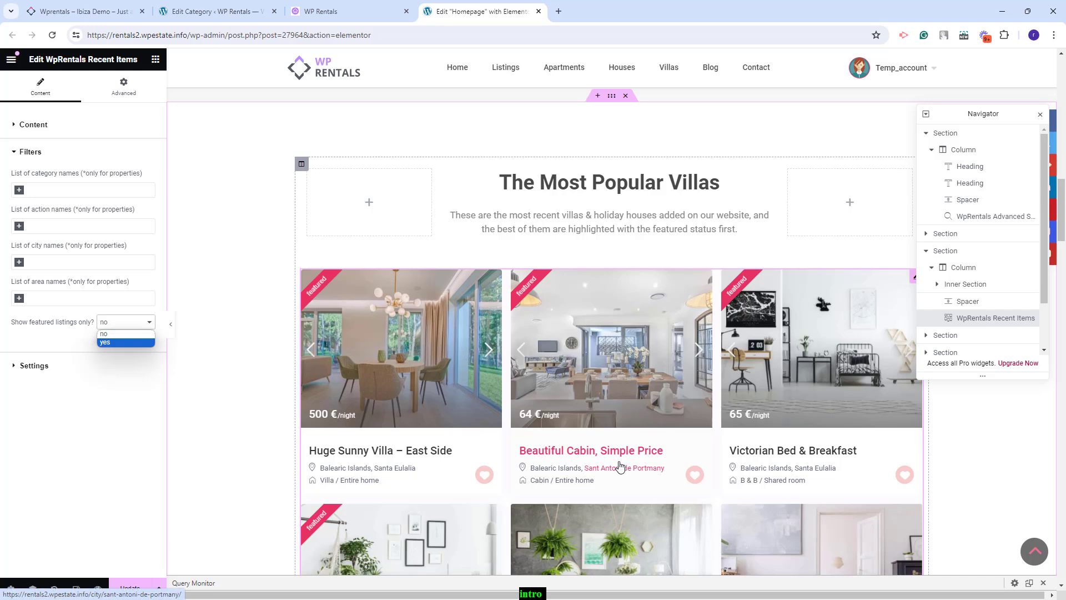
{"action": "left_click", "coordinate": [24, 368]}
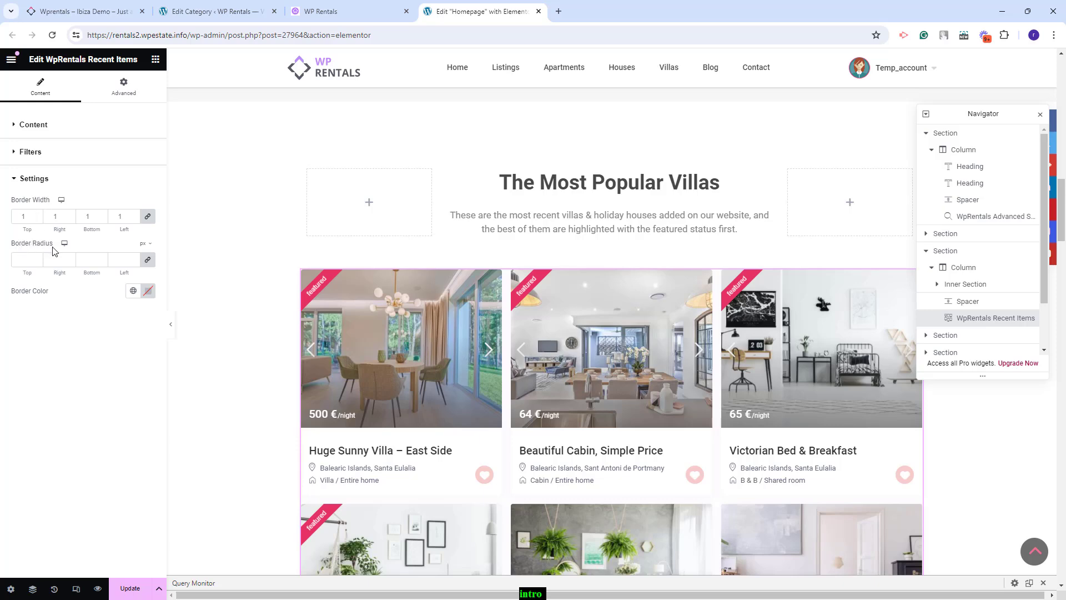
{"action": "left_click", "coordinate": [945, 335]}
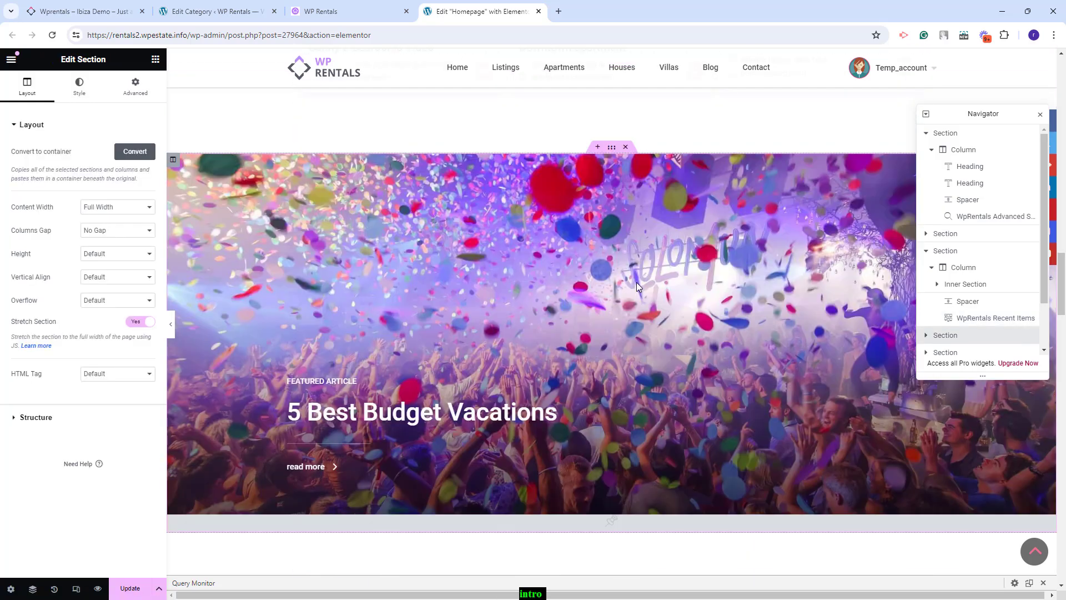
- Feature the 5 Best Budget Vacations article using the type3 layout
{"action": "left_click", "coordinate": [636, 282]}
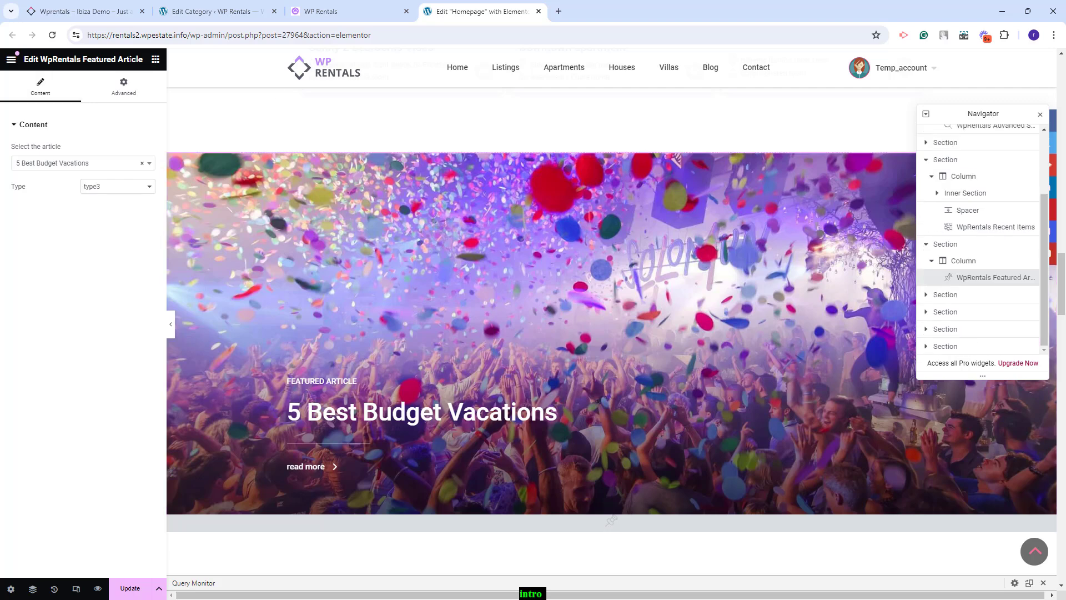
{"action": "left_click", "coordinate": [149, 166]}
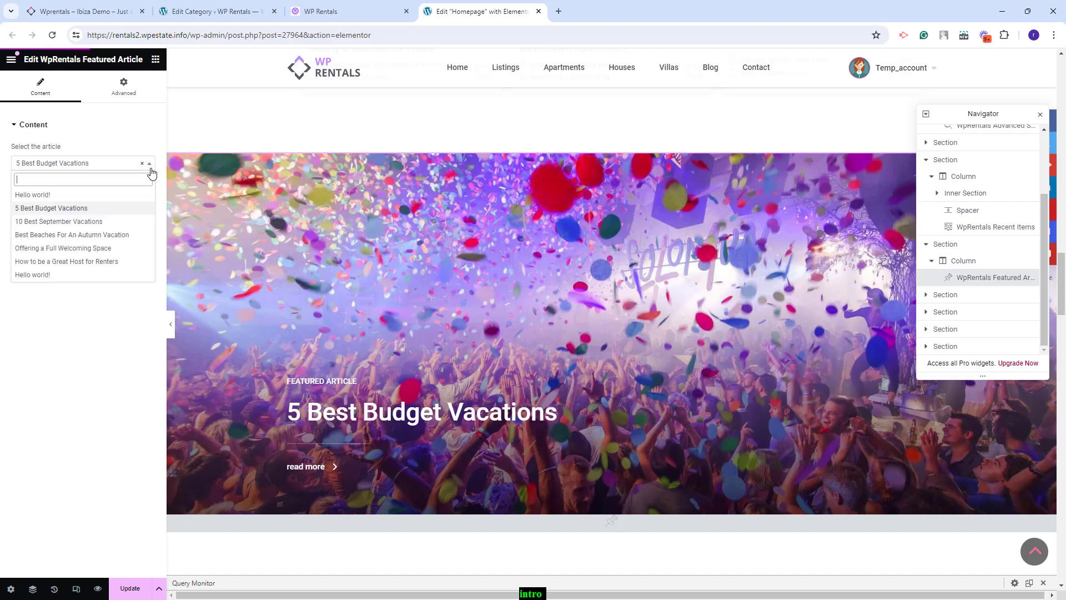
{"action": "left_click", "coordinate": [78, 209]}
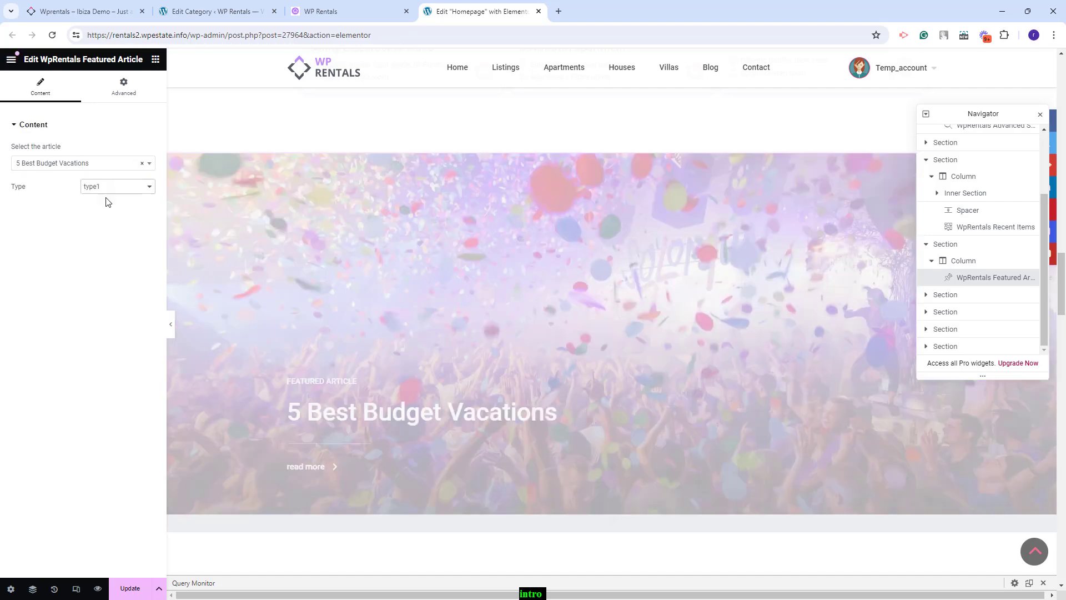
{"action": "left_click", "coordinate": [108, 202]}
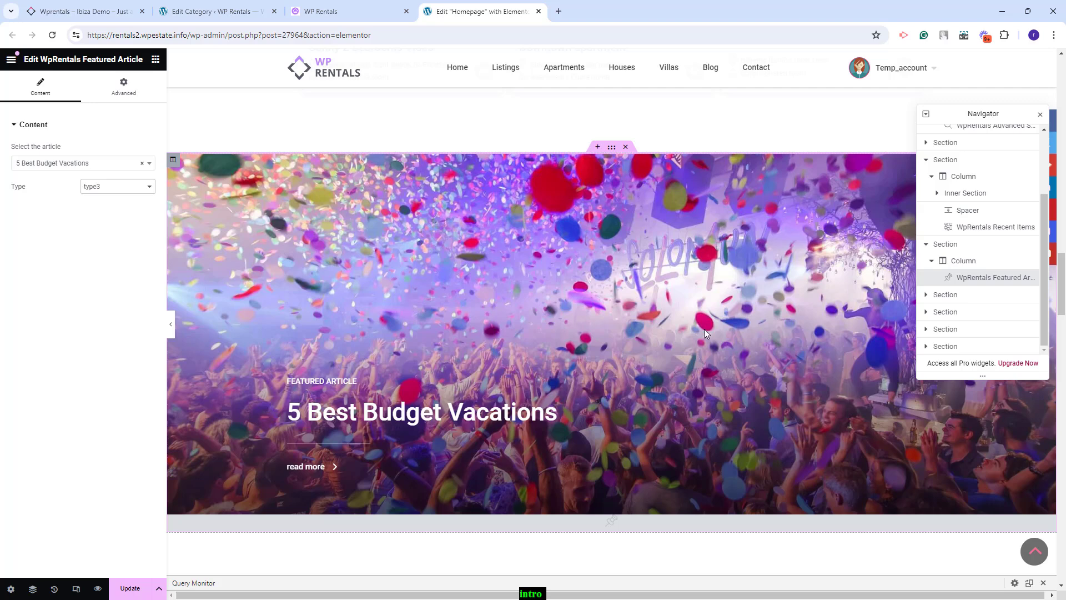
{"action": "left_click", "coordinate": [946, 294]}
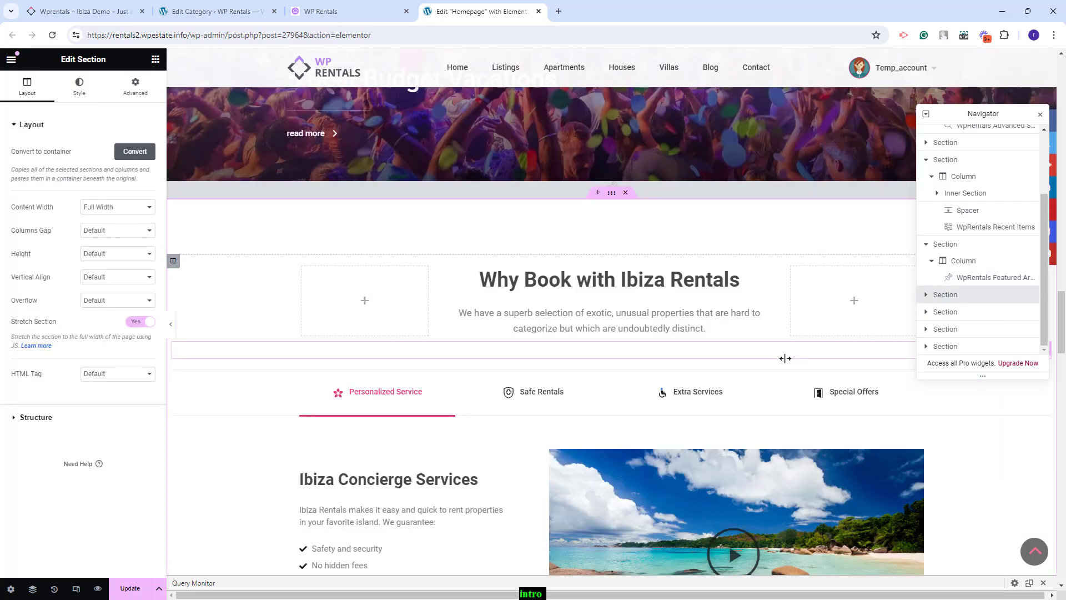
- Confirm the Personalized Service tab keeps the tab1 template in the tabs widget
{"action": "left_click", "coordinate": [479, 402]}
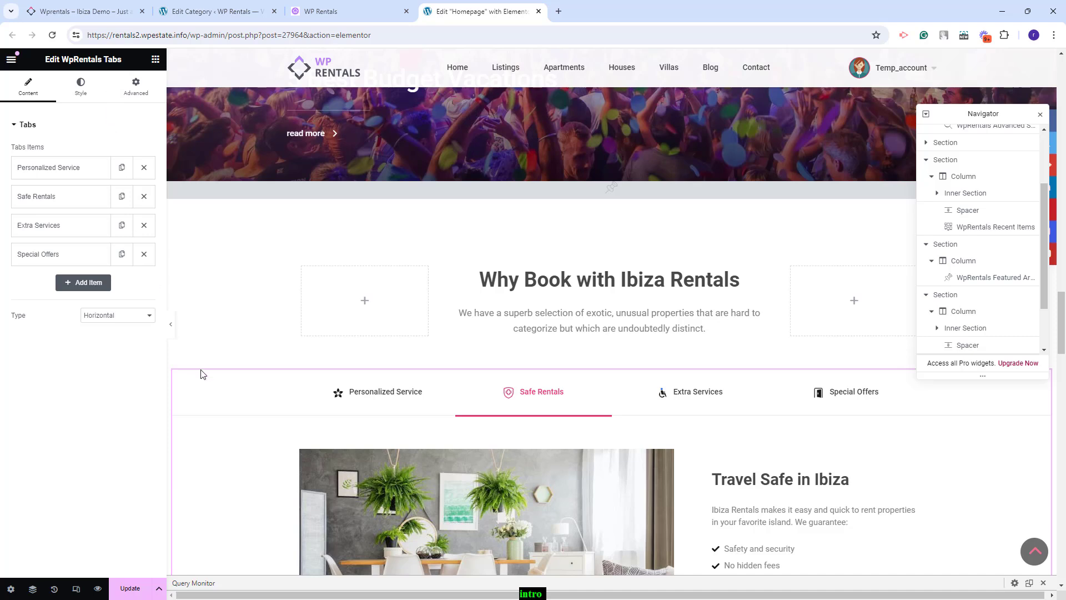
{"action": "left_click", "coordinate": [44, 167]}
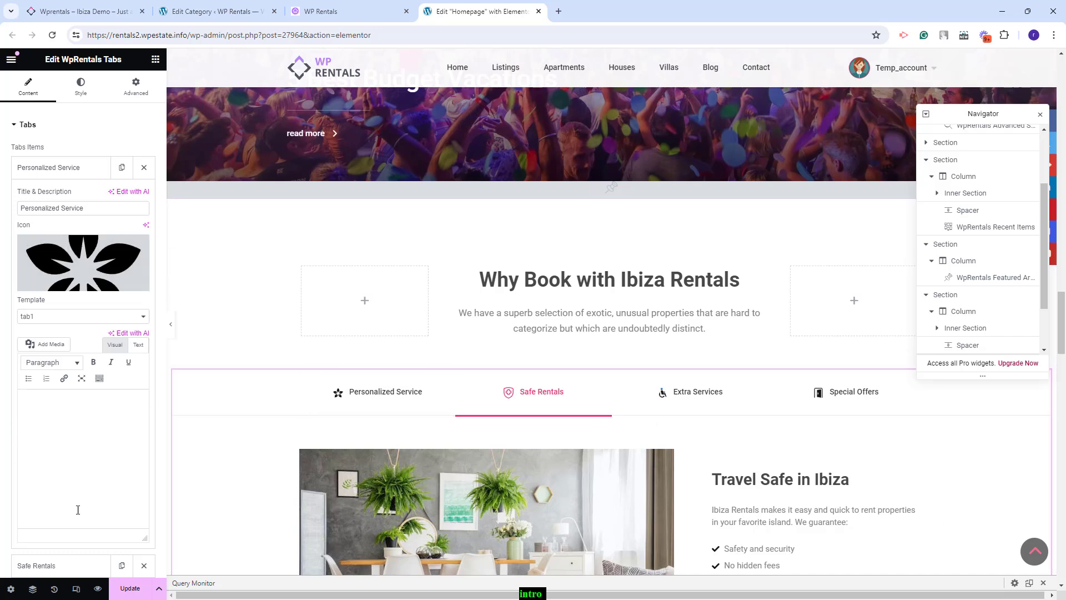
{"action": "left_click", "coordinate": [37, 317]}
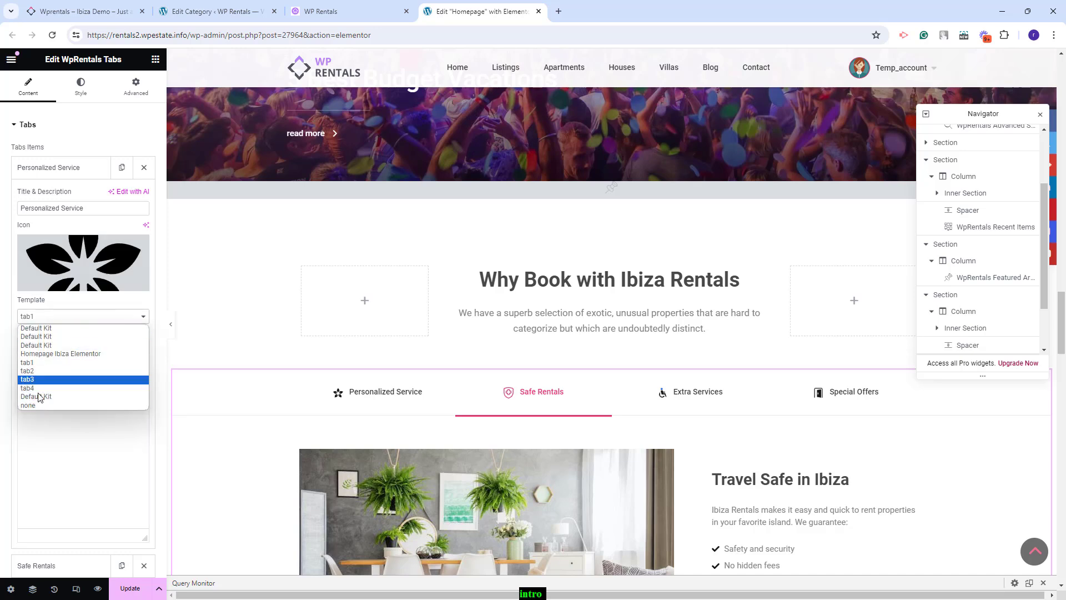
{"action": "left_click", "coordinate": [48, 316]}
{"action": "left_click", "coordinate": [407, 400]}
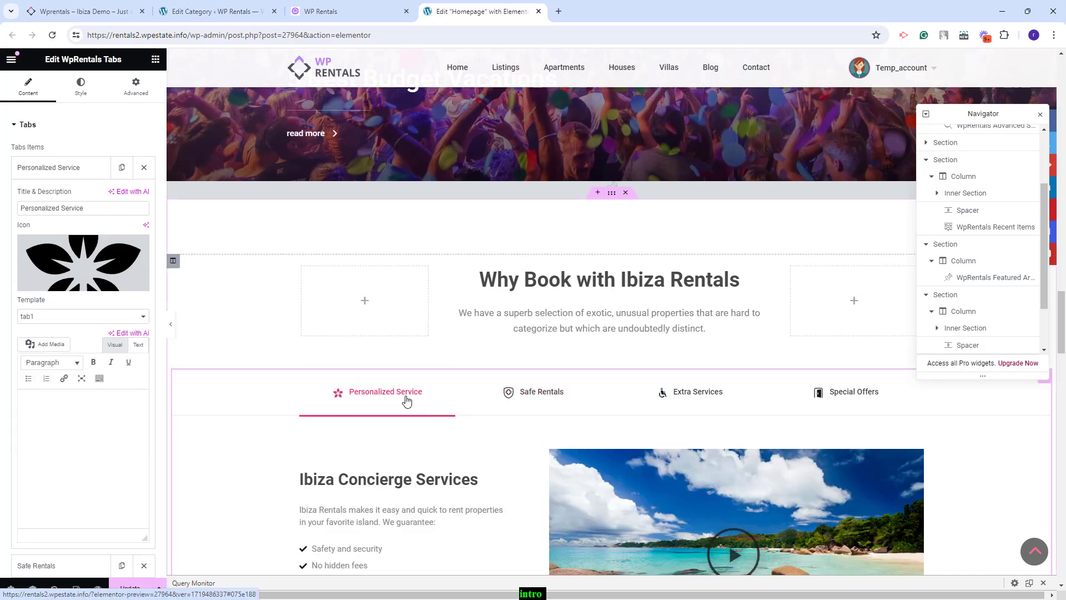
- Check the Safe Rentals tab's template settings, then go to the live WP Rentals site
{"action": "left_click", "coordinate": [50, 169]}
{"action": "left_click", "coordinate": [51, 196]}
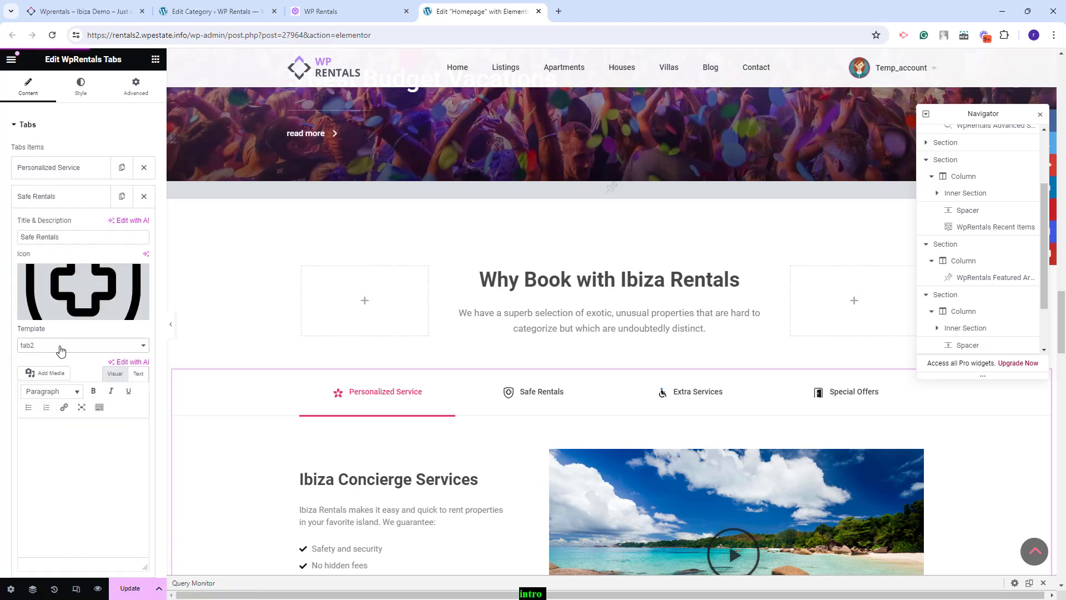
{"action": "scroll", "coordinate": [633, 412], "scroll_direction": "down", "scroll_amount": 2}
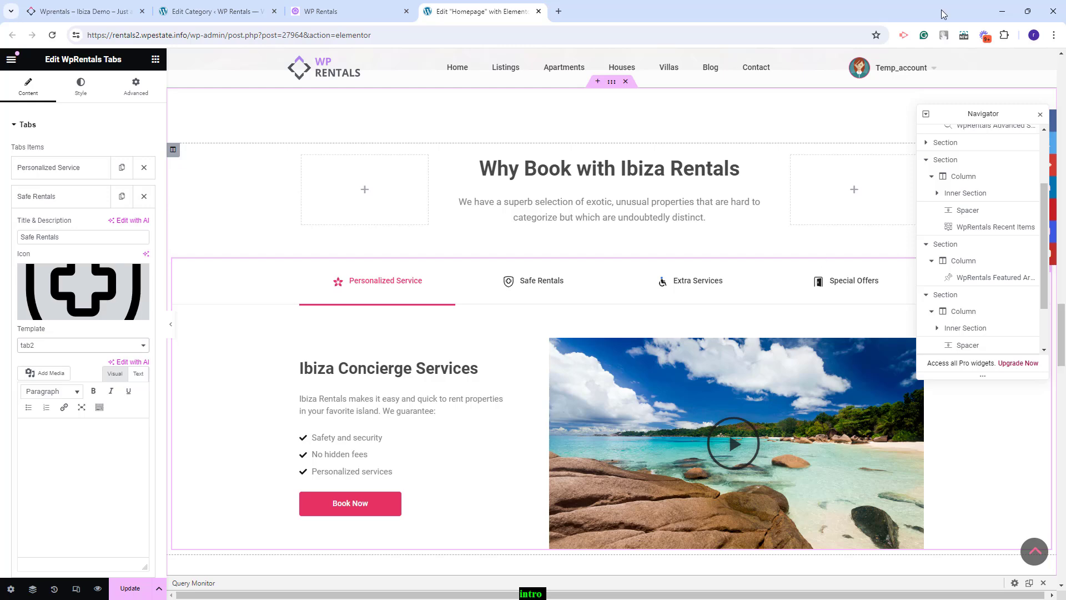
{"action": "left_click", "coordinate": [305, 17]}
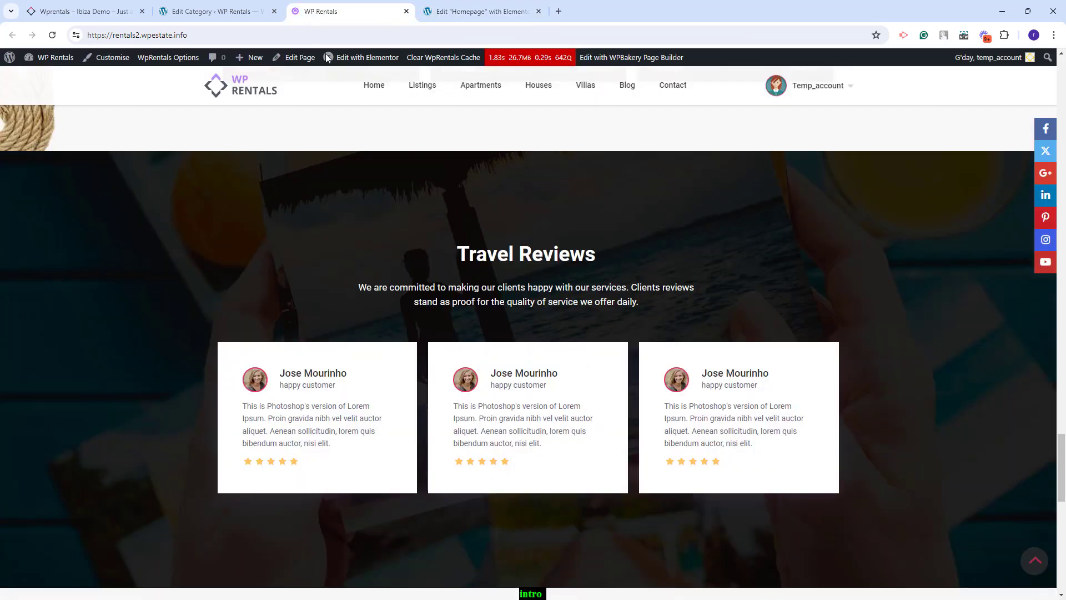
- Open tab1 in Elementor and inspect its Ibiza Concierge Services heading, paragraph and beach video
{"action": "mouse_move", "coordinate": [342, 62]}
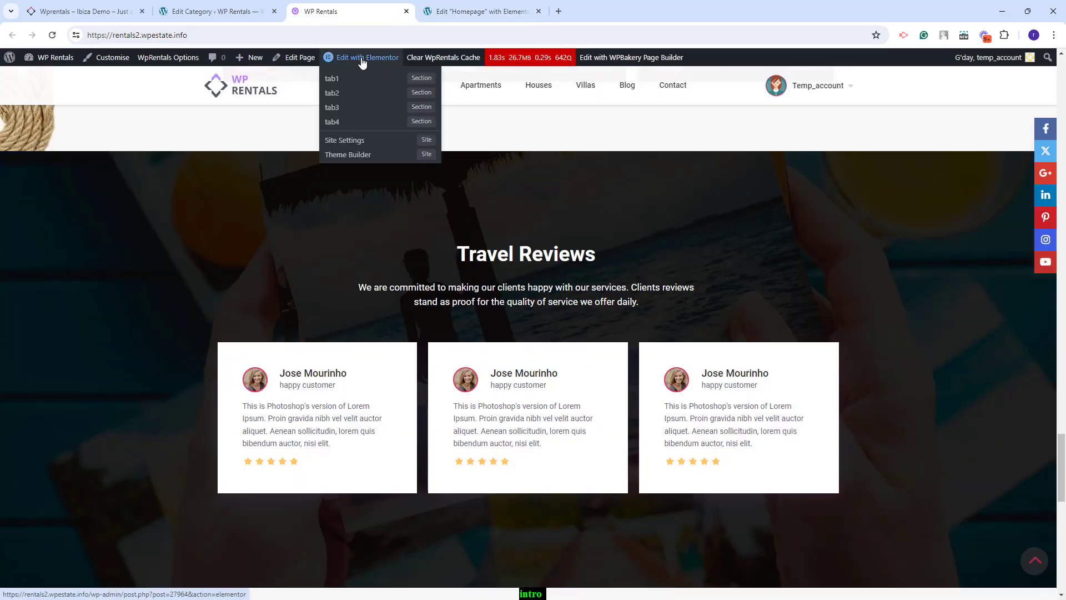
{"action": "left_click", "coordinate": [335, 85]}
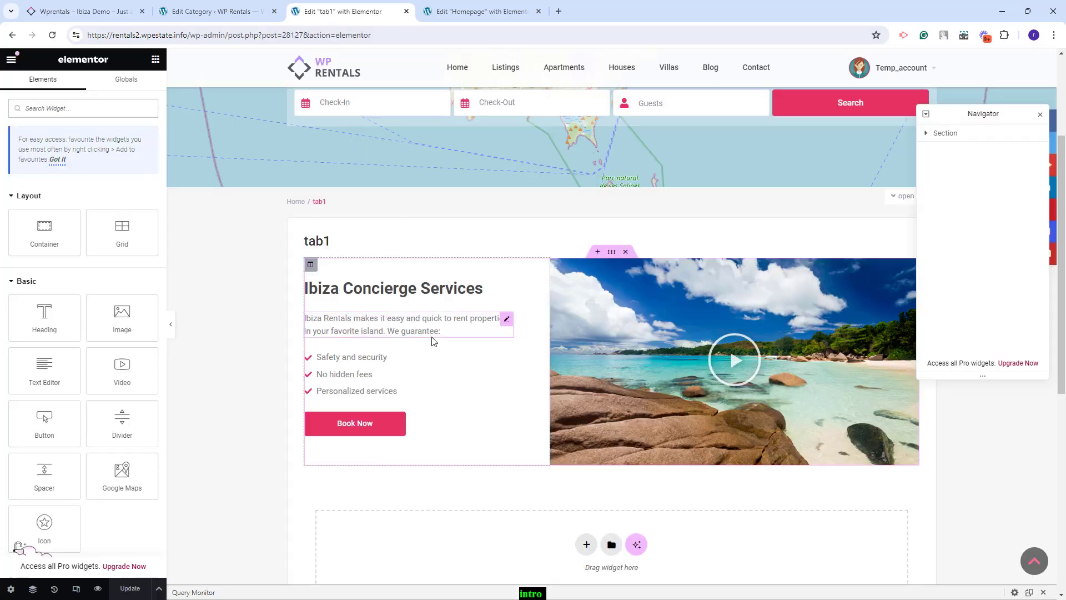
{"action": "left_click", "coordinate": [433, 336]}
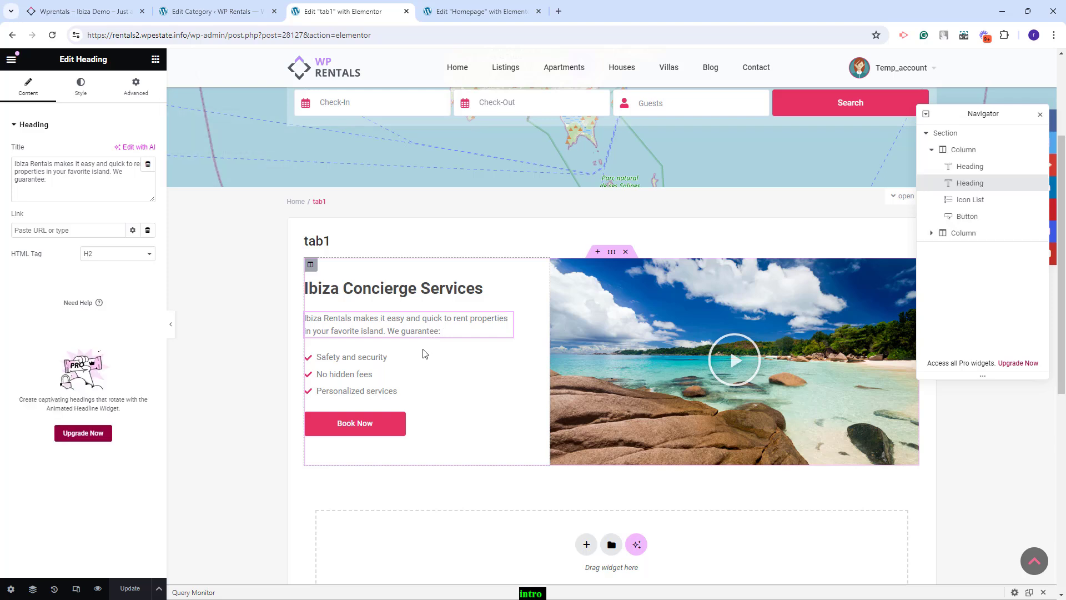
{"action": "left_click", "coordinate": [423, 296]}
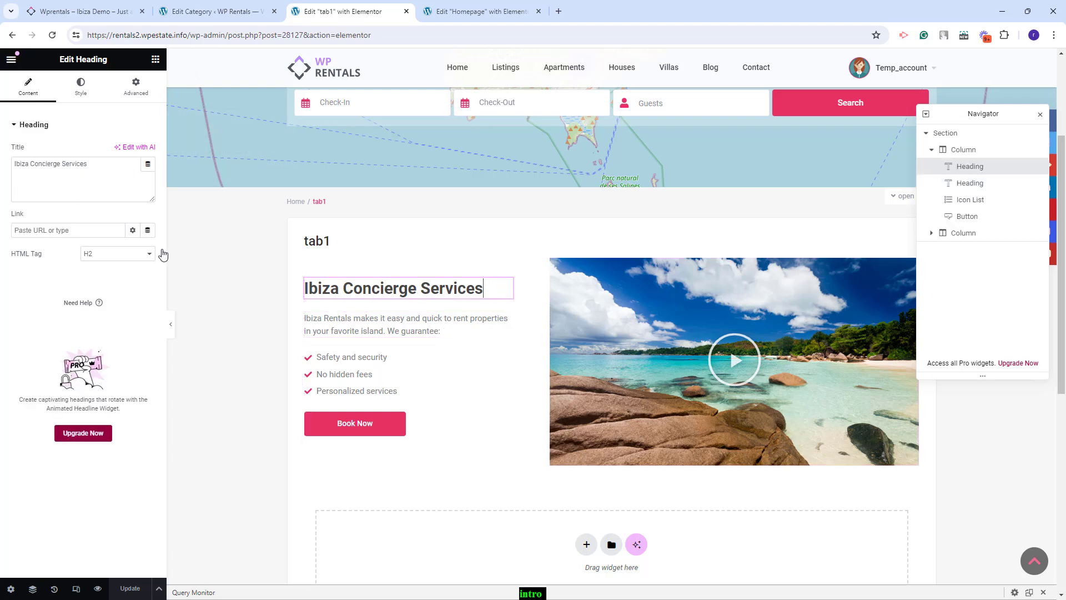
{"action": "left_click", "coordinate": [329, 333]}
{"action": "left_click", "coordinate": [735, 360]}
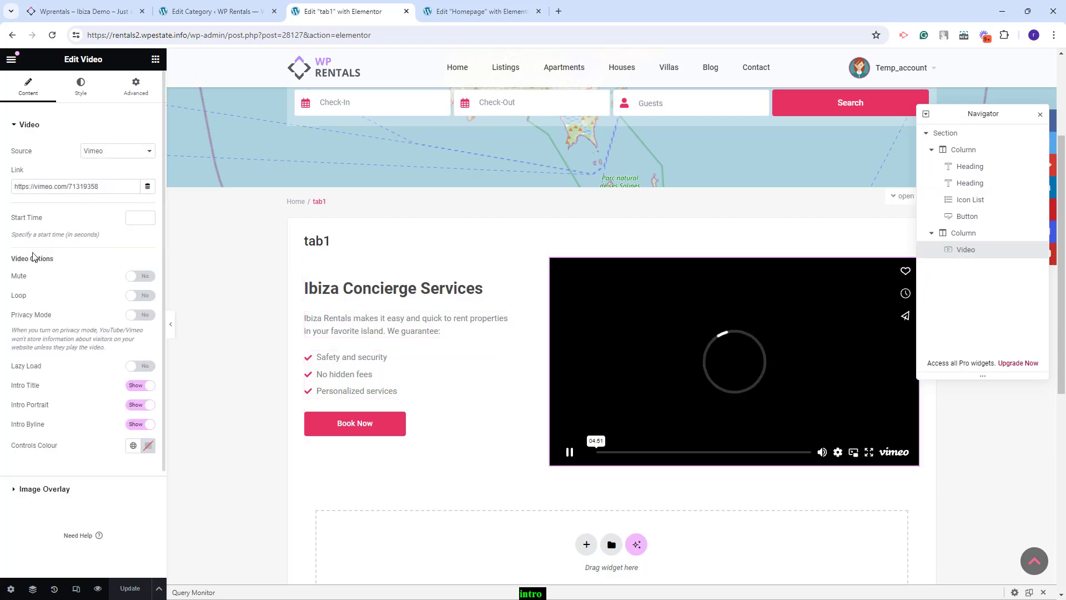
- Open the tab4 template from Saved Templates, then return to the homepage editor
{"action": "left_click", "coordinate": [222, 11]}
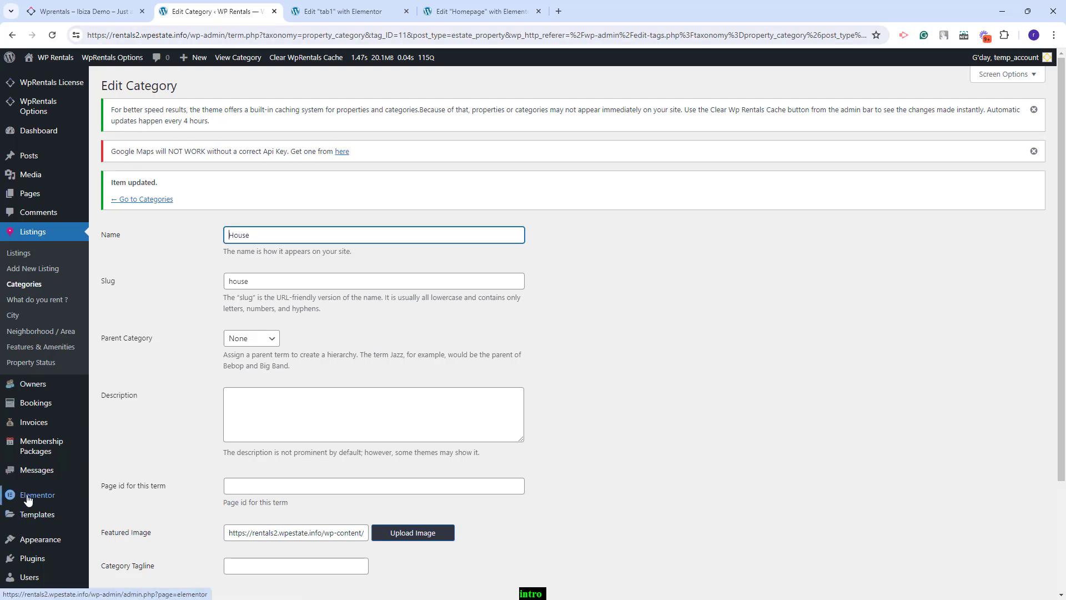
{"action": "left_click", "coordinate": [59, 515]}
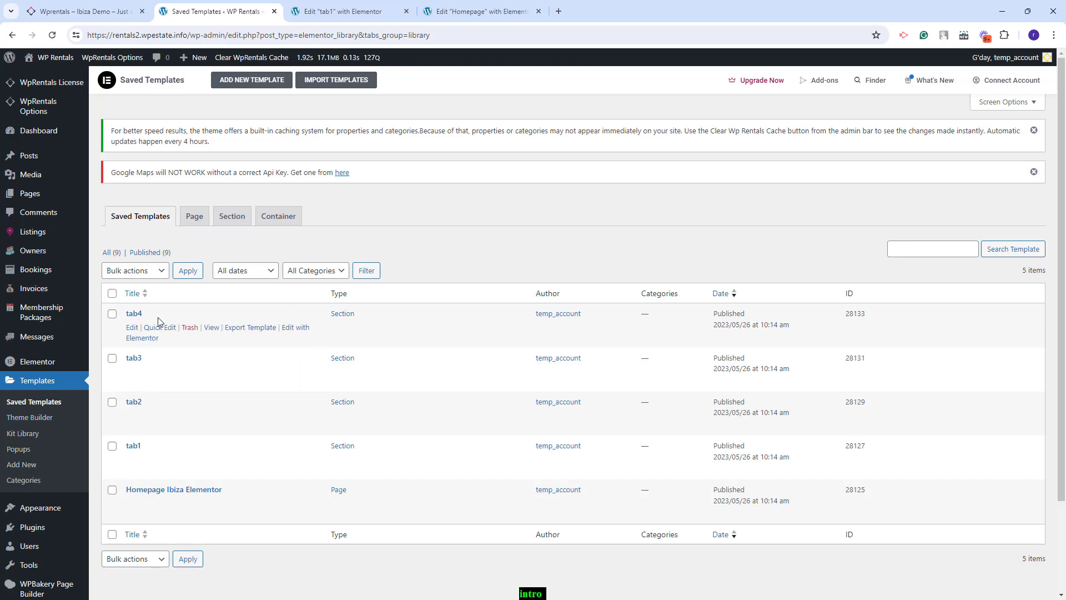
{"action": "left_click", "coordinate": [301, 332]}
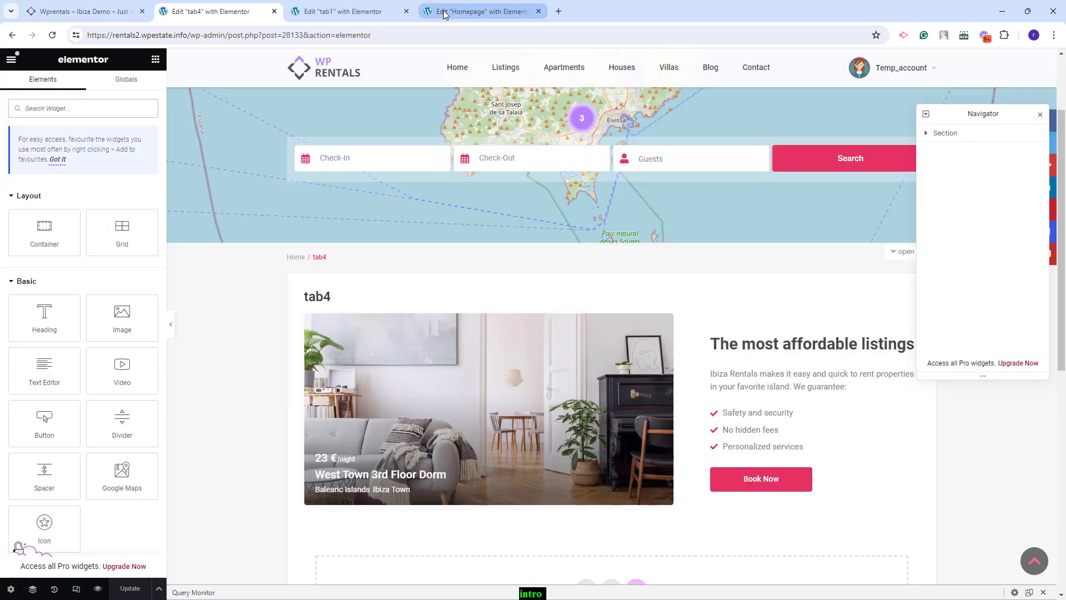
{"action": "left_click", "coordinate": [444, 12]}
{"action": "scroll", "coordinate": [944, 311], "scroll_direction": "down", "scroll_amount": 1}
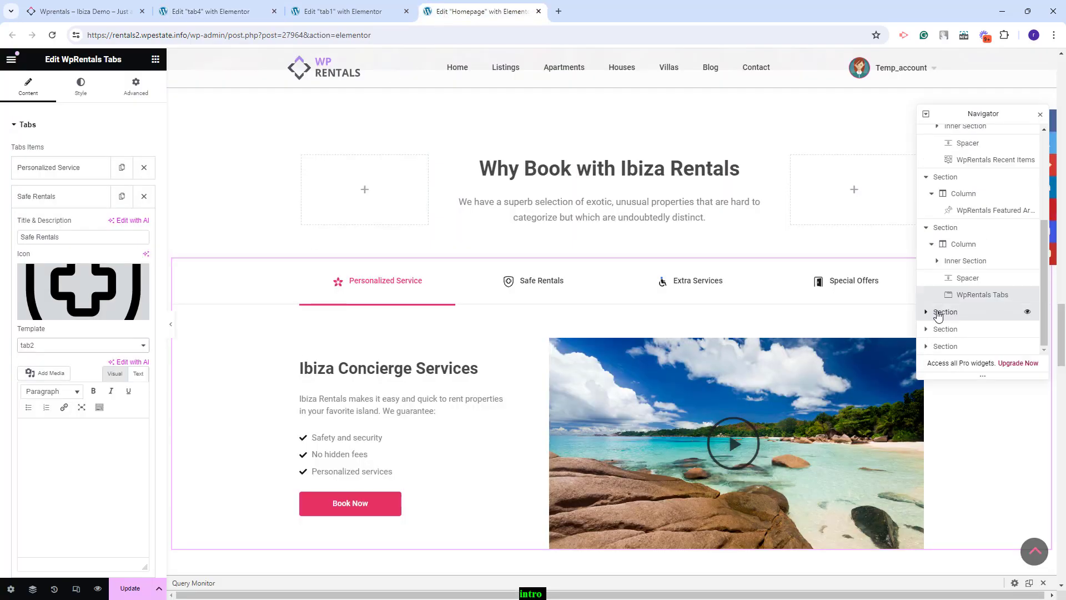
- Inspect the background images and the Travel Reviews dark overlay for the Budgets and Travel Reviews sections
{"action": "left_click", "coordinate": [945, 311]}
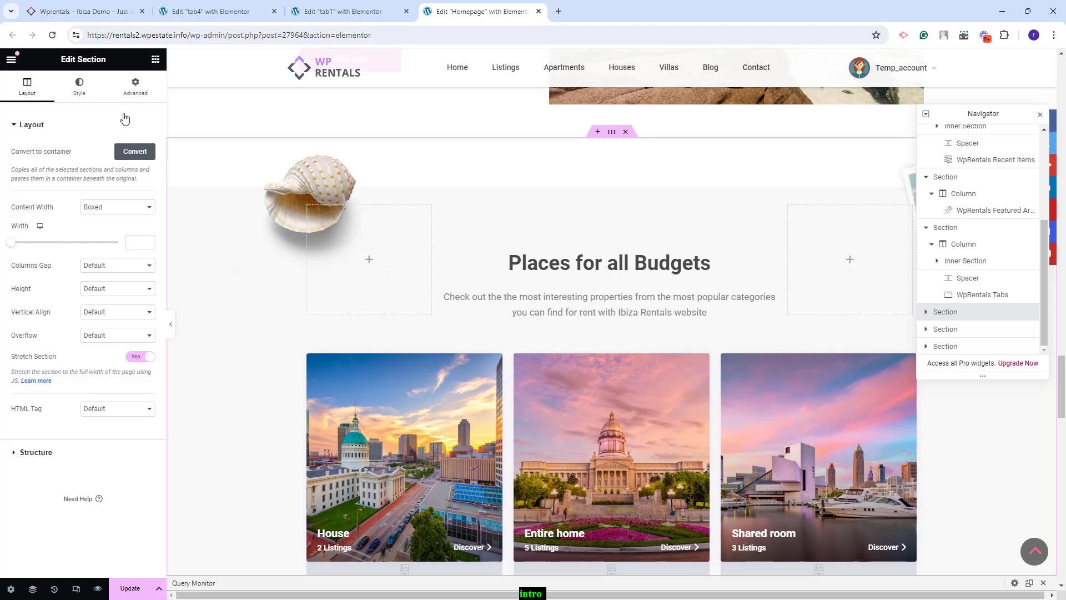
{"action": "left_click", "coordinate": [79, 92]}
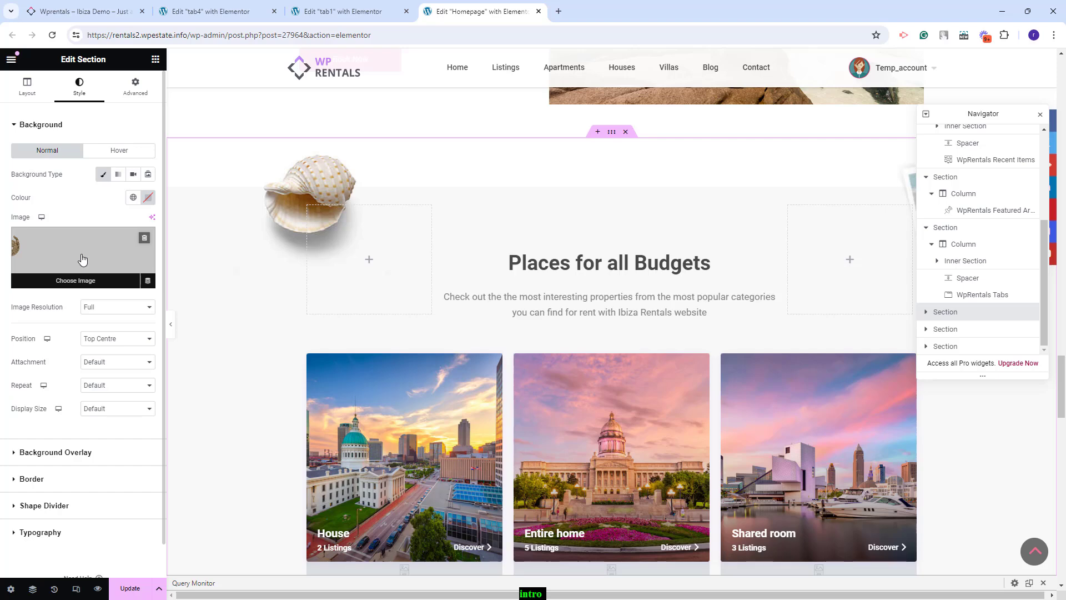
{"action": "scroll", "coordinate": [611, 311], "scroll_direction": "down", "scroll_amount": 5}
{"action": "left_click", "coordinate": [962, 330]}
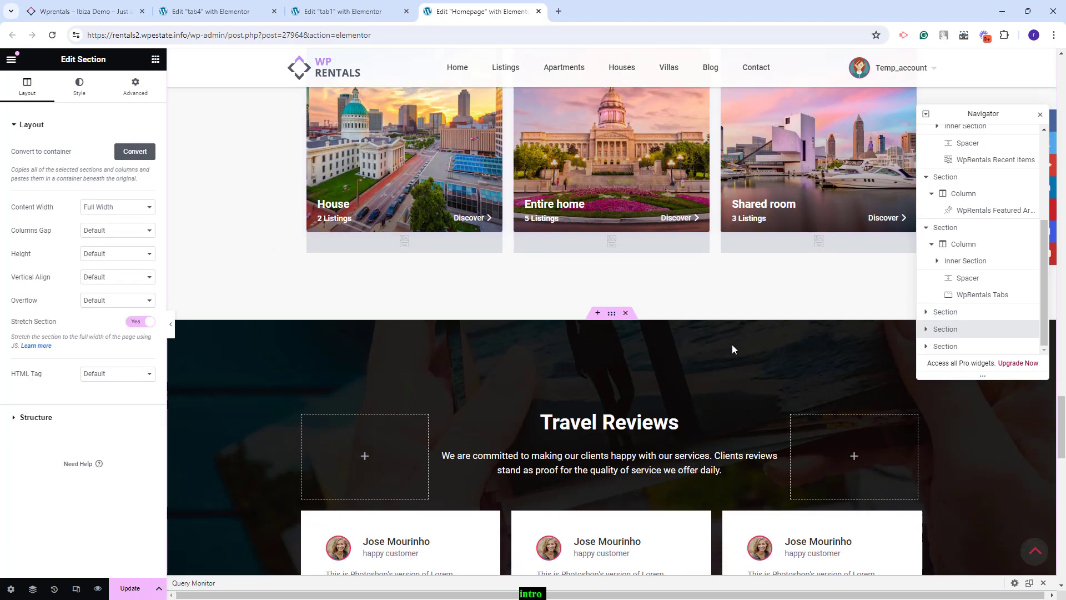
{"action": "scroll", "coordinate": [732, 345], "scroll_direction": "down", "scroll_amount": 2}
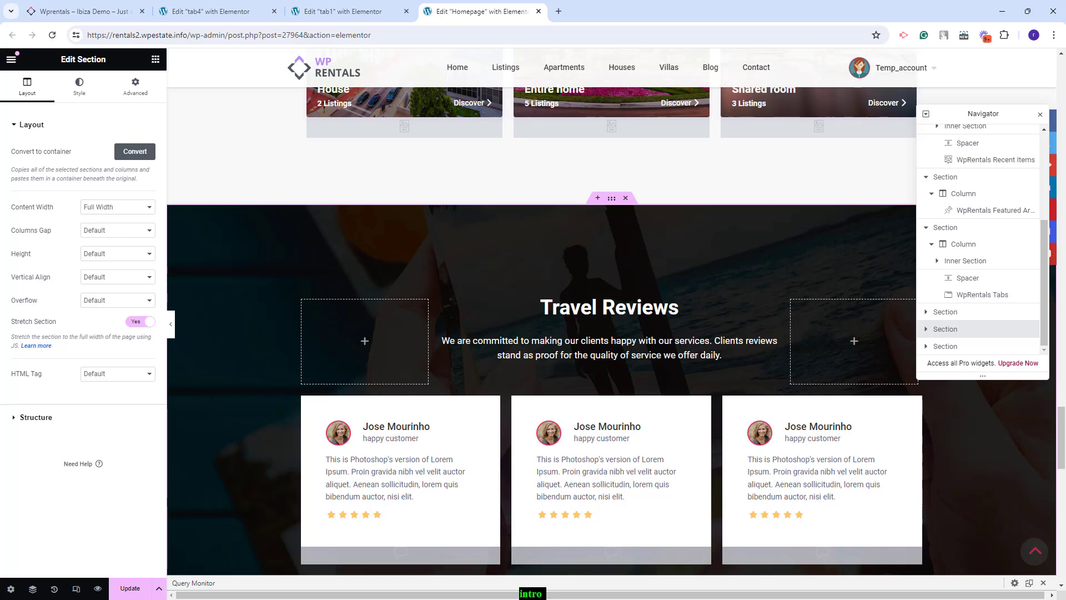
{"action": "left_click", "coordinate": [81, 95]}
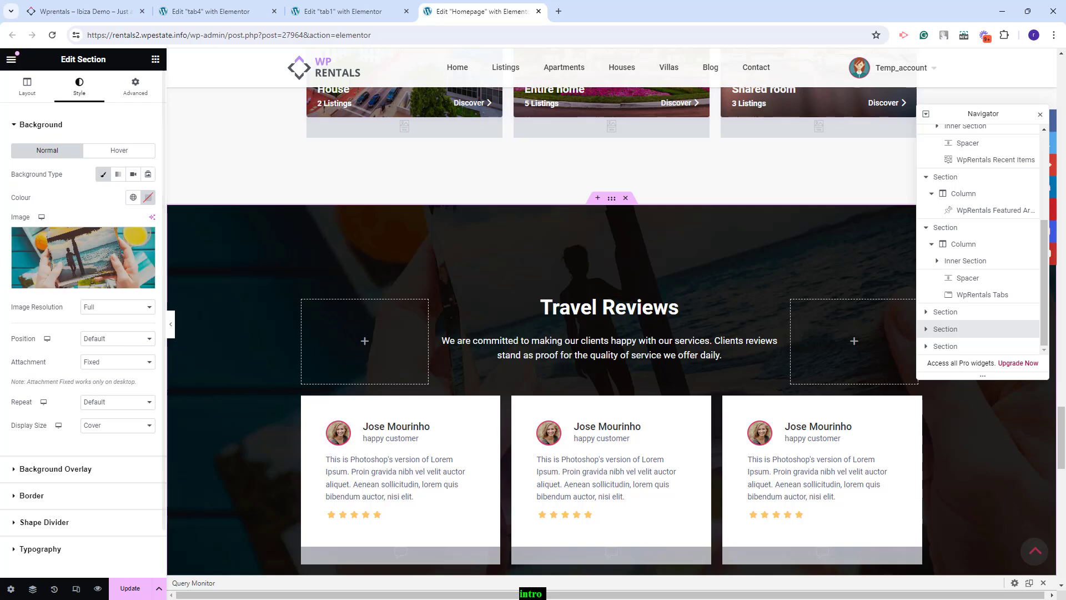
{"action": "left_click", "coordinate": [56, 469]}
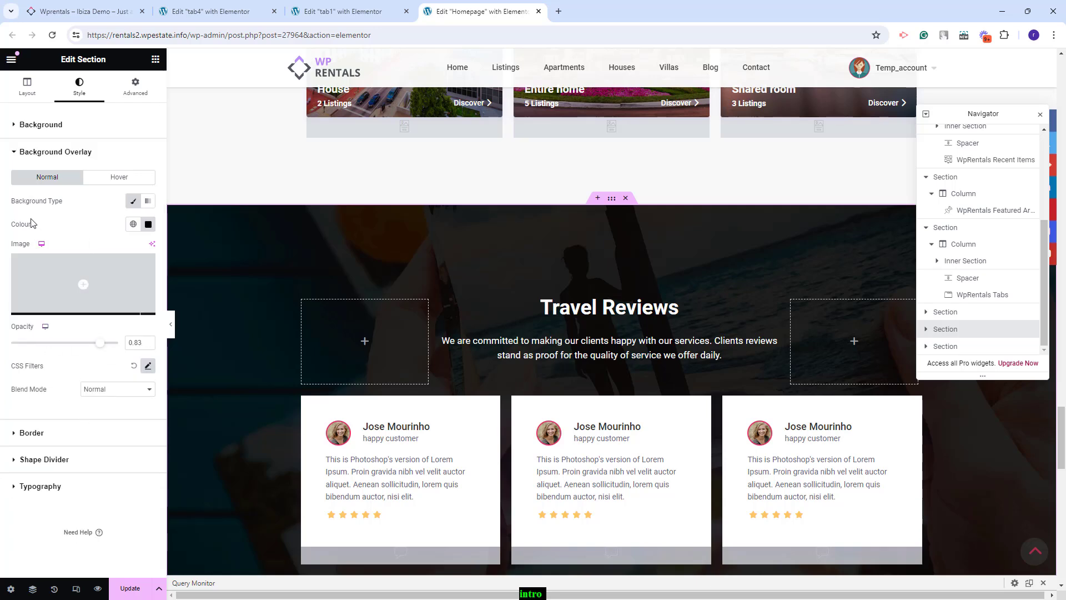
- Check the testimonial card style on the first and third cards, then select Ibiza Activities
{"action": "left_click", "coordinate": [464, 527]}
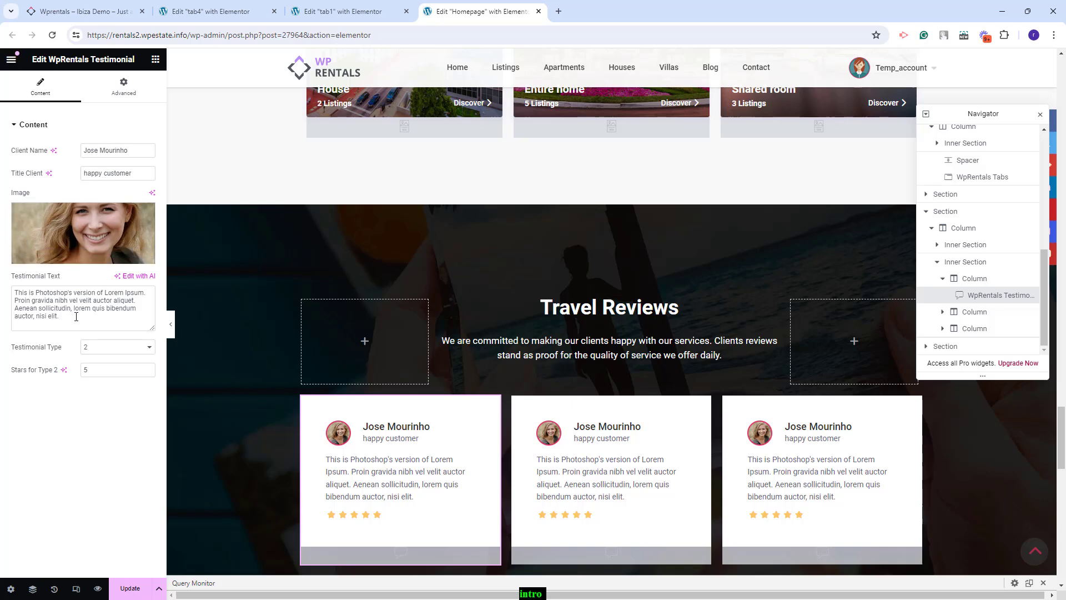
{"action": "left_click", "coordinate": [111, 350]}
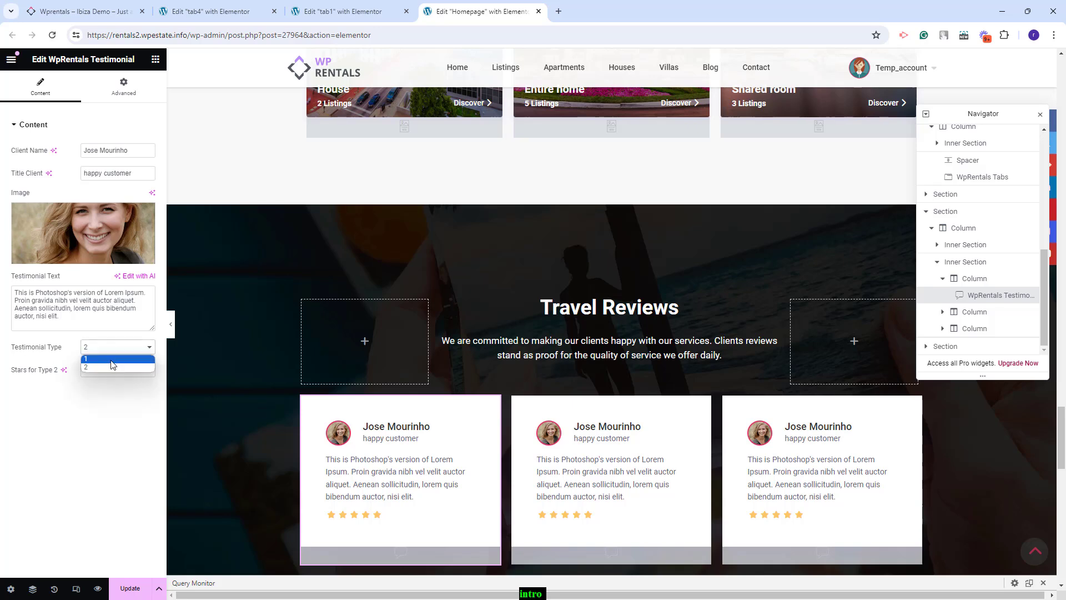
{"action": "left_click", "coordinate": [113, 360]}
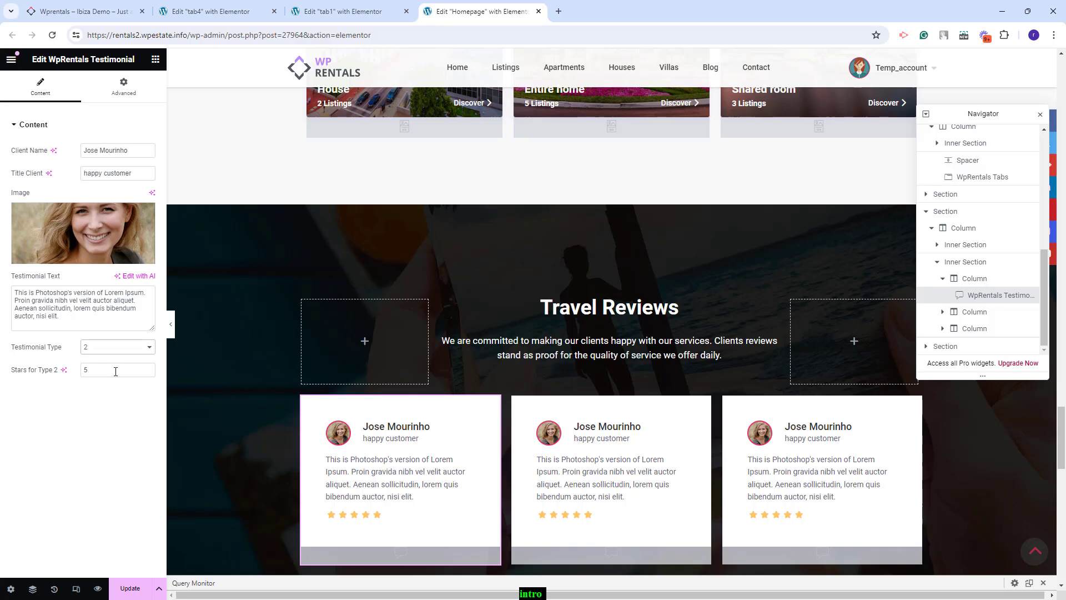
{"action": "left_click", "coordinate": [841, 534]}
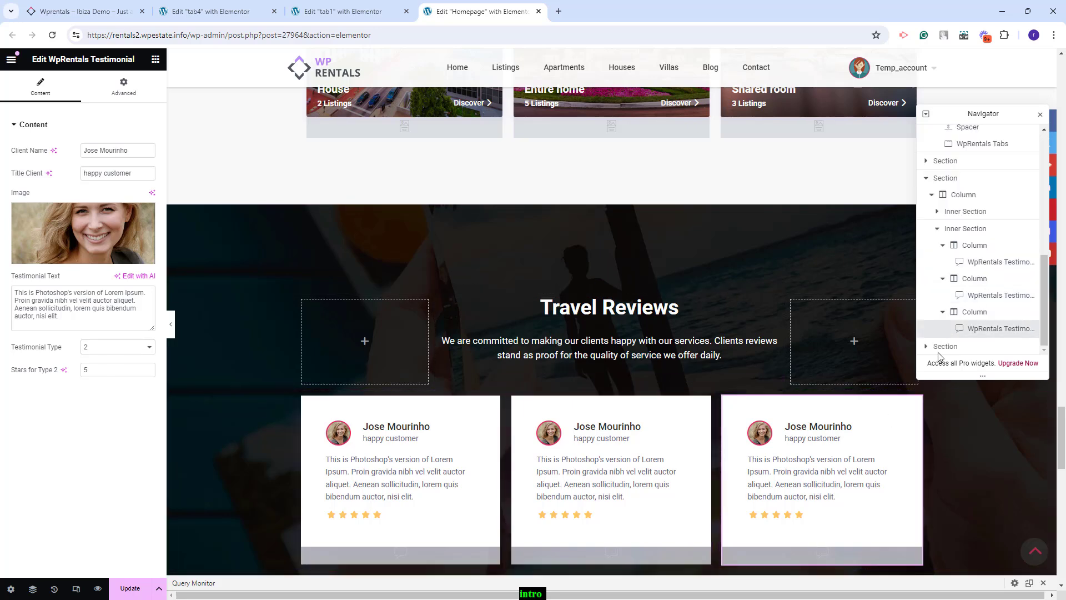
{"action": "left_click", "coordinate": [938, 346]}
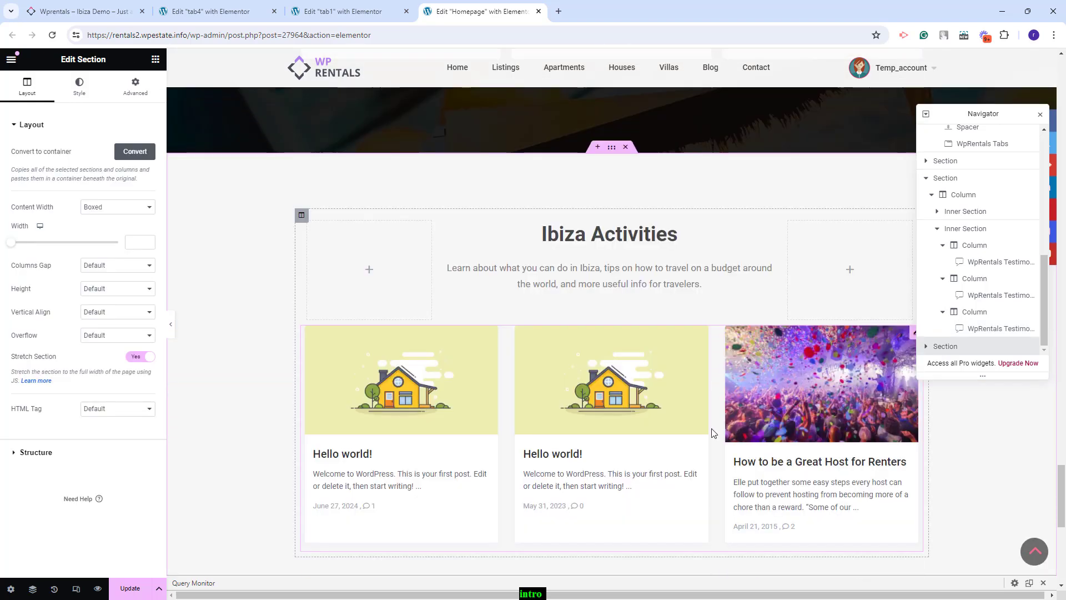
- Keep the Recent Items widget listing articles, review its filters, then return to the live homepage
{"action": "left_click", "coordinate": [706, 472]}
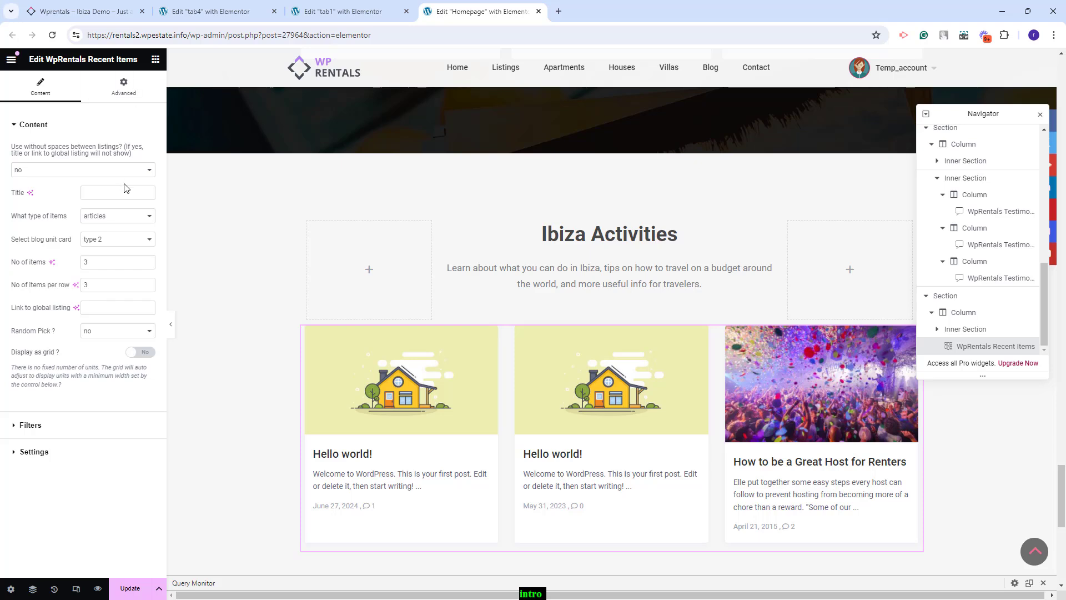
{"action": "left_click", "coordinate": [118, 219]}
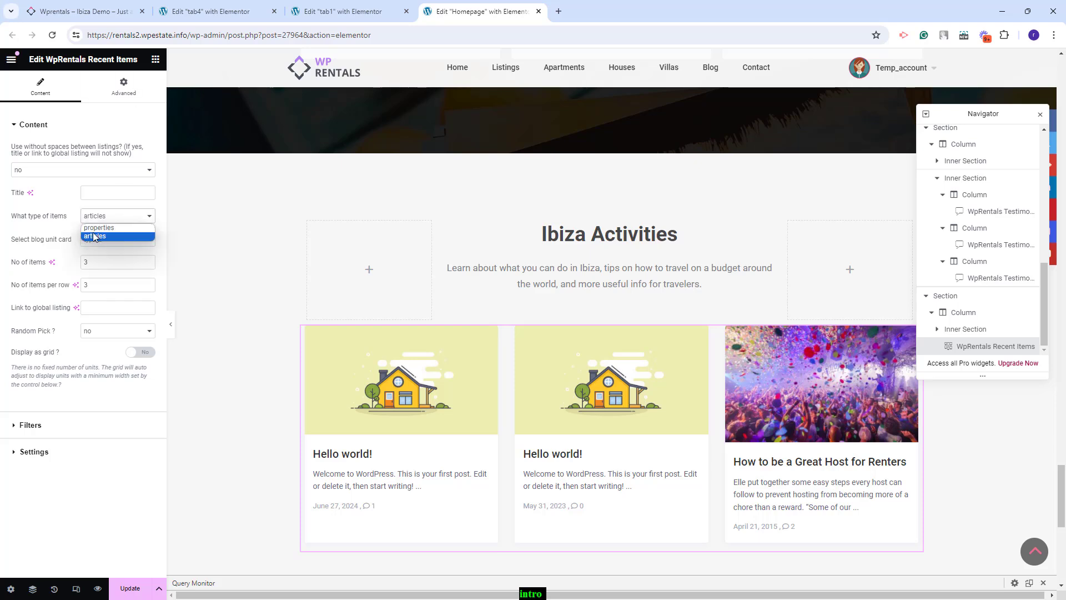
{"action": "left_click", "coordinate": [50, 232]}
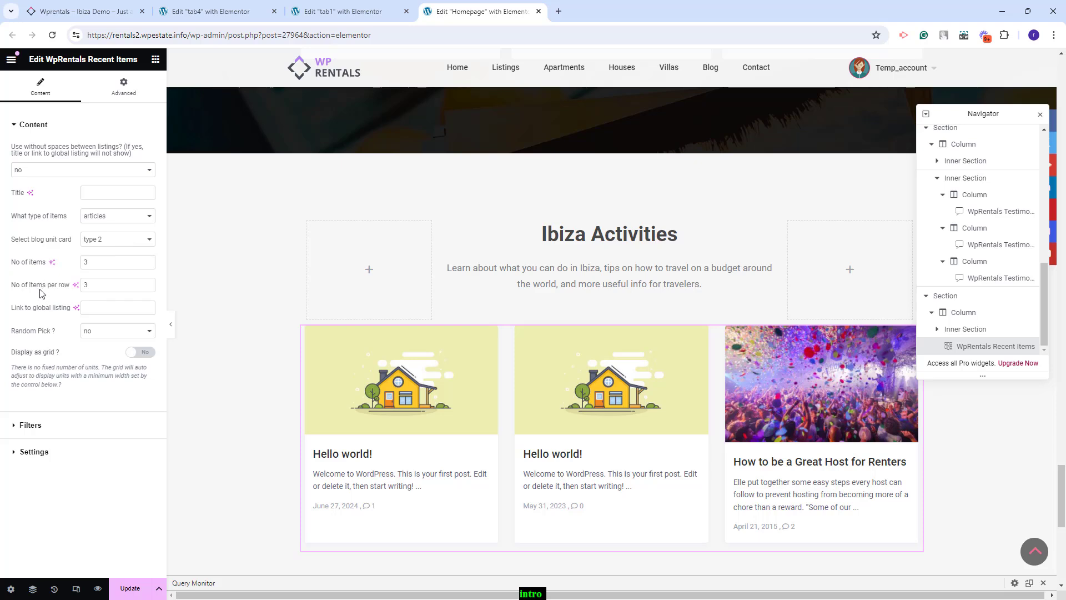
{"action": "left_click", "coordinate": [33, 425]}
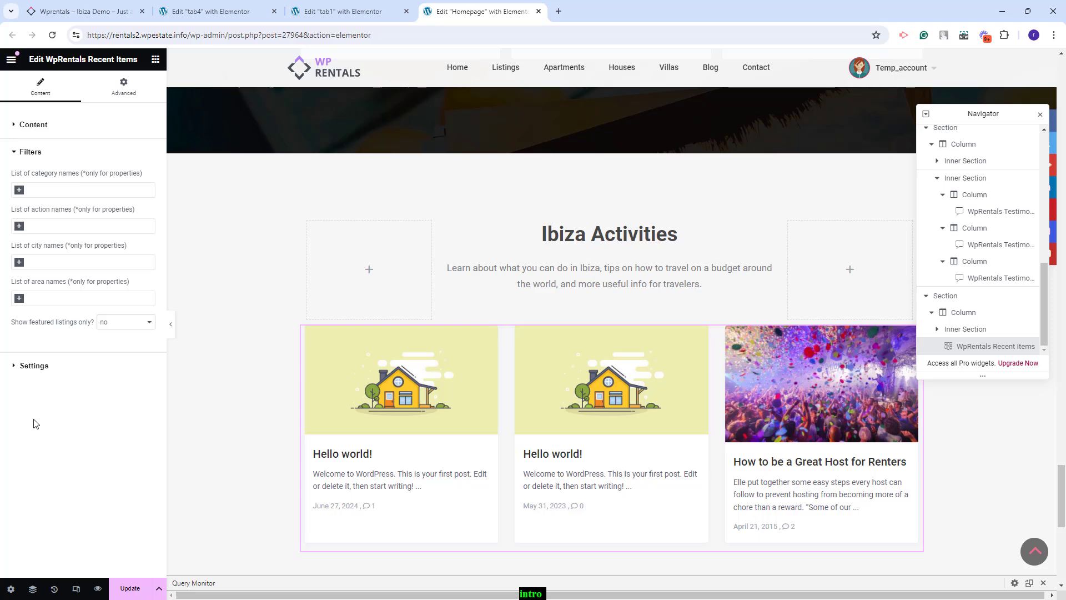
{"action": "key", "text": "ctrl+1"}
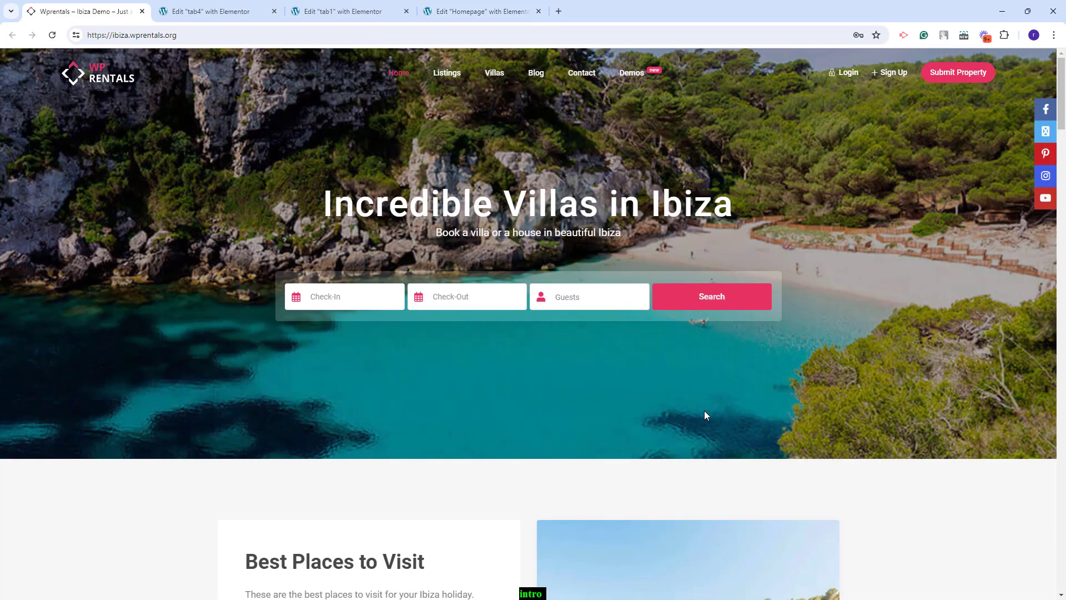